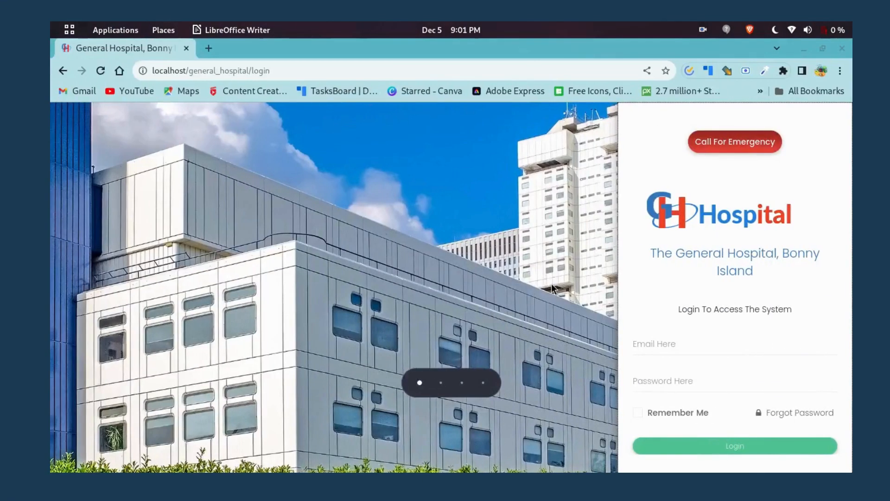
Log in as admin with the saved autofill e-mail and the account password.
{"action": "left_click", "coordinate": [638, 351]}
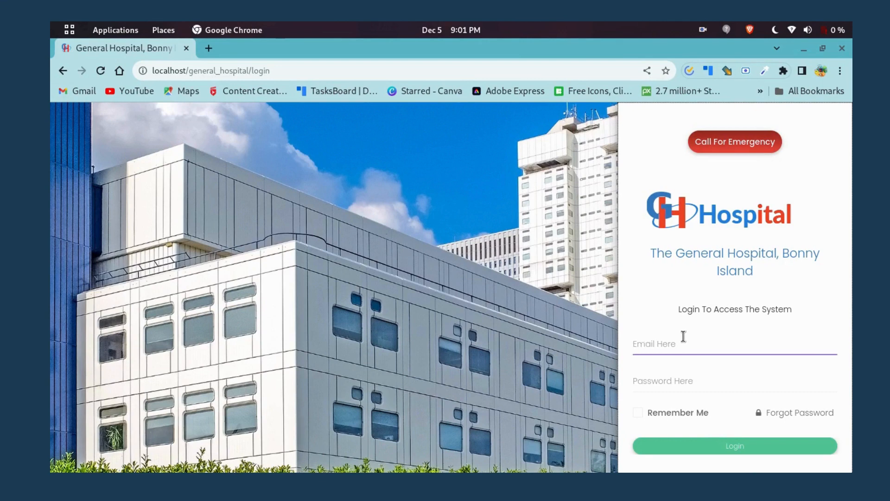
{"action": "left_click", "coordinate": [672, 346]}
{"action": "left_click", "coordinate": [735, 208]}
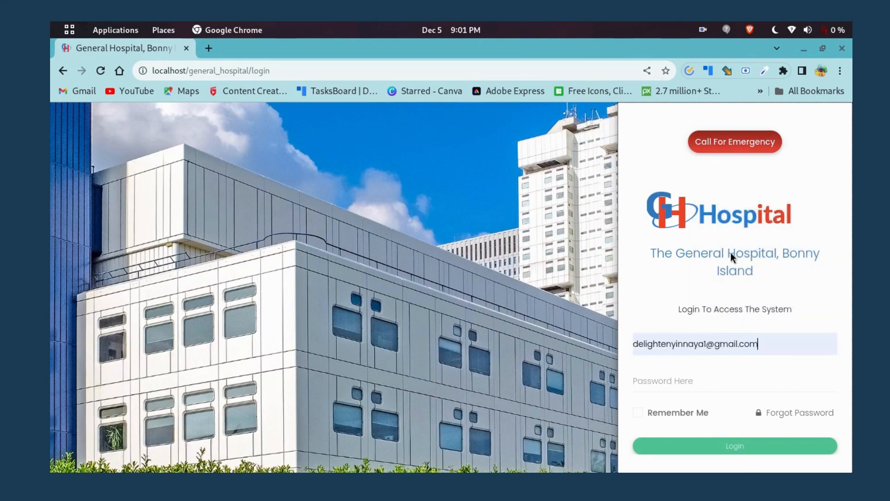
{"action": "left_click", "coordinate": [666, 382]}
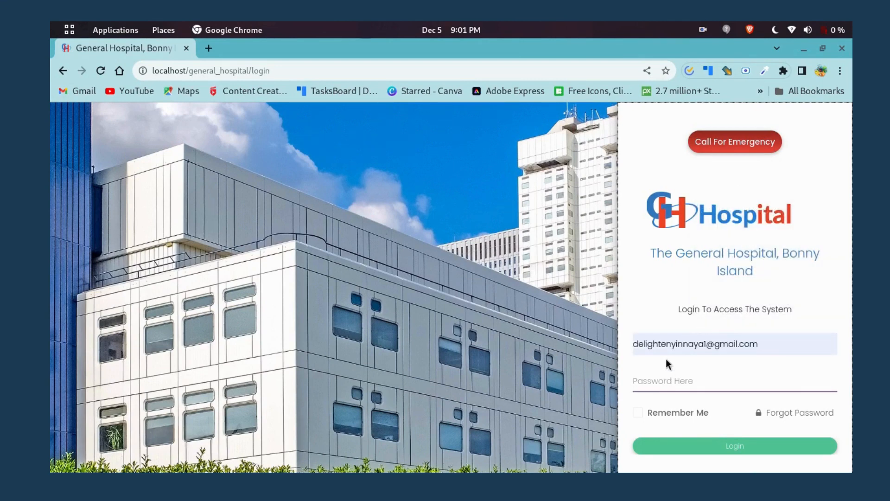
{"action": "type", "text": "••••••"}
{"action": "left_click", "coordinate": [733, 446]}
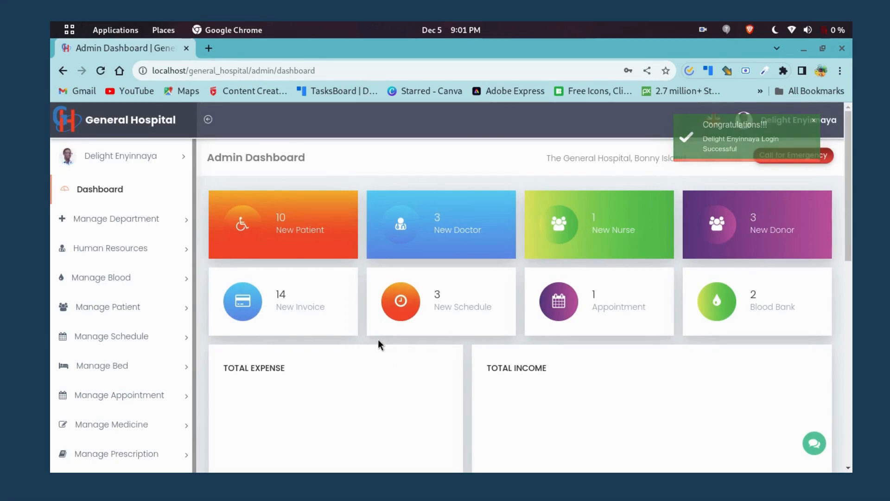
{"action": "scroll", "coordinate": [362, 336], "scroll_direction": "down", "scroll_amount": 5}
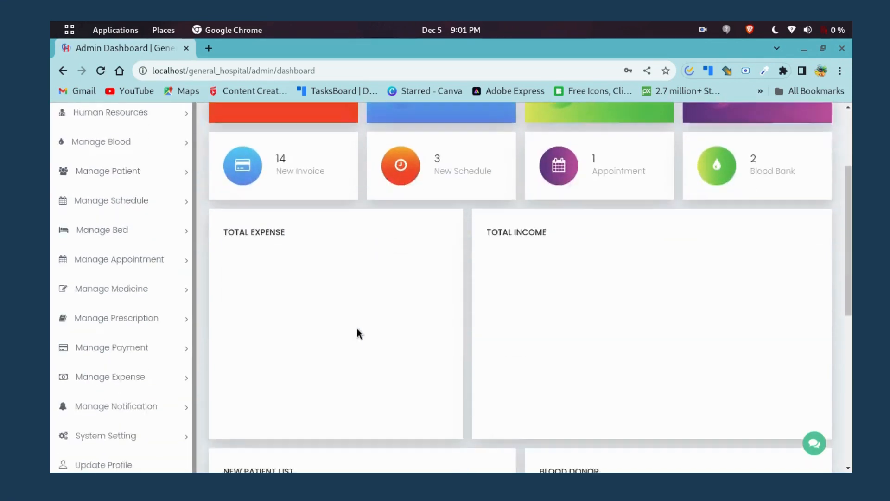
{"action": "scroll", "coordinate": [355, 329], "scroll_direction": "up", "scroll_amount": 5}
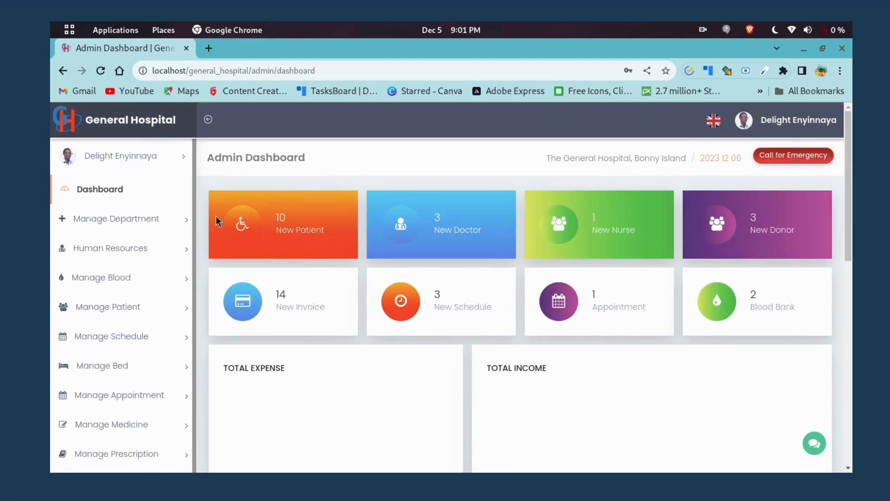
{"action": "left_click", "coordinate": [188, 218]}
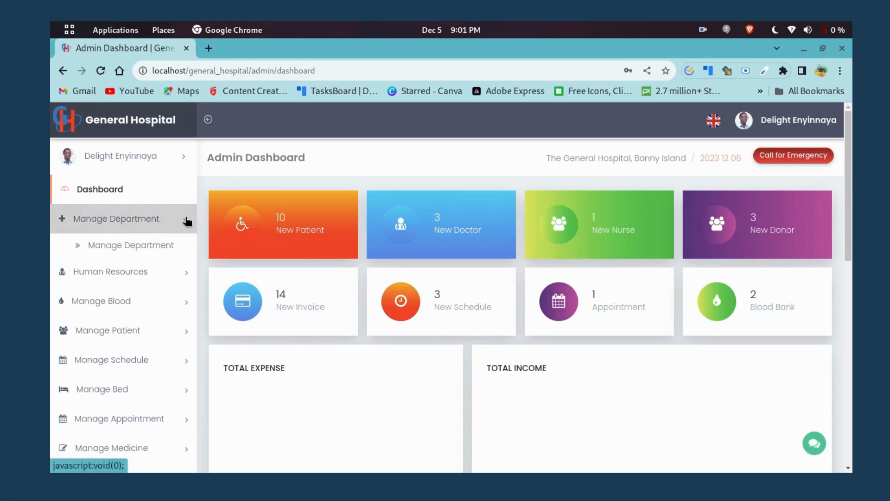
{"action": "left_click", "coordinate": [186, 221]}
{"action": "left_click", "coordinate": [185, 252]}
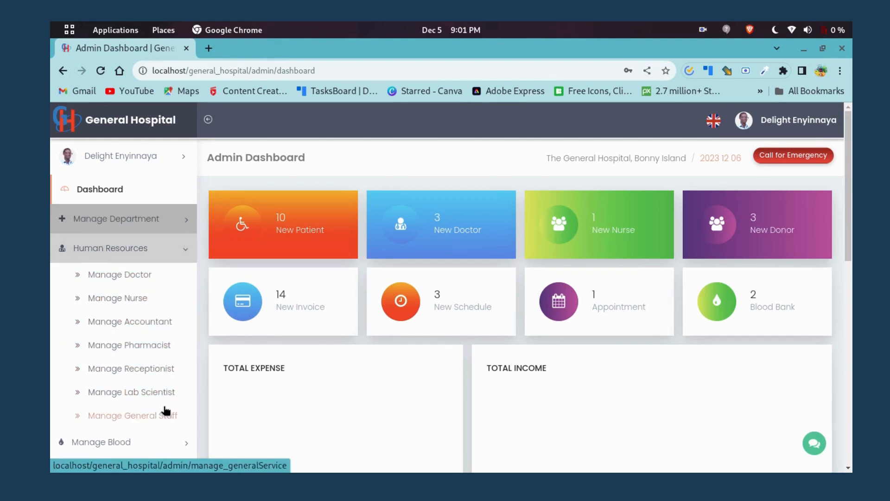
{"action": "left_click", "coordinate": [185, 253]}
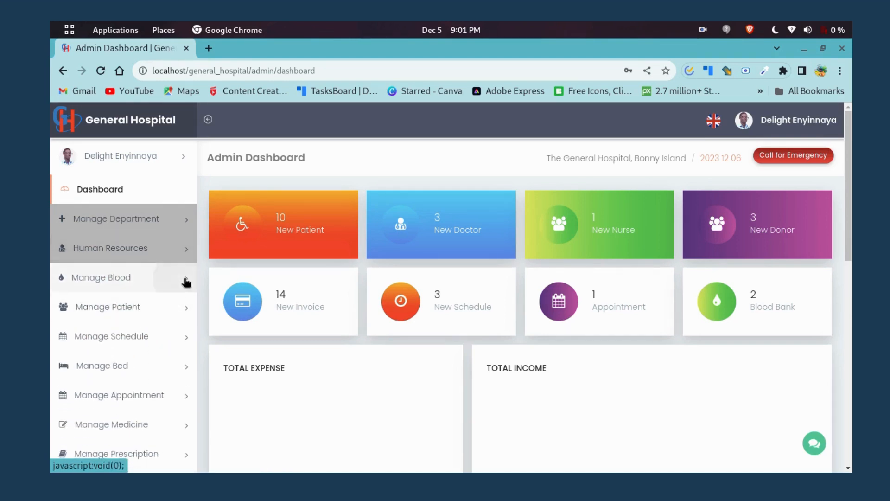
{"action": "left_click", "coordinate": [186, 281]}
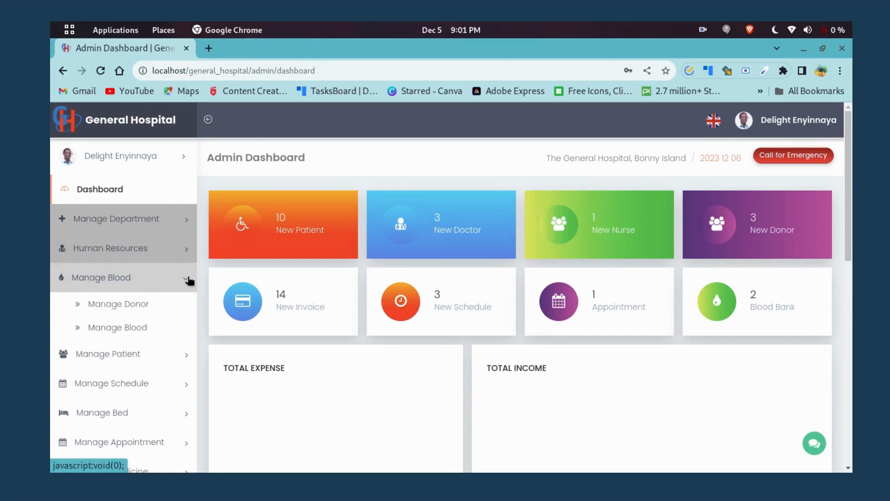
{"action": "left_click", "coordinate": [188, 279]}
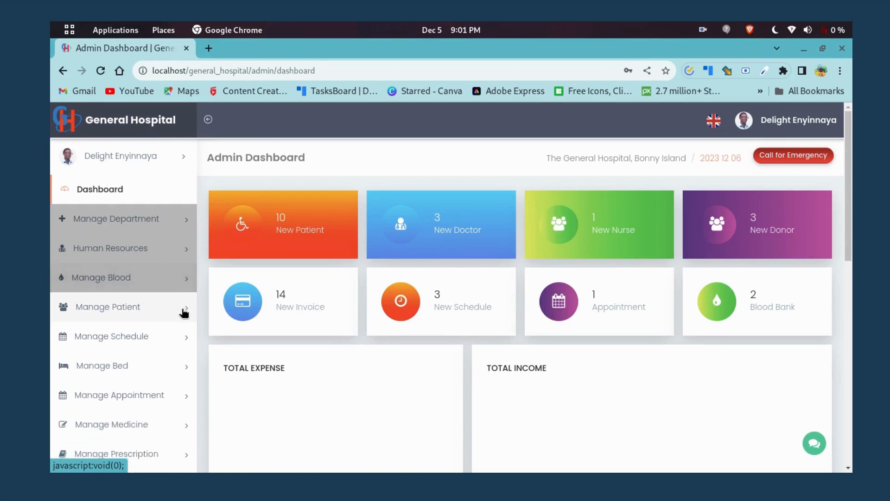
{"action": "left_click", "coordinate": [185, 313]}
{"action": "left_click", "coordinate": [186, 314]}
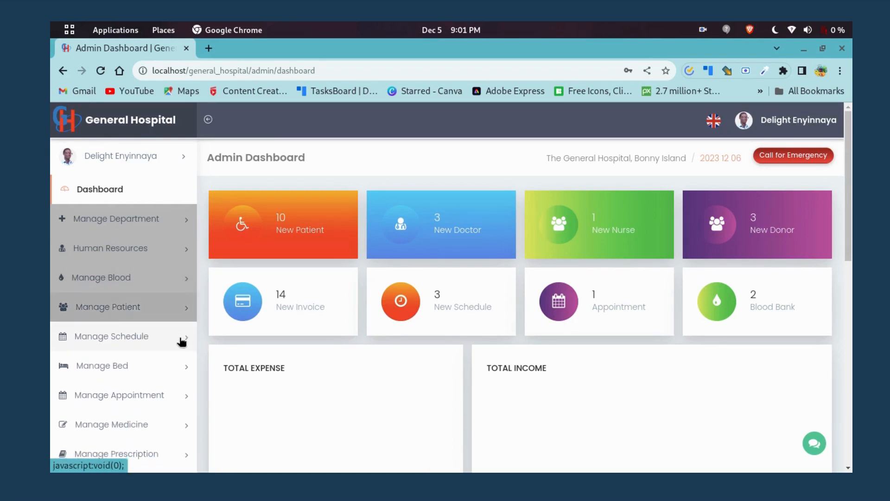
{"action": "left_click", "coordinate": [182, 342]}
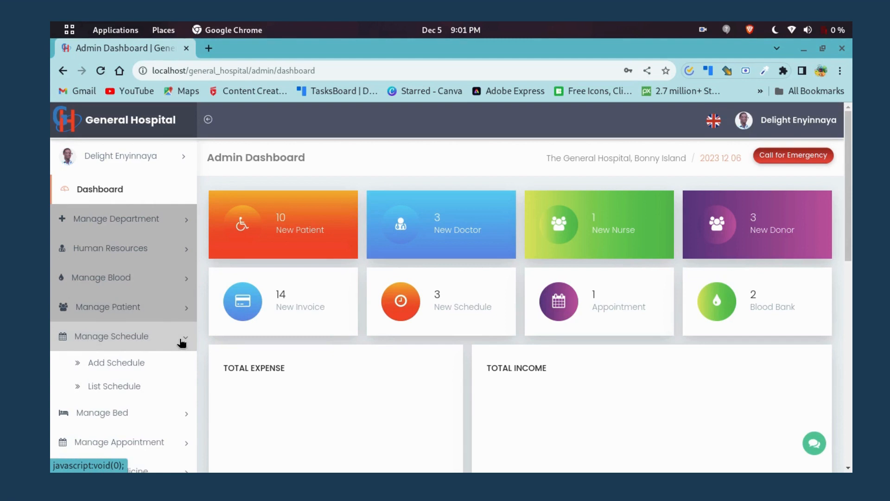
{"action": "left_click", "coordinate": [182, 342]}
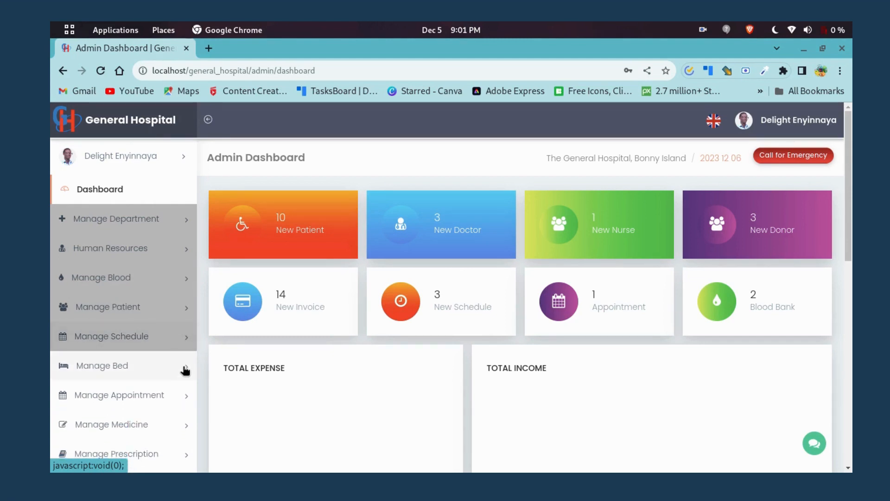
{"action": "scroll", "coordinate": [186, 369], "scroll_direction": "down", "scroll_amount": 2}
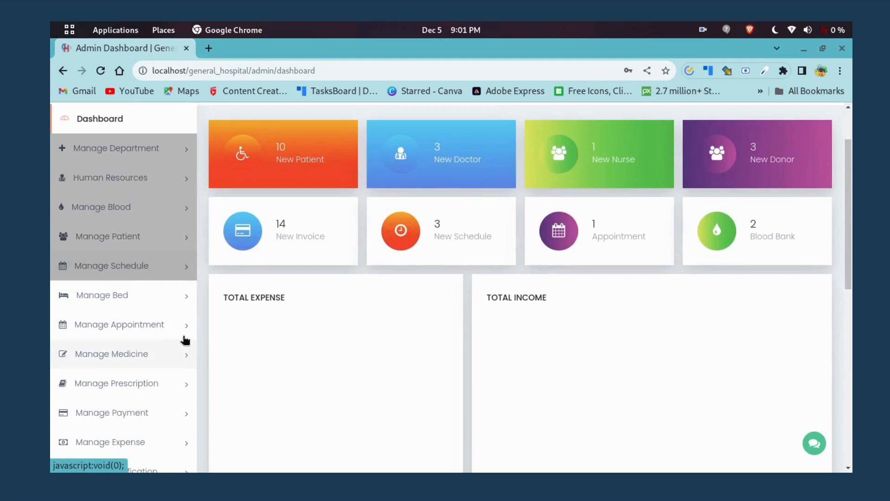
{"action": "left_click", "coordinate": [186, 300]}
{"action": "left_click", "coordinate": [185, 301]}
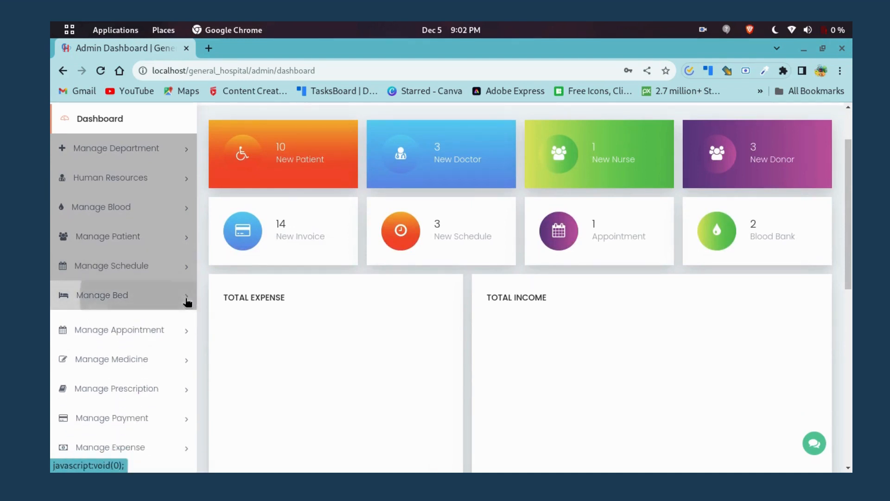
{"action": "left_click", "coordinate": [187, 327]}
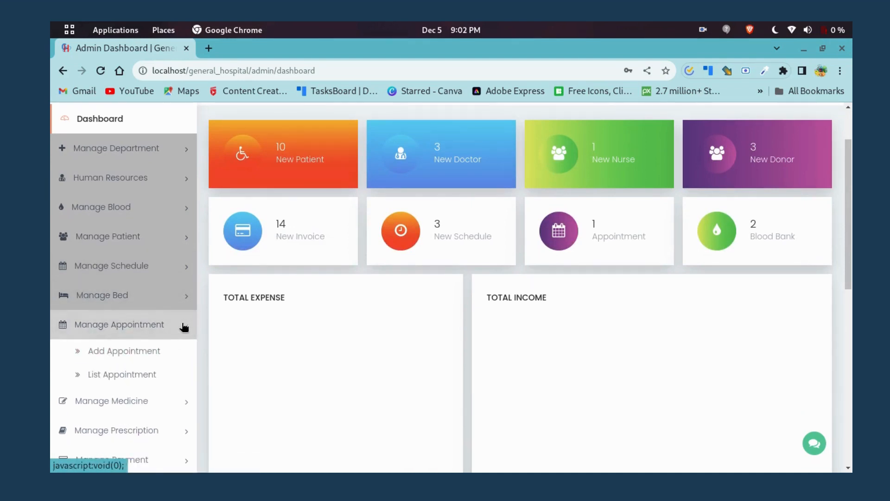
{"action": "left_click", "coordinate": [183, 326]}
{"action": "left_click", "coordinate": [184, 355]}
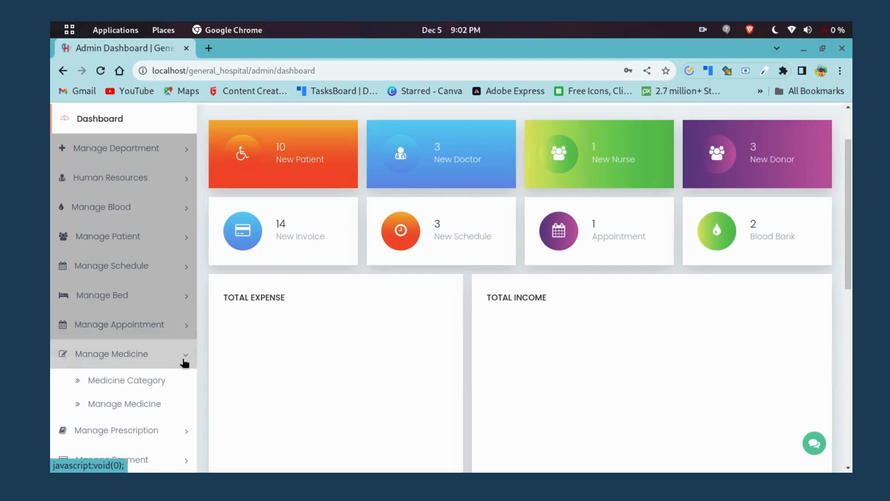
{"action": "left_click", "coordinate": [185, 356]}
{"action": "scroll", "coordinate": [191, 354], "scroll_direction": "down", "scroll_amount": 2}
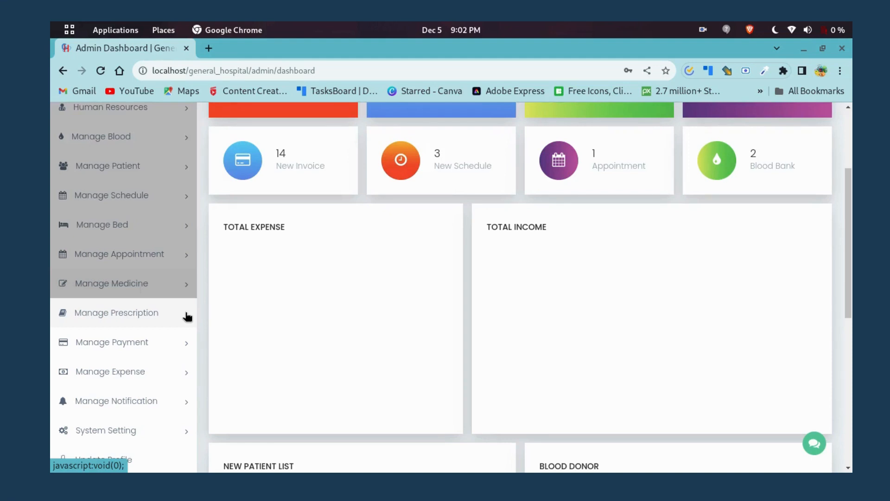
{"action": "left_click", "coordinate": [188, 317]}
{"action": "left_click", "coordinate": [186, 318]}
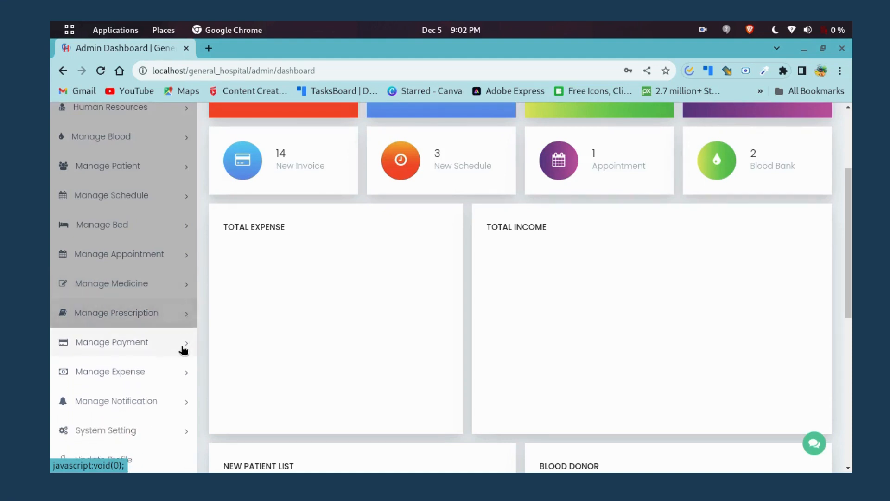
{"action": "left_click", "coordinate": [185, 346]}
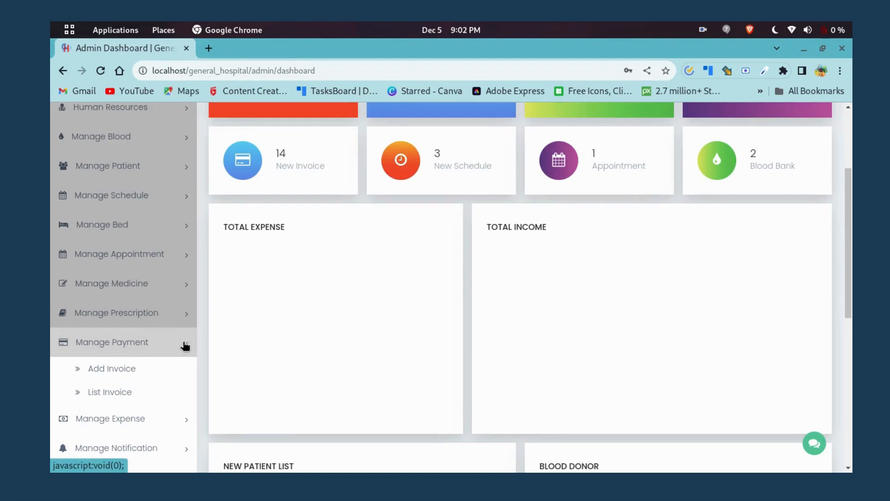
{"action": "left_click", "coordinate": [185, 345]}
{"action": "scroll", "coordinate": [193, 332], "scroll_direction": "down", "scroll_amount": 3}
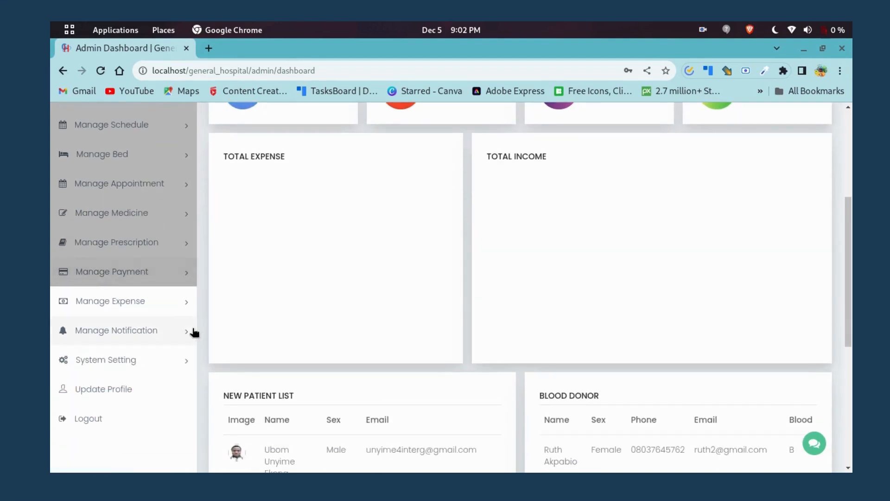
{"action": "left_click", "coordinate": [186, 308]}
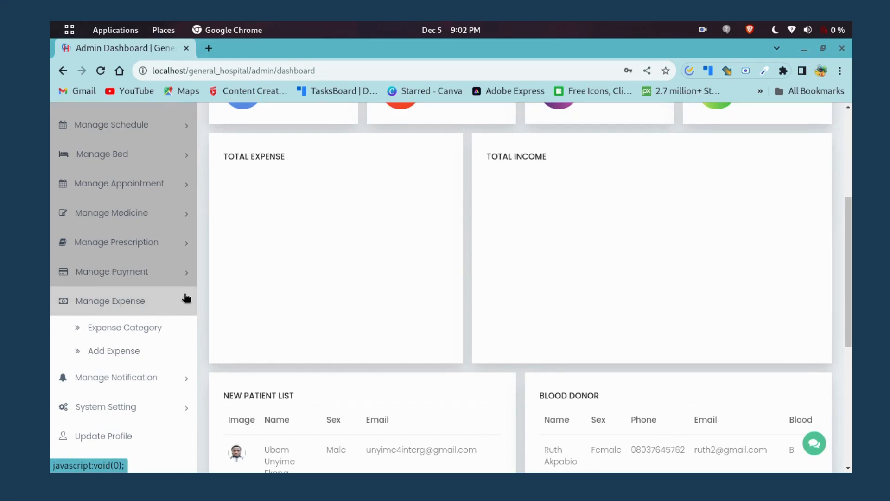
{"action": "left_click", "coordinate": [186, 306]}
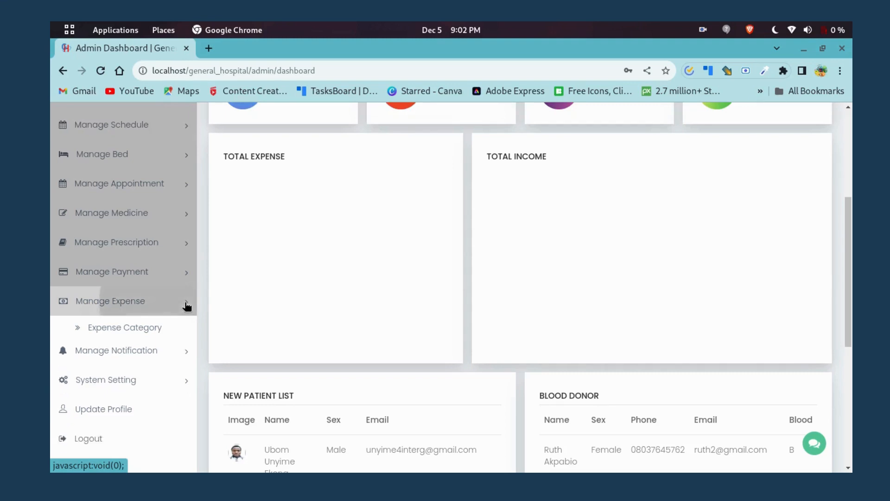
{"action": "left_click", "coordinate": [184, 332]}
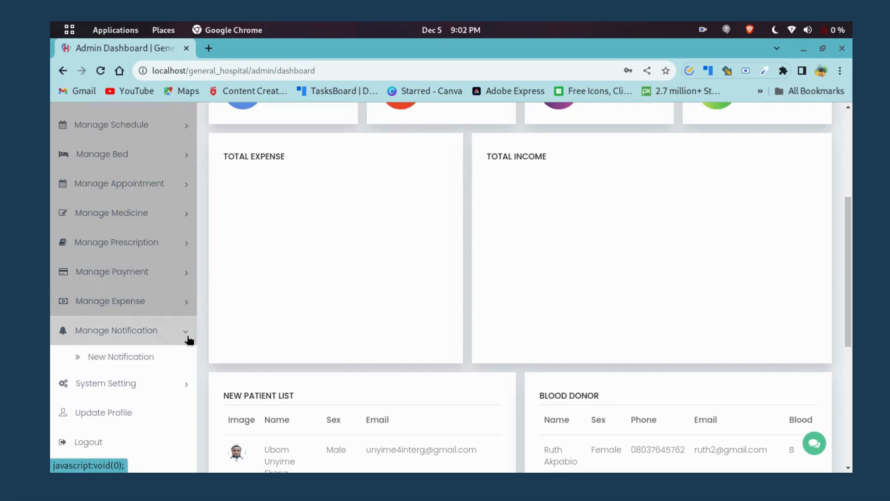
{"action": "scroll", "coordinate": [185, 324], "scroll_direction": "down", "scroll_amount": 2}
{"action": "left_click", "coordinate": [186, 318]}
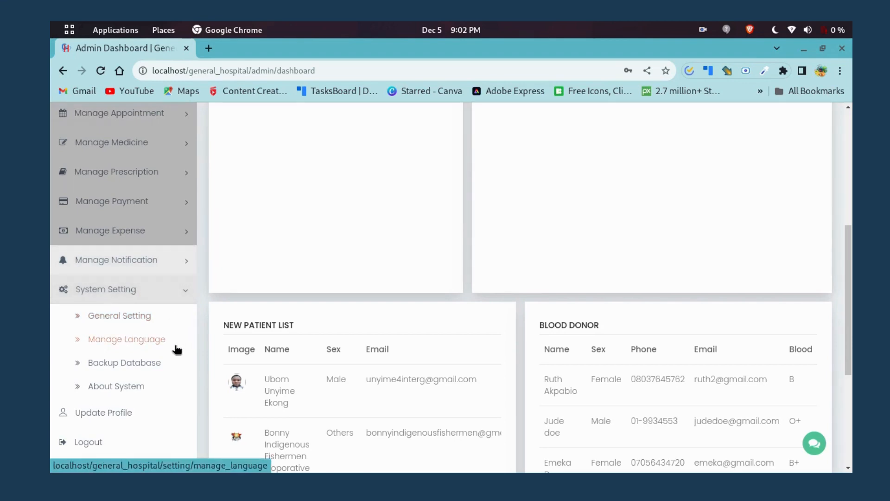
{"action": "scroll", "coordinate": [166, 369], "scroll_direction": "up", "scroll_amount": 4}
{"action": "scroll", "coordinate": [167, 370], "scroll_direction": "down", "scroll_amount": 1}
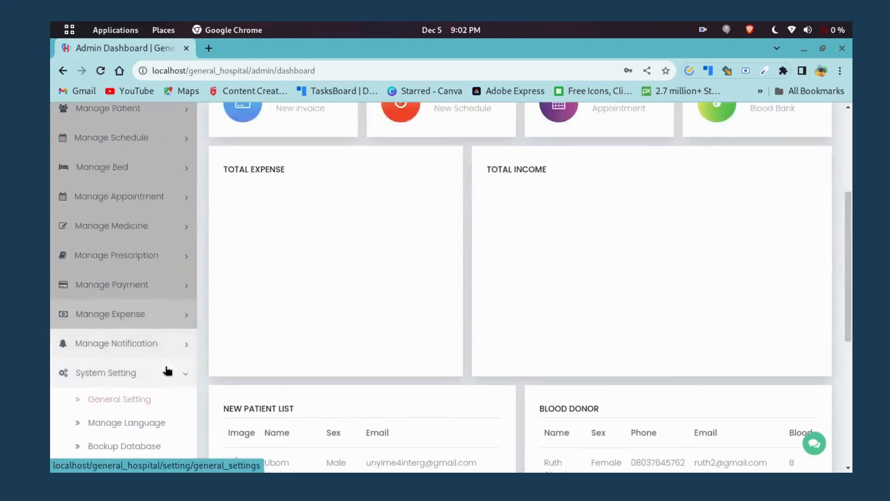
{"action": "scroll", "coordinate": [167, 369], "scroll_direction": "up", "scroll_amount": 8}
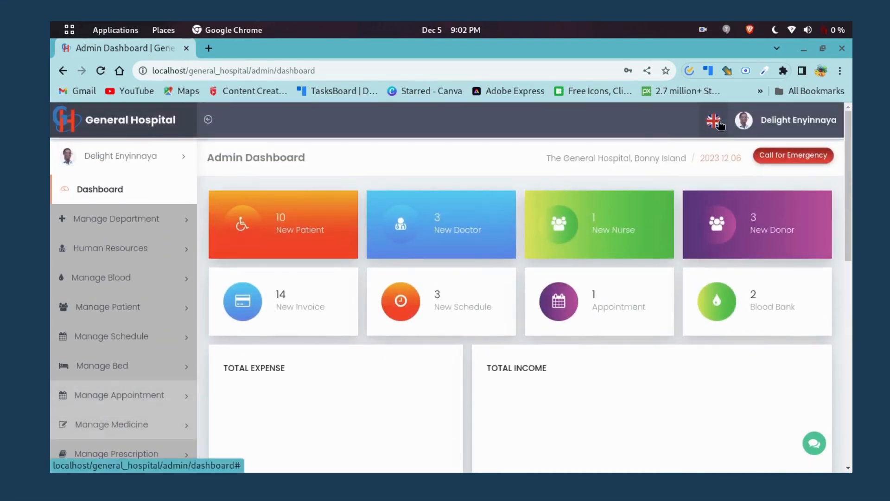
{"action": "scroll", "coordinate": [139, 332], "scroll_direction": "down", "scroll_amount": 10}
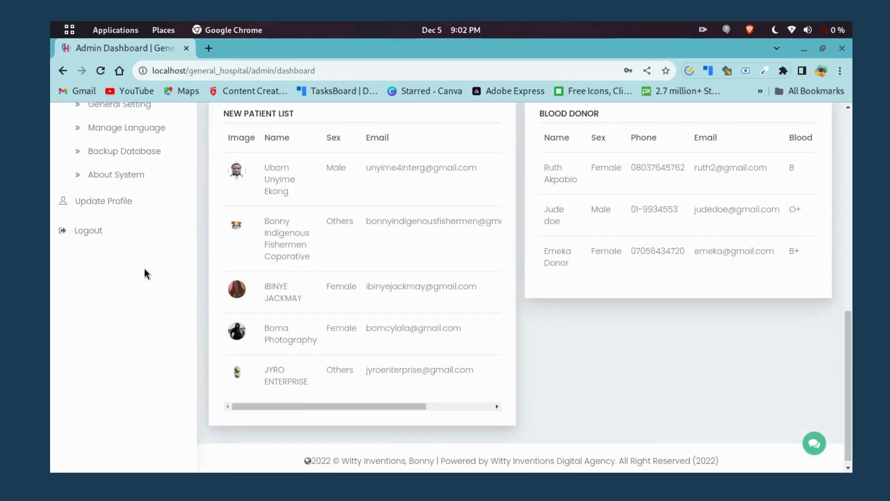
{"action": "scroll", "coordinate": [146, 273], "scroll_direction": "up", "scroll_amount": 9}
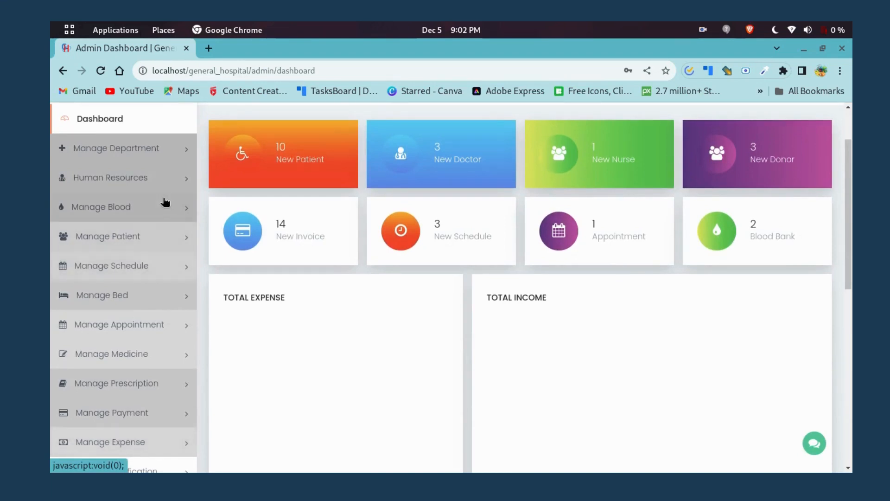
{"action": "left_click", "coordinate": [185, 153]}
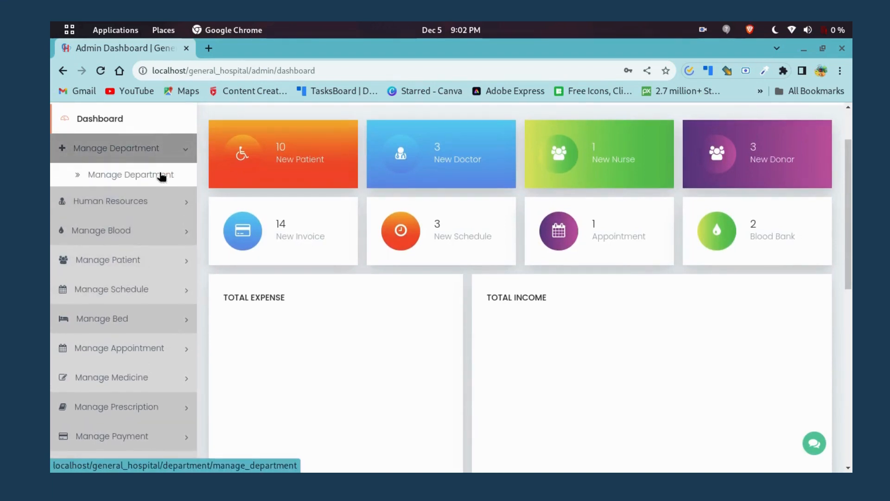
{"action": "left_click", "coordinate": [156, 179]}
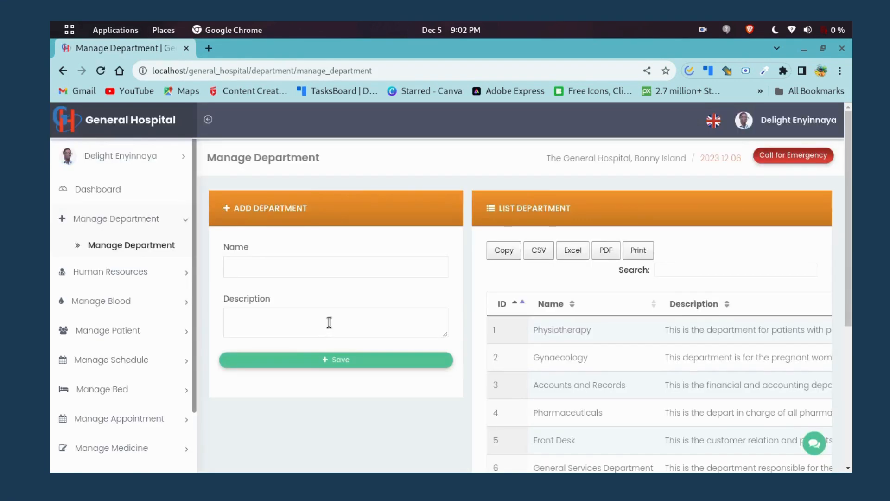
{"action": "scroll", "coordinate": [331, 322], "scroll_direction": "down", "scroll_amount": 3}
{"action": "scroll", "coordinate": [330, 322], "scroll_direction": "up", "scroll_amount": 3}
{"action": "scroll", "coordinate": [349, 265], "scroll_direction": "down", "scroll_amount": 3}
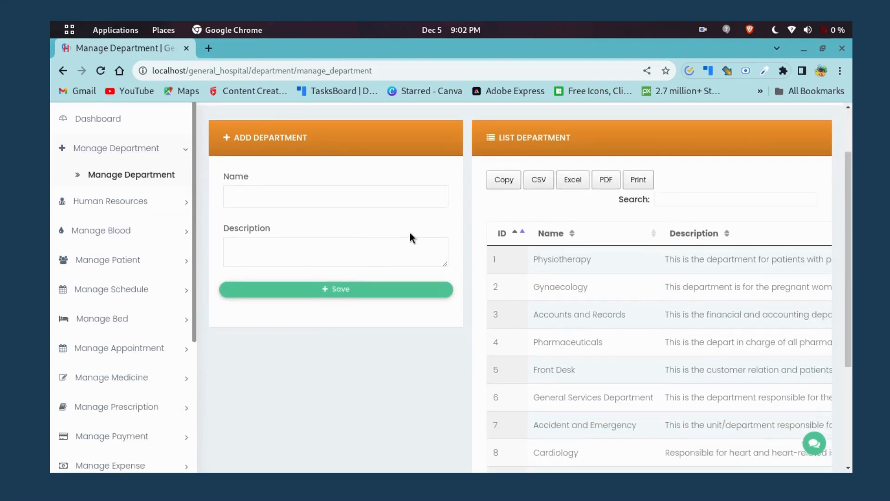
{"action": "scroll", "coordinate": [489, 302], "scroll_direction": "down", "scroll_amount": 3}
{"action": "scroll", "coordinate": [307, 200], "scroll_direction": "up", "scroll_amount": 5}
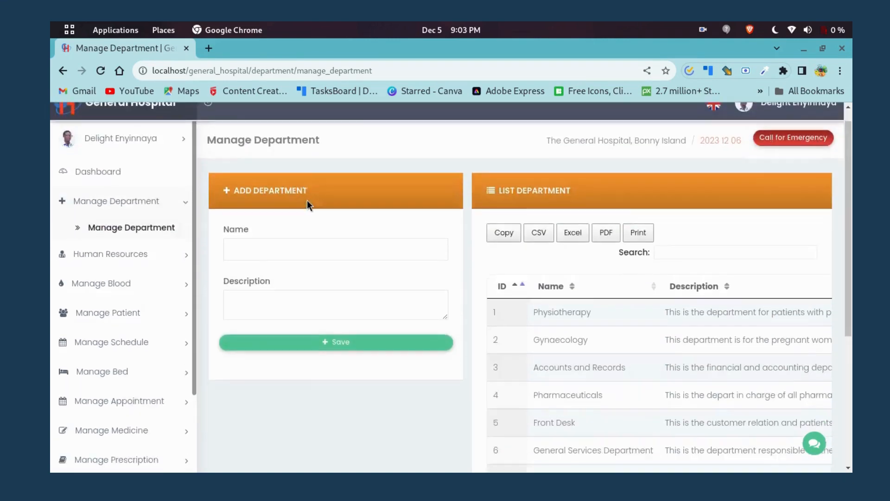
{"action": "scroll", "coordinate": [307, 199], "scroll_direction": "down", "scroll_amount": 5}
{"action": "scroll", "coordinate": [650, 418], "scroll_direction": "right", "scroll_amount": 2}
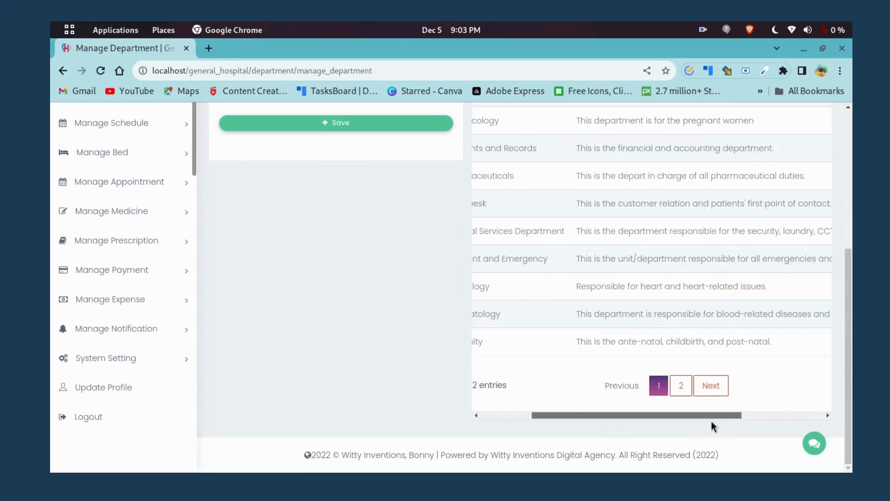
{"action": "left_click_drag", "start_coordinate": [712, 422], "coordinate": [790, 420]}
{"action": "scroll", "coordinate": [703, 343], "scroll_direction": "up", "scroll_amount": 5}
{"action": "scroll", "coordinate": [701, 344], "scroll_direction": "down", "scroll_amount": 5}
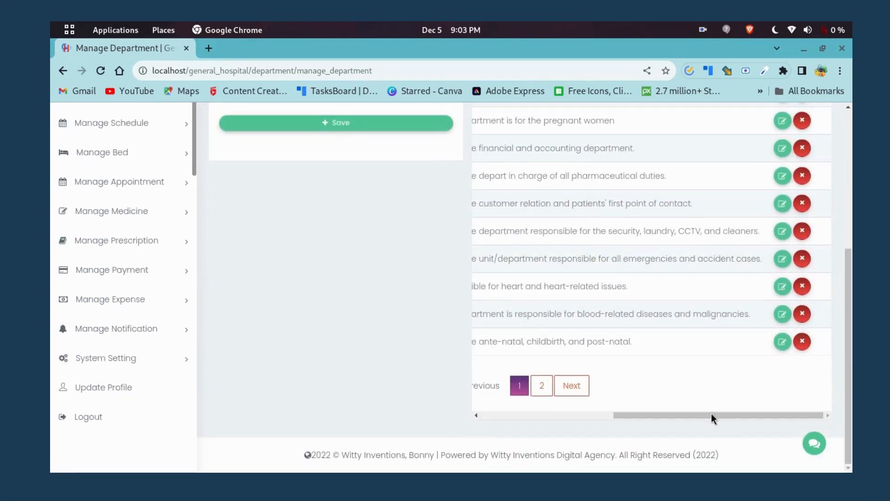
{"action": "left_click_drag", "start_coordinate": [712, 414], "coordinate": [530, 423]}
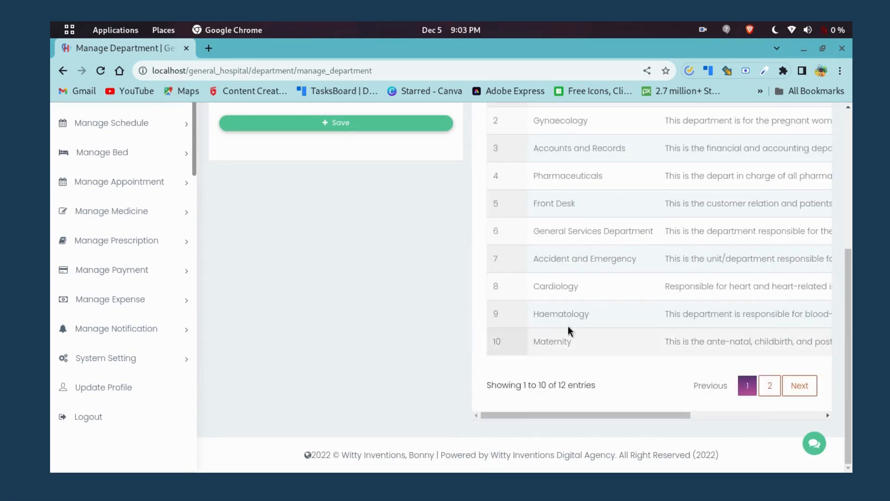
{"action": "scroll", "coordinate": [569, 325], "scroll_direction": "up", "scroll_amount": 5}
{"action": "scroll", "coordinate": [569, 292], "scroll_direction": "down", "scroll_amount": 3}
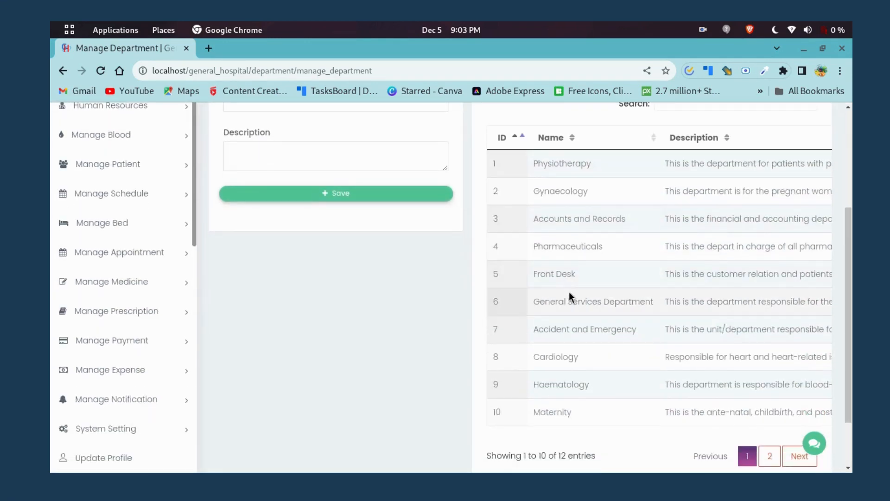
{"action": "scroll", "coordinate": [569, 292], "scroll_direction": "up", "scroll_amount": 3}
{"action": "left_click", "coordinate": [285, 239]}
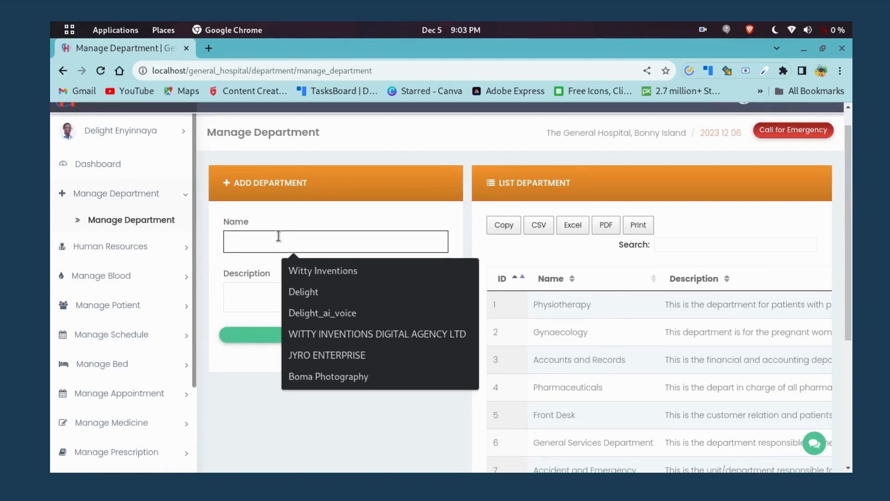
Save a new department named Psychotherapy with description 'For psychotherapy treatment'.
{"action": "type", "text": "Psycho"}
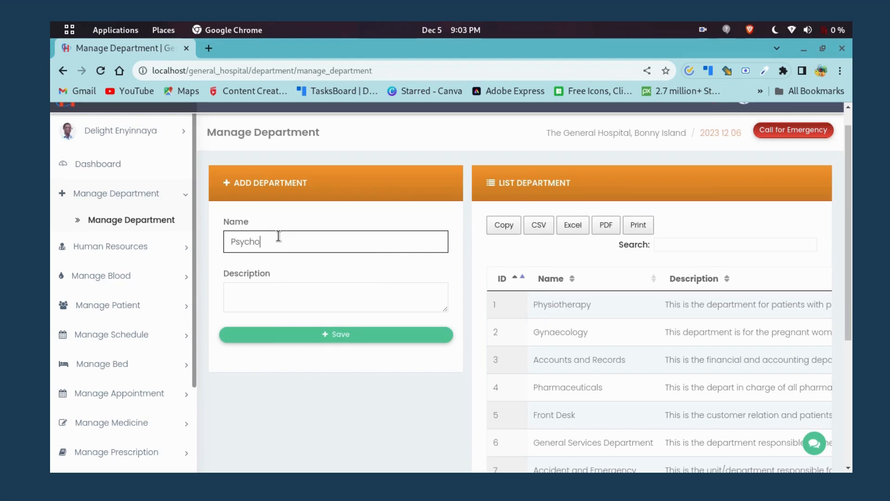
{"action": "type", "text": "py"}
{"action": "left_click", "coordinate": [272, 299]}
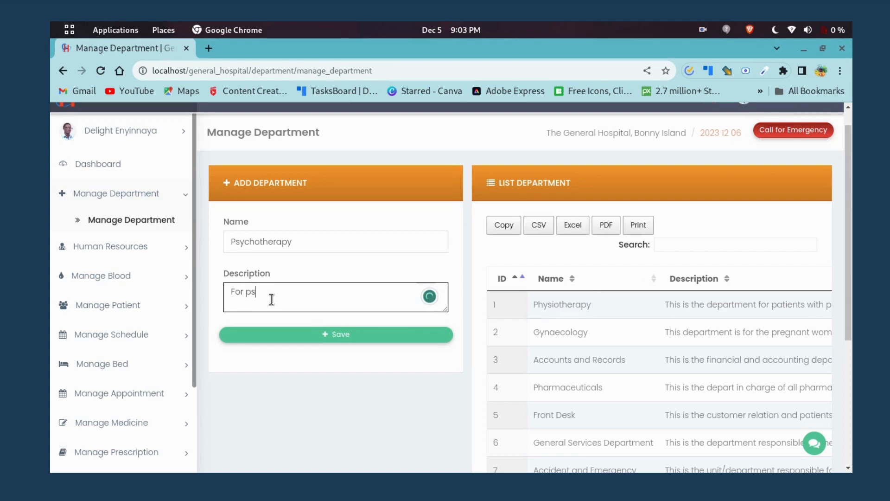
{"action": "type", "text": "For psychotherapy treatment"}
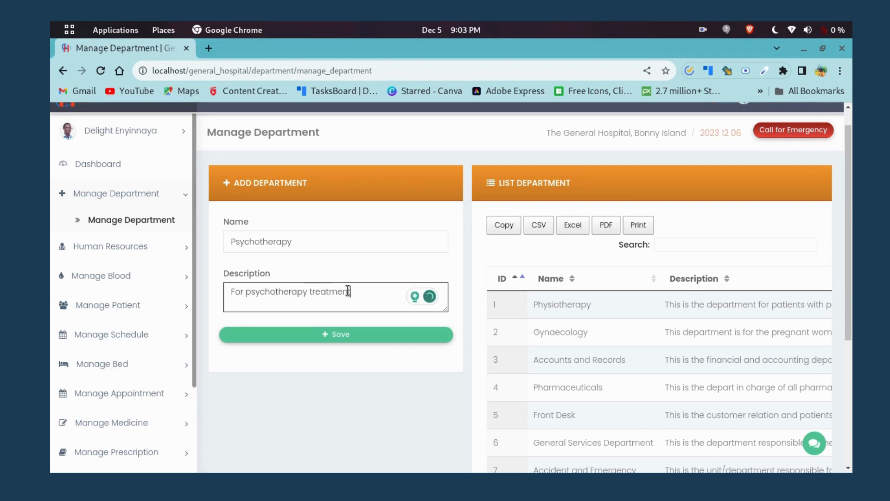
{"action": "left_click", "coordinate": [335, 335]}
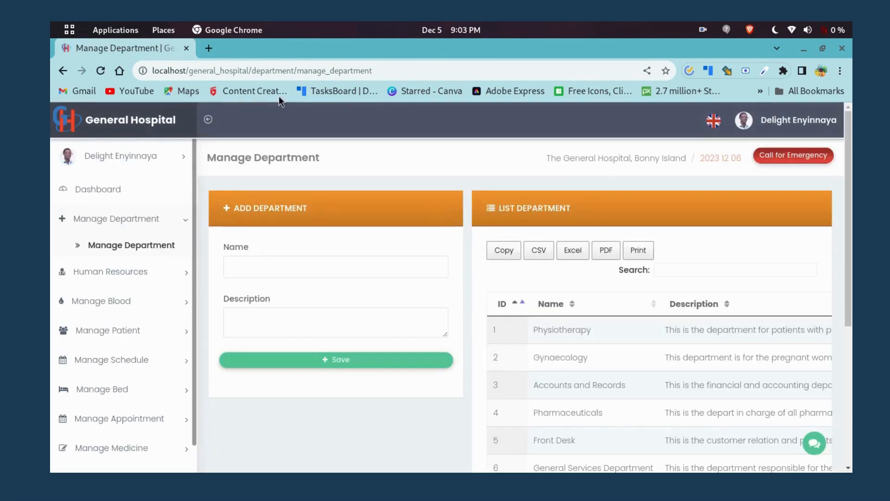
Show the department table's second page, where Psychotherapy is entry 13.
{"action": "scroll", "coordinate": [510, 287], "scroll_direction": "down", "scroll_amount": 3}
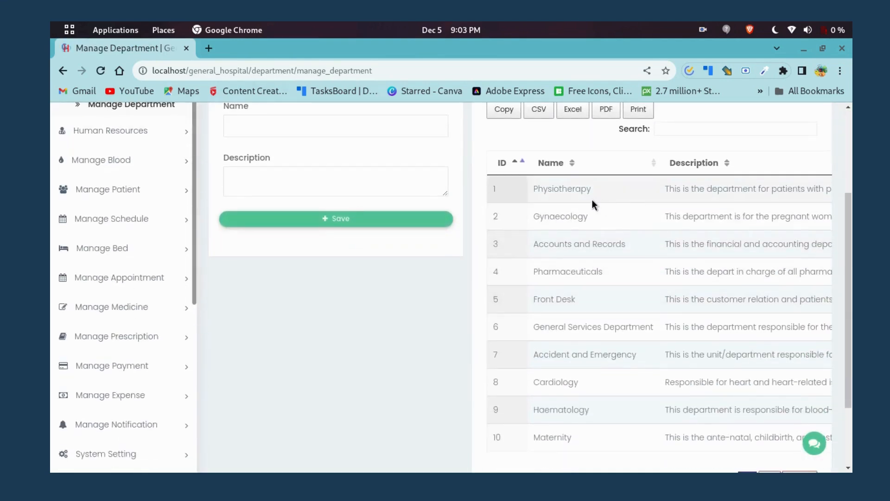
{"action": "scroll", "coordinate": [578, 202], "scroll_direction": "down", "scroll_amount": 2}
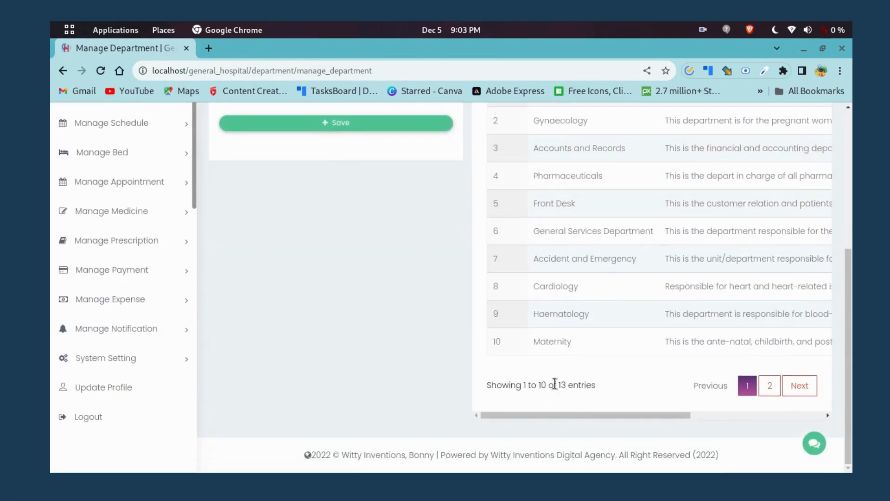
{"action": "scroll", "coordinate": [564, 247], "scroll_direction": "up", "scroll_amount": 3}
{"action": "scroll", "coordinate": [563, 245], "scroll_direction": "down", "scroll_amount": 3}
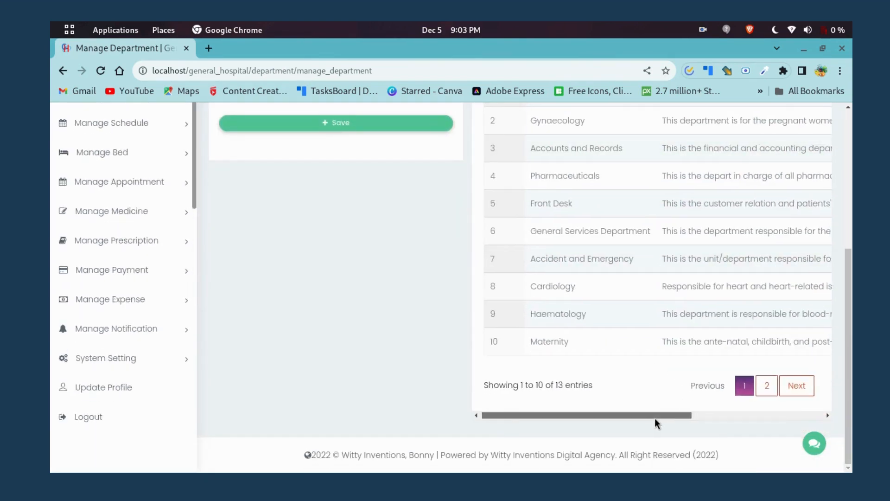
{"action": "scroll", "coordinate": [654, 419], "scroll_direction": "right", "scroll_amount": 5}
{"action": "scroll", "coordinate": [746, 424], "scroll_direction": "left", "scroll_amount": 5}
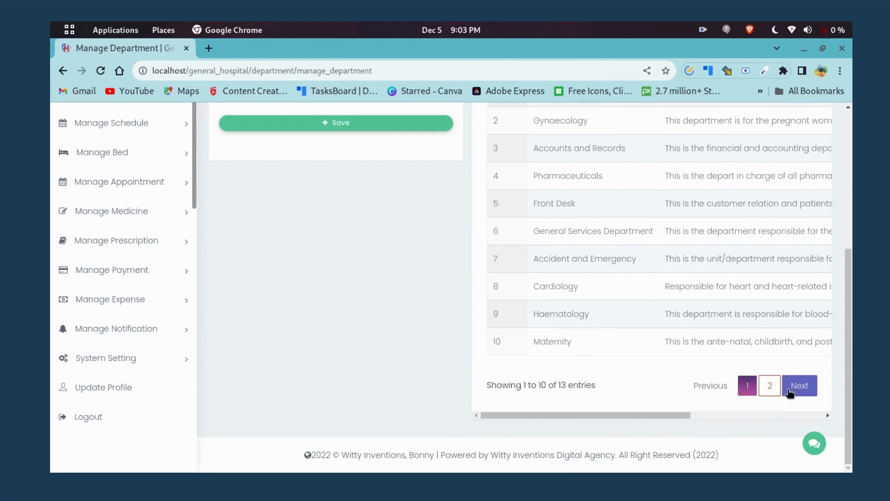
{"action": "left_click", "coordinate": [770, 388]}
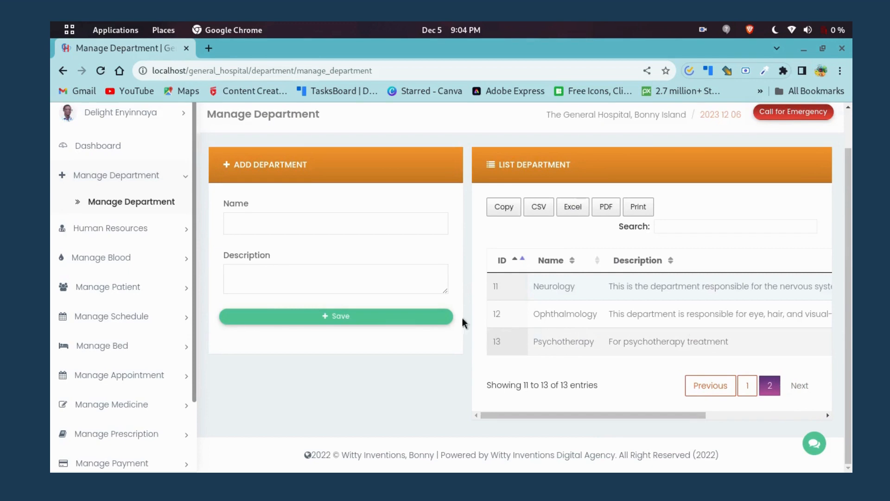
Go to Manage Doctor under Human Resources in the sidebar.
{"action": "scroll", "coordinate": [247, 289], "scroll_direction": "up", "scroll_amount": 2}
{"action": "scroll", "coordinate": [215, 299], "scroll_direction": "down", "scroll_amount": 2}
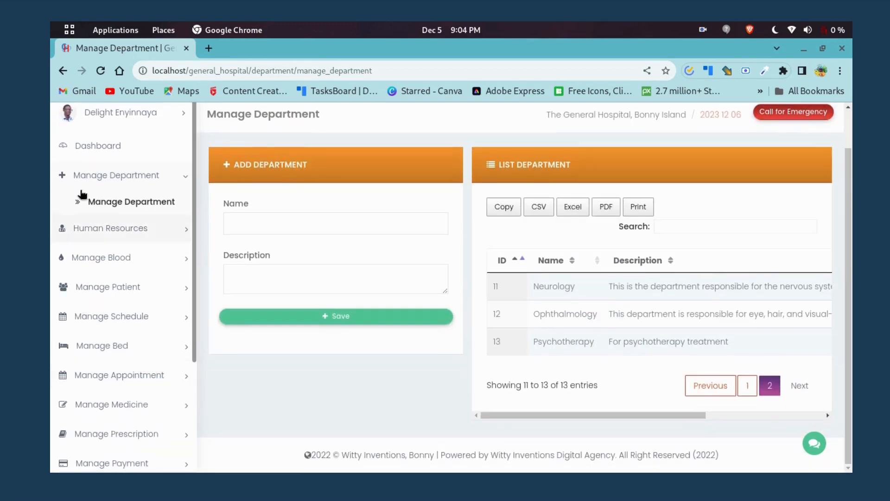
{"action": "left_click", "coordinate": [115, 226]}
{"action": "left_click", "coordinate": [129, 234]}
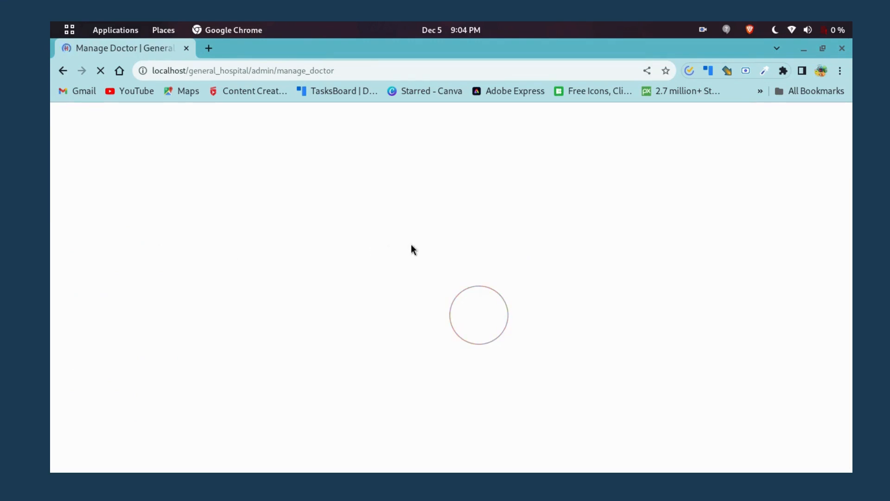
Scroll through the Manage Doctor page listing three doctors.
{"action": "scroll", "coordinate": [362, 303], "scroll_direction": "down", "scroll_amount": 3}
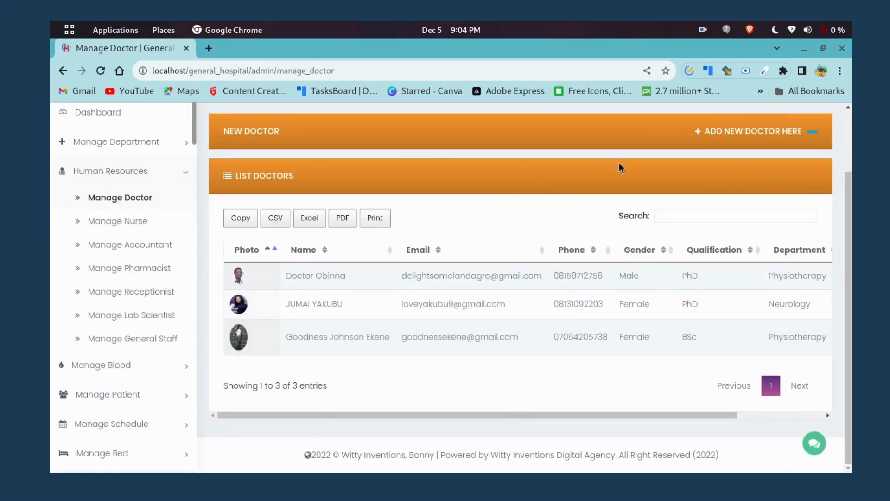
{"action": "scroll", "coordinate": [518, 314], "scroll_direction": "up", "scroll_amount": 3}
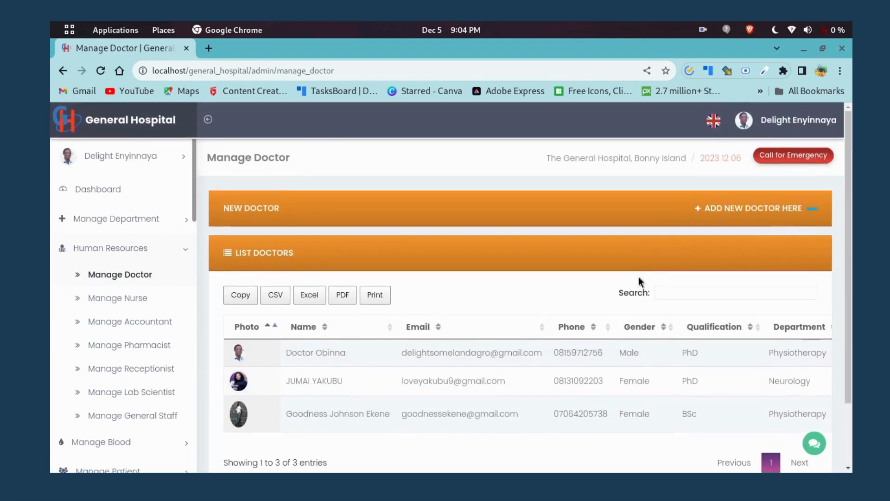
{"action": "scroll", "coordinate": [130, 302], "scroll_direction": "down", "scroll_amount": 6}
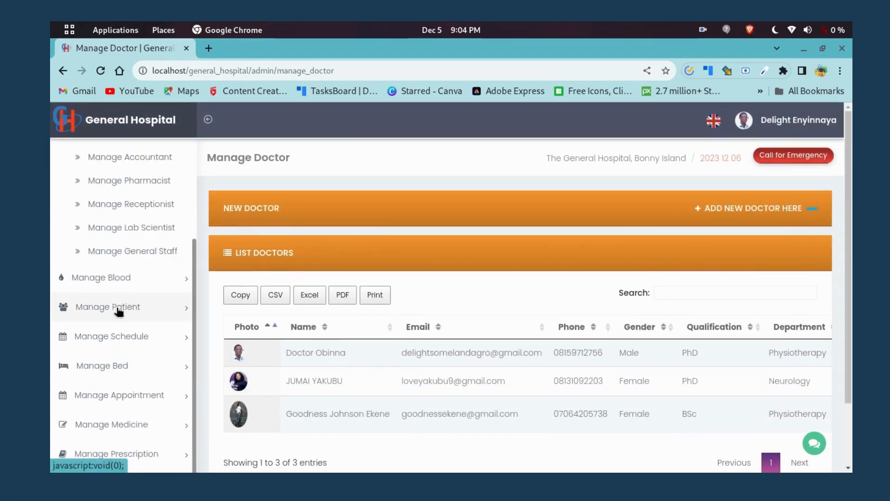
{"action": "scroll", "coordinate": [115, 246], "scroll_direction": "up", "scroll_amount": 3}
{"action": "scroll", "coordinate": [115, 245], "scroll_direction": "down", "scroll_amount": 5}
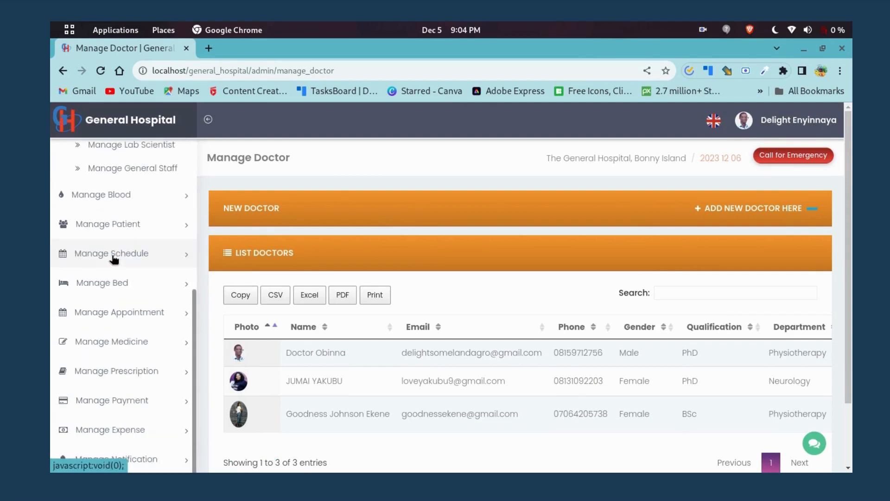
{"action": "scroll", "coordinate": [134, 240], "scroll_direction": "up", "scroll_amount": 3}
{"action": "scroll", "coordinate": [134, 239], "scroll_direction": "up", "scroll_amount": 2}
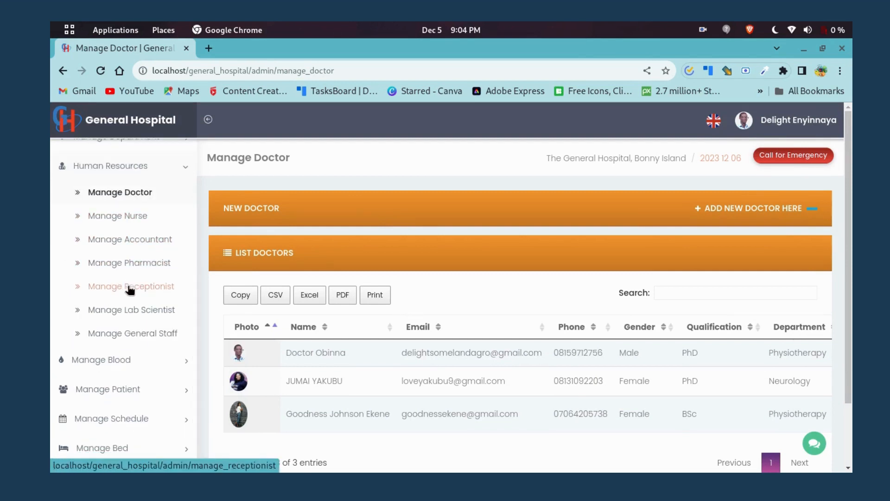
{"action": "scroll", "coordinate": [128, 334], "scroll_direction": "down", "scroll_amount": 4}
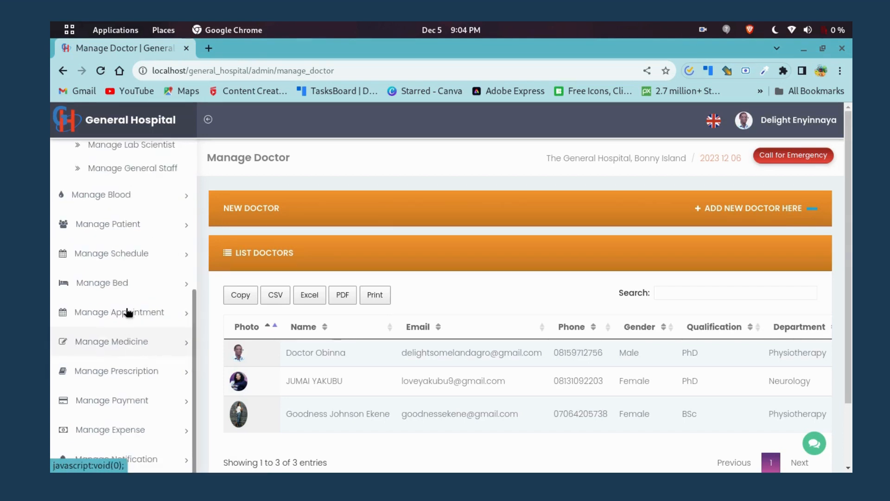
Expand the Manage Blood and Manage Patient sections in the sidebar.
{"action": "left_click", "coordinate": [161, 202]}
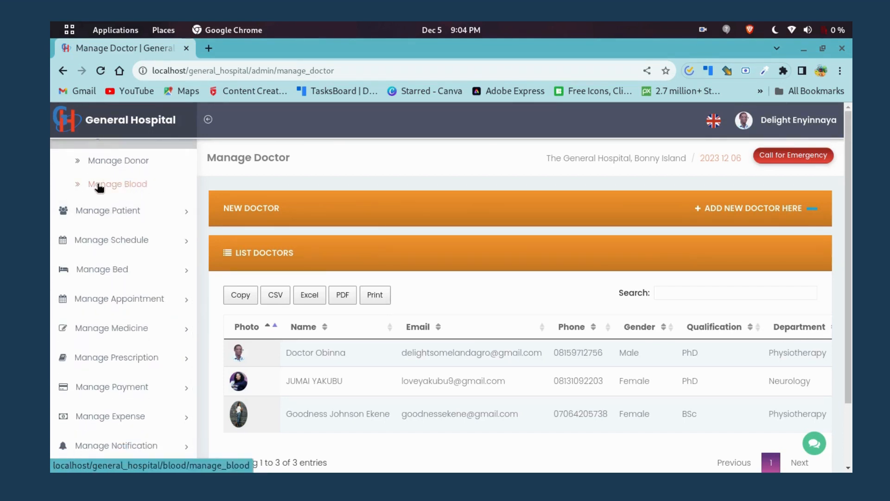
{"action": "scroll", "coordinate": [109, 191], "scroll_direction": "up", "scroll_amount": 1}
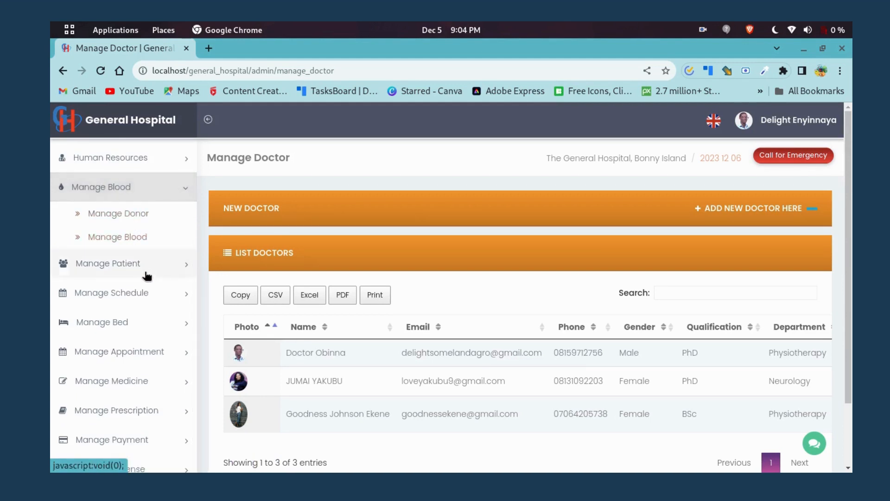
{"action": "scroll", "coordinate": [136, 263], "scroll_direction": "down", "scroll_amount": 1}
{"action": "left_click", "coordinate": [125, 211]}
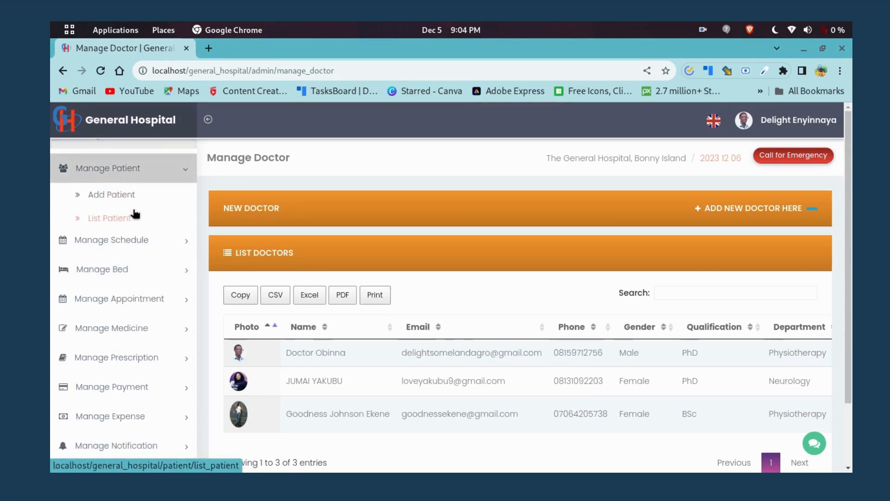
Review the Add Patient registration form from top to bottom.
{"action": "left_click", "coordinate": [115, 192]}
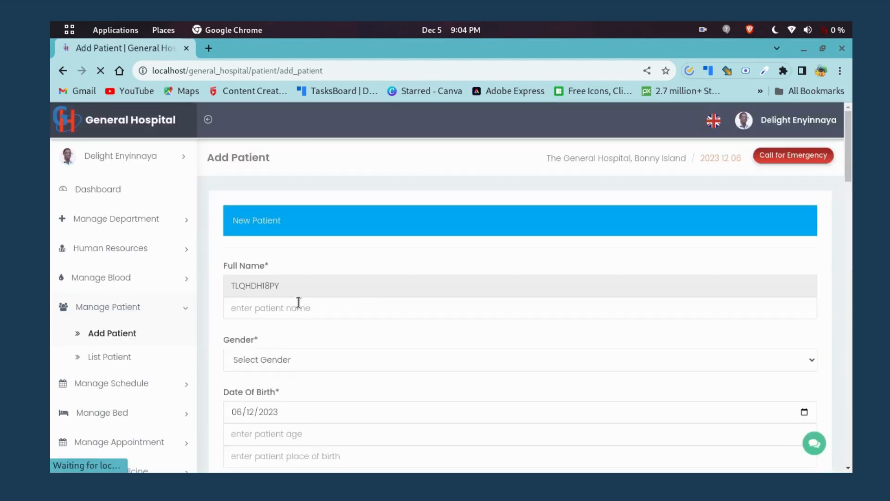
{"action": "scroll", "coordinate": [289, 315], "scroll_direction": "down", "scroll_amount": 1}
{"action": "scroll", "coordinate": [288, 315], "scroll_direction": "down", "scroll_amount": 2}
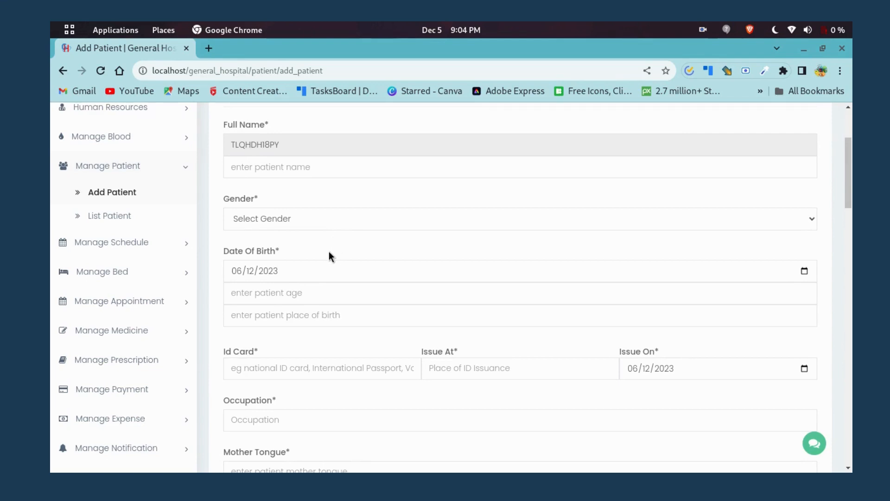
{"action": "scroll", "coordinate": [325, 244], "scroll_direction": "down", "scroll_amount": 2}
{"action": "scroll", "coordinate": [326, 237], "scroll_direction": "up", "scroll_amount": 3}
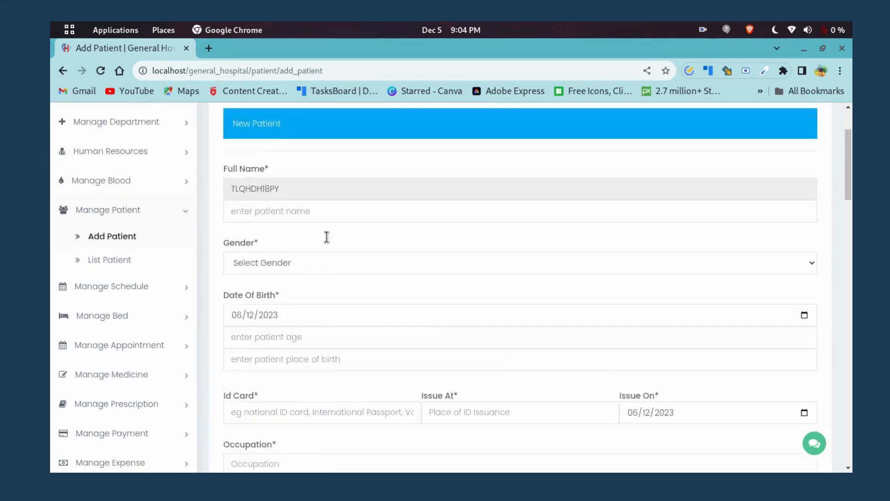
{"action": "scroll", "coordinate": [314, 225], "scroll_direction": "down", "scroll_amount": 10}
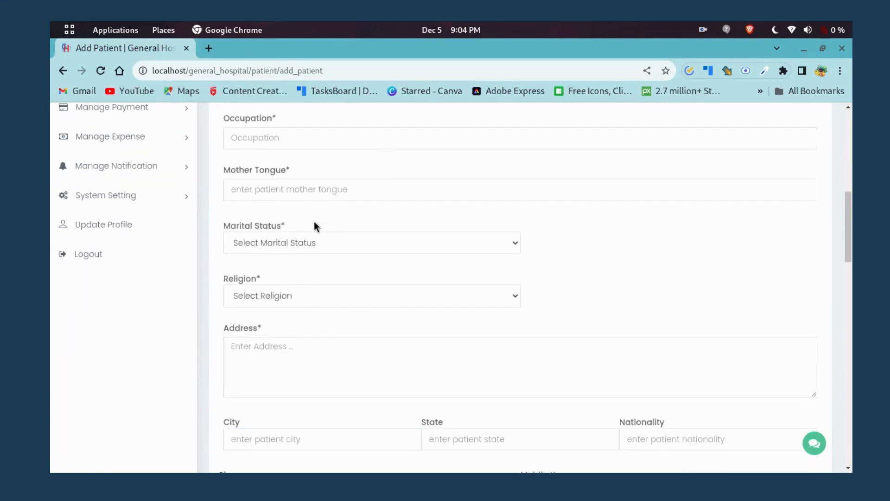
{"action": "scroll", "coordinate": [315, 221], "scroll_direction": "down", "scroll_amount": 12}
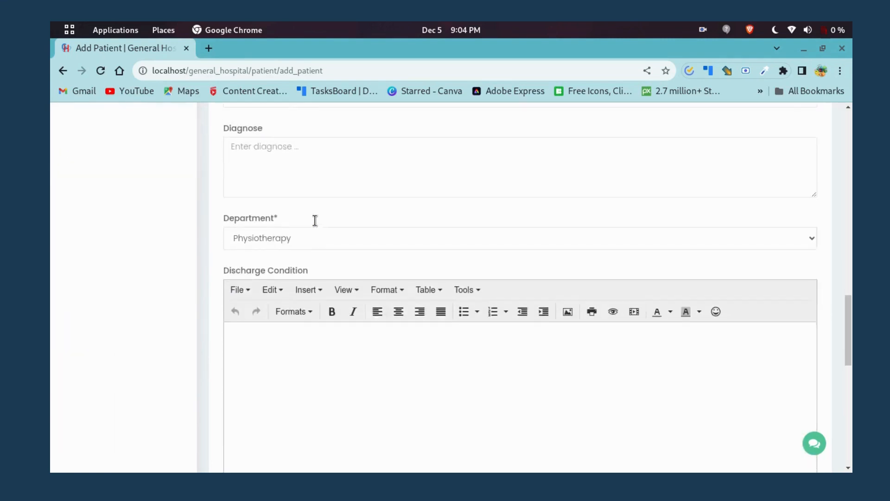
{"action": "scroll", "coordinate": [323, 233], "scroll_direction": "down", "scroll_amount": 7}
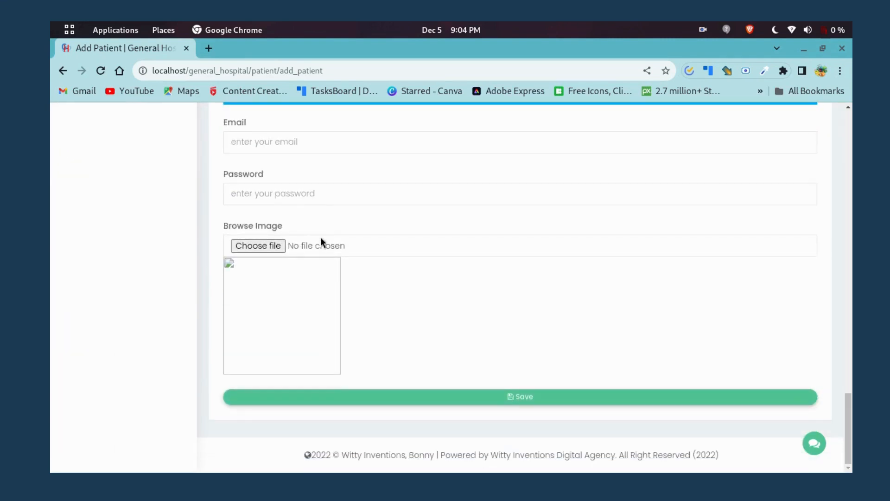
{"action": "scroll", "coordinate": [323, 237], "scroll_direction": "up", "scroll_amount": 7}
{"action": "scroll", "coordinate": [320, 239], "scroll_direction": "up", "scroll_amount": 18}
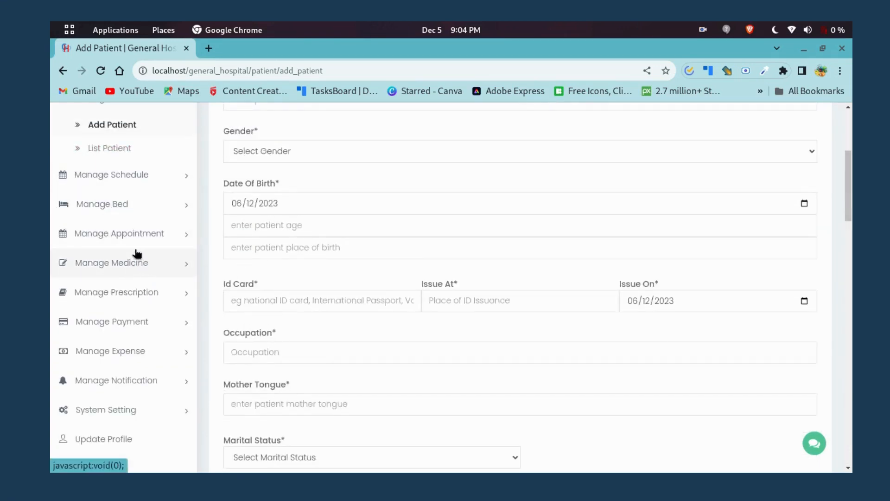
Go to Add Schedule under Manage Schedule in the sidebar.
{"action": "scroll", "coordinate": [139, 237], "scroll_direction": "up", "scroll_amount": 3}
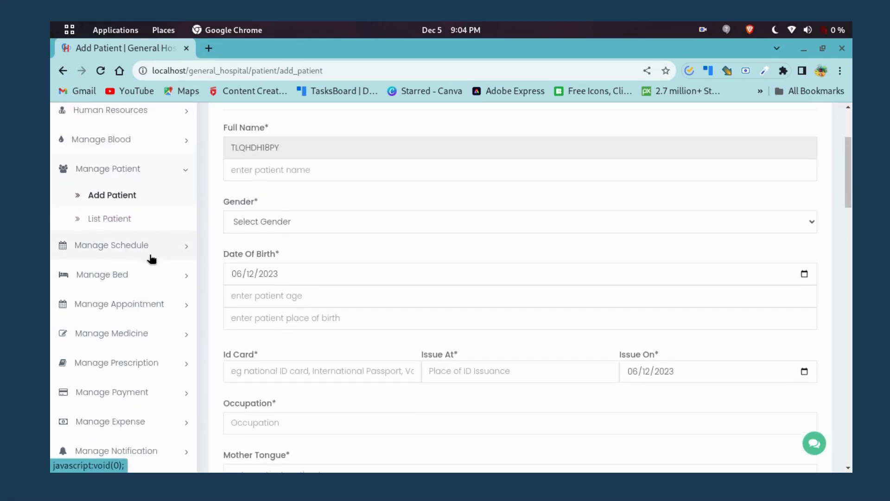
{"action": "left_click", "coordinate": [151, 258]}
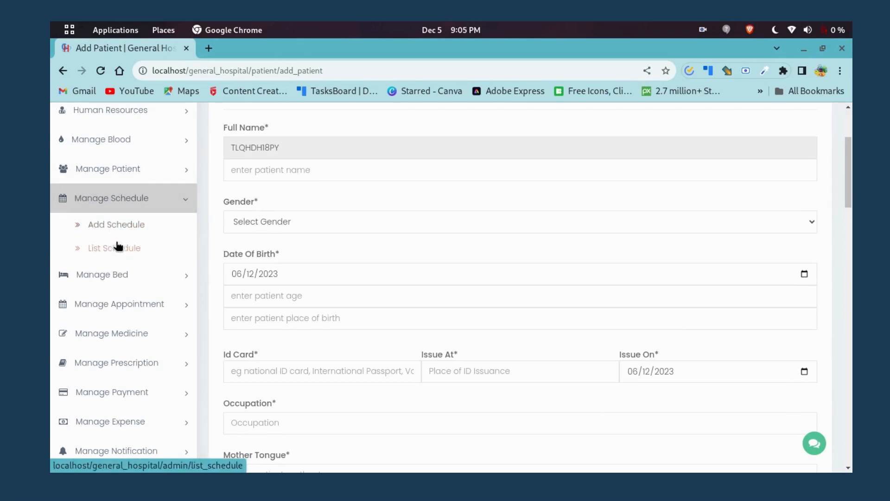
{"action": "left_click", "coordinate": [121, 225]}
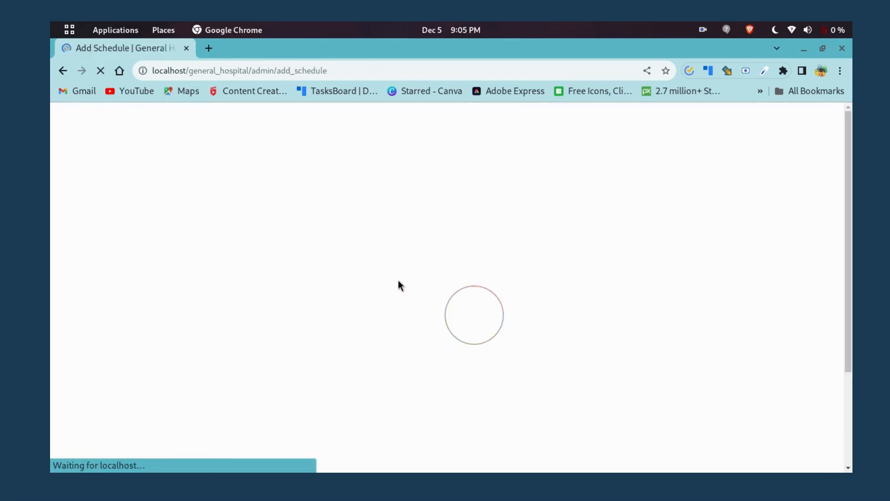
Review the Add Schedule form fields, then go to Assign Bed under Manage Bed.
{"action": "scroll", "coordinate": [394, 281], "scroll_direction": "down", "scroll_amount": 3}
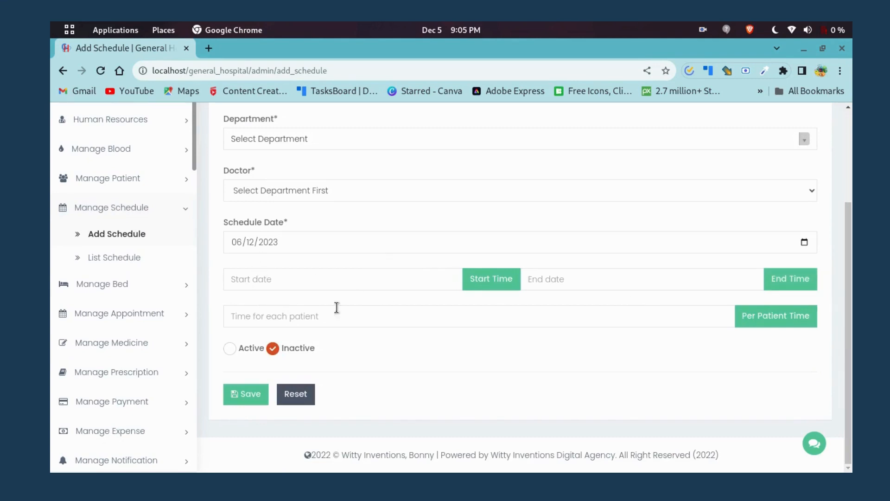
{"action": "scroll", "coordinate": [292, 261], "scroll_direction": "up", "scroll_amount": 2}
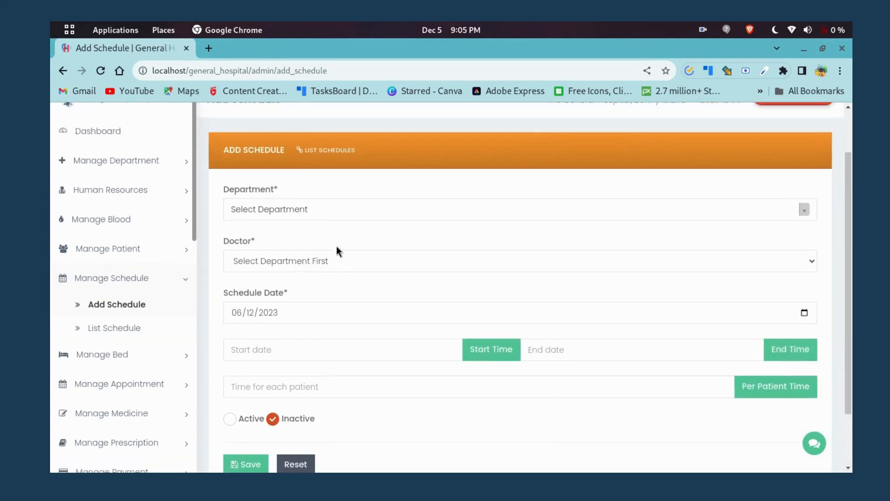
{"action": "scroll", "coordinate": [335, 245], "scroll_direction": "down", "scroll_amount": 2}
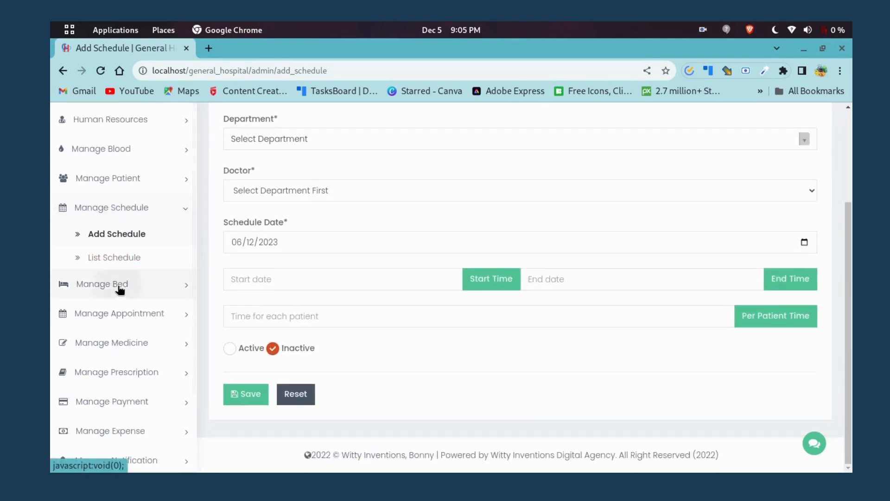
{"action": "left_click", "coordinate": [120, 282]}
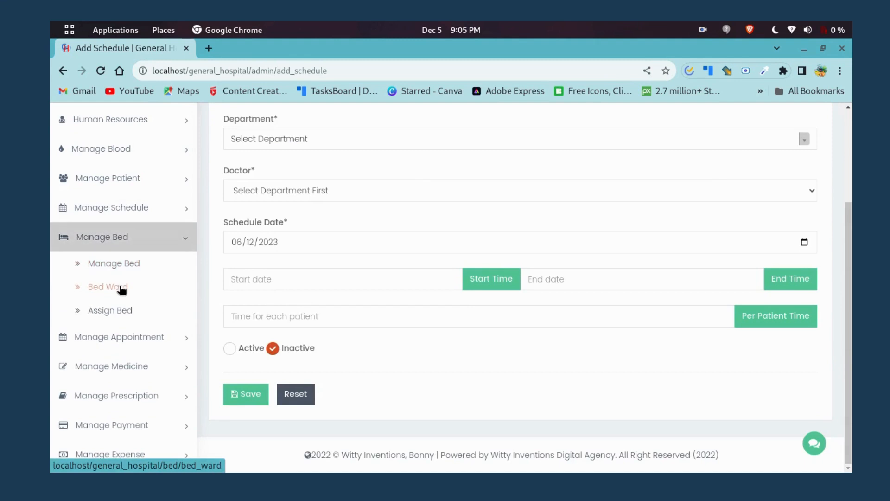
{"action": "left_click", "coordinate": [110, 314]}
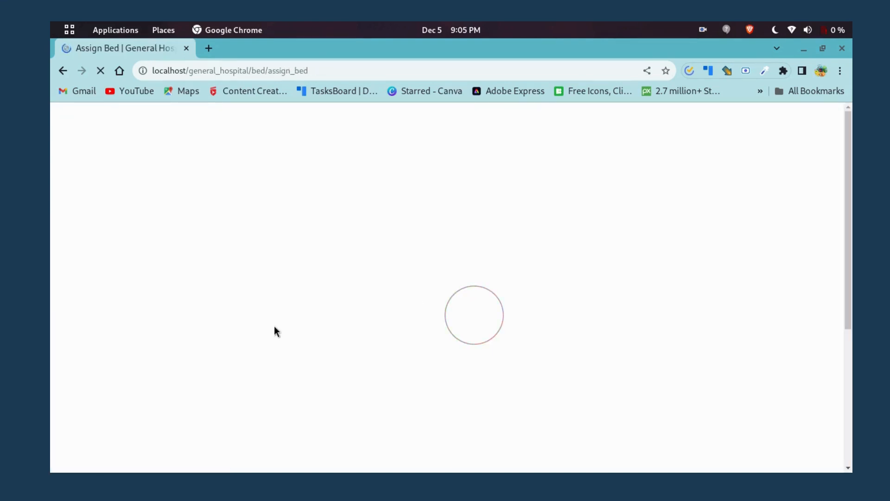
Select Physiotherapy as the department in the Assign Bed form.
{"action": "scroll", "coordinate": [328, 313], "scroll_direction": "down", "scroll_amount": 3}
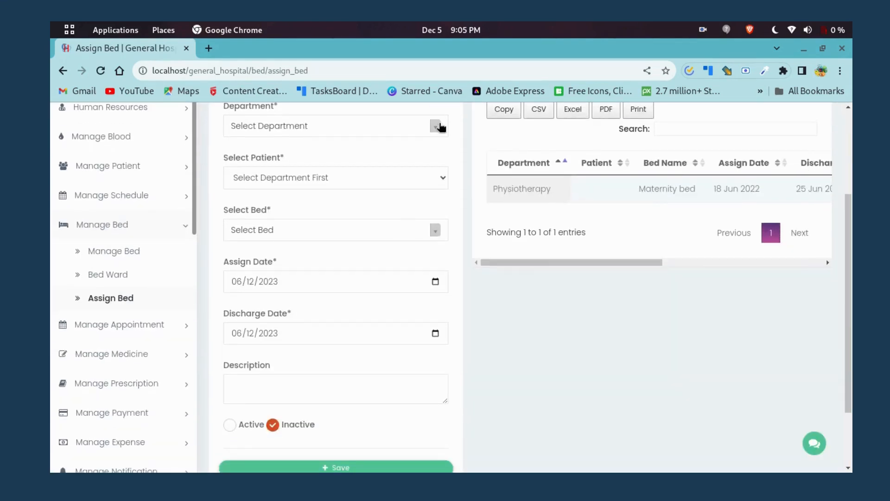
{"action": "left_click", "coordinate": [436, 129]}
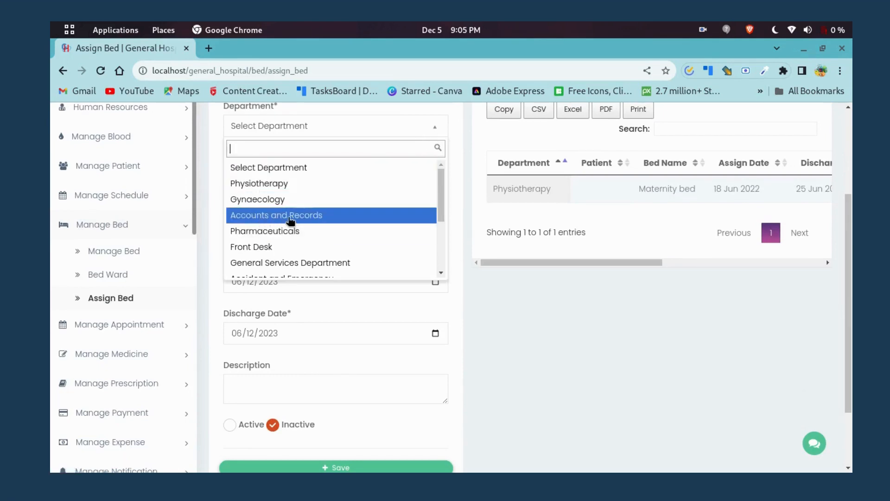
{"action": "scroll", "coordinate": [290, 244], "scroll_direction": "down", "scroll_amount": 3}
{"action": "scroll", "coordinate": [290, 241], "scroll_direction": "up", "scroll_amount": 3}
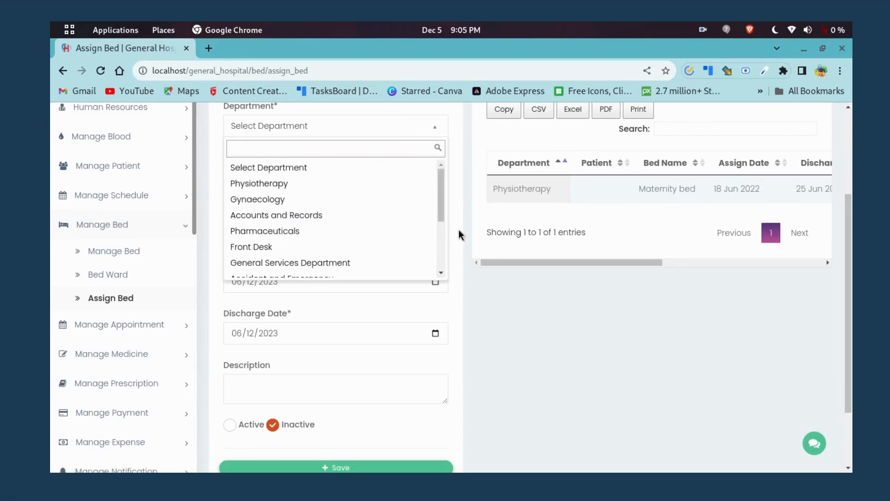
{"action": "left_click", "coordinate": [458, 230]}
{"action": "left_click", "coordinate": [361, 182]}
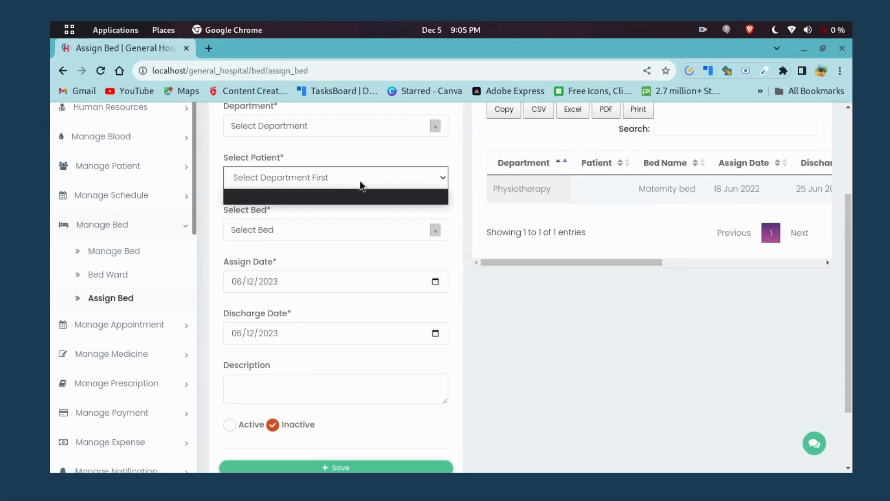
{"action": "left_click", "coordinate": [360, 180]}
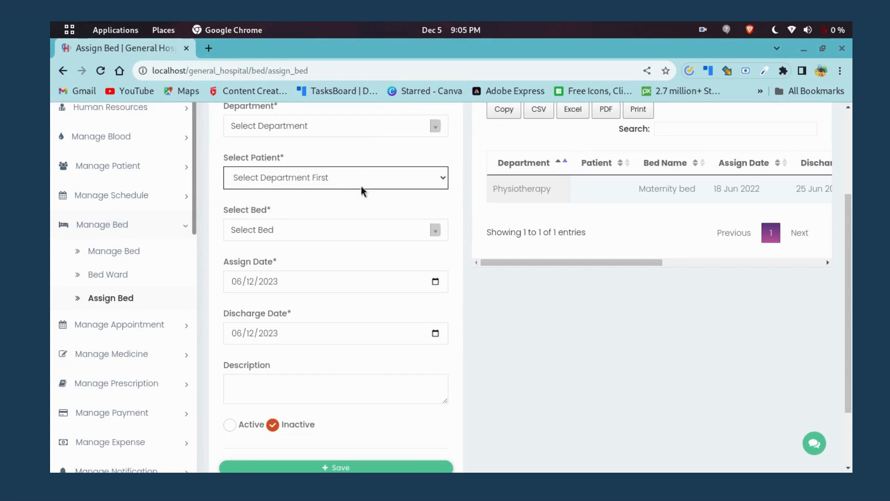
{"action": "left_click", "coordinate": [436, 126]}
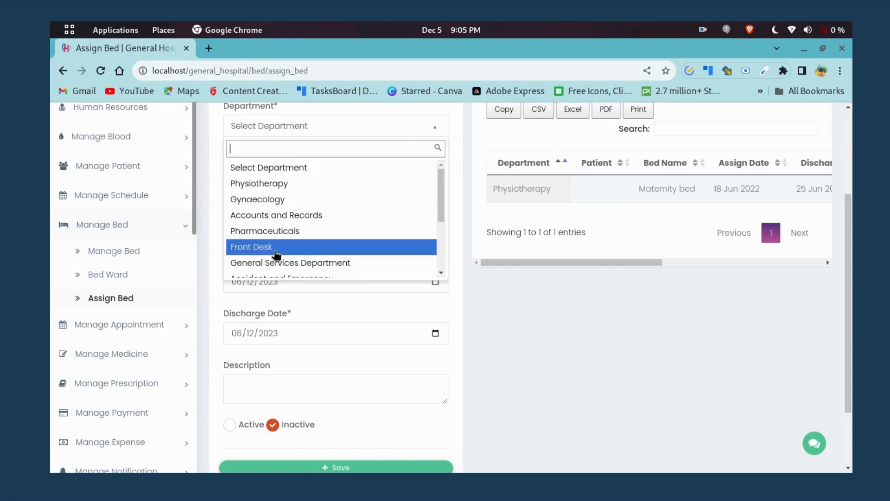
{"action": "left_click", "coordinate": [283, 184]}
Choose the second Physiotherapy patient and the Executive emergency bed.
{"action": "scroll", "coordinate": [342, 262], "scroll_direction": "up", "scroll_amount": 2}
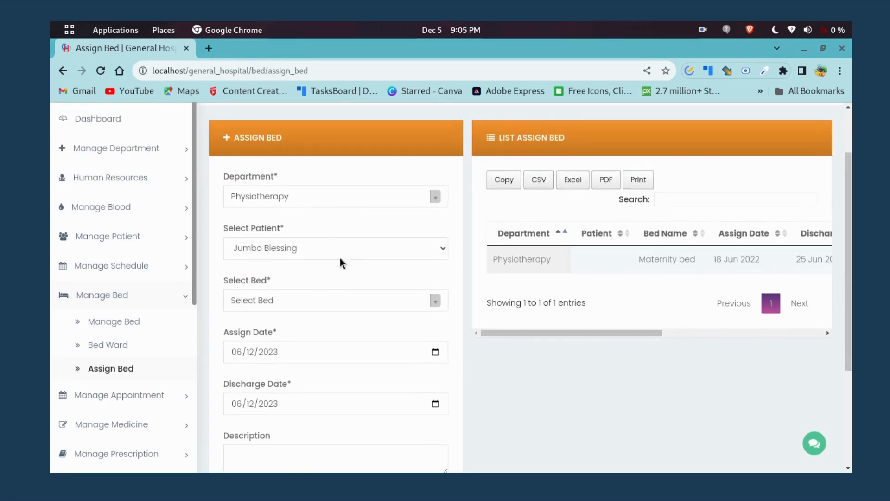
{"action": "left_click", "coordinate": [443, 248]}
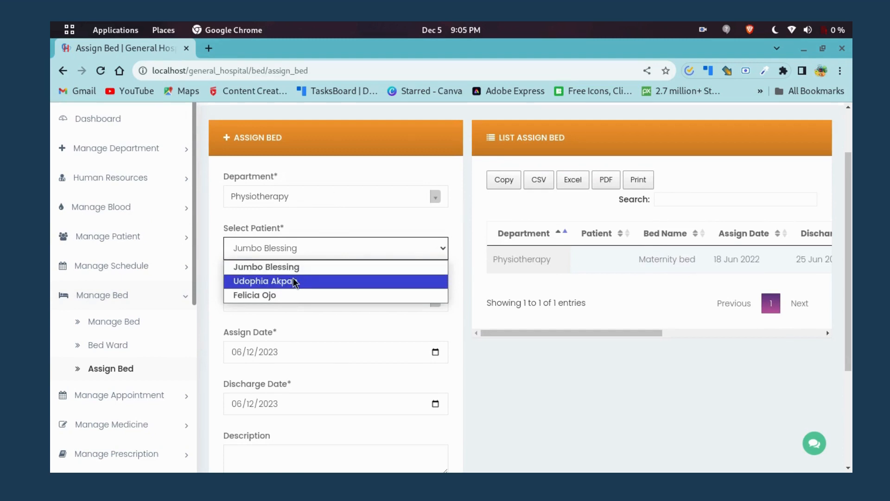
{"action": "left_click", "coordinate": [299, 280]}
{"action": "left_click", "coordinate": [435, 301]}
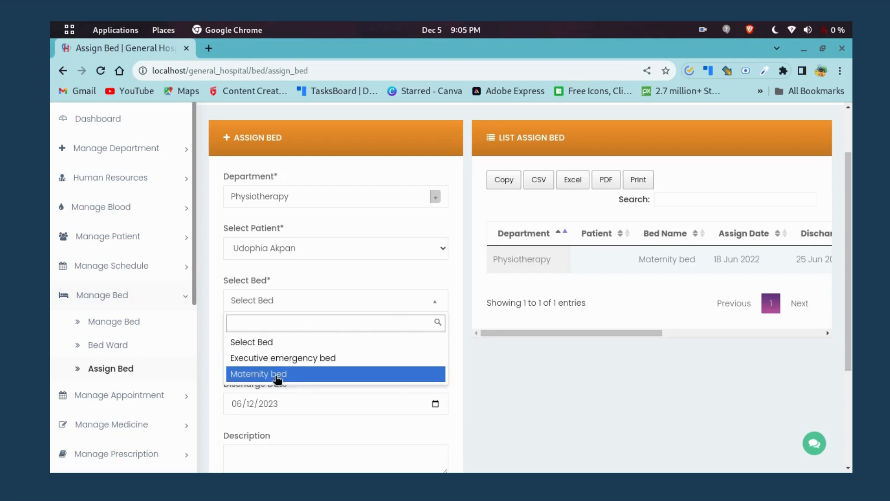
{"action": "left_click", "coordinate": [283, 359]}
Mark the bed assignment Active and save it.
{"action": "scroll", "coordinate": [298, 311], "scroll_direction": "down", "scroll_amount": 3}
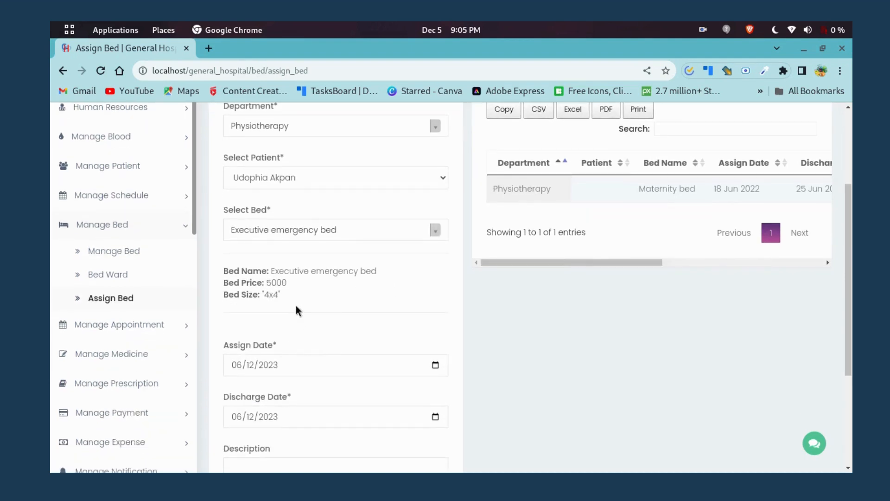
{"action": "scroll", "coordinate": [330, 303], "scroll_direction": "down", "scroll_amount": 6}
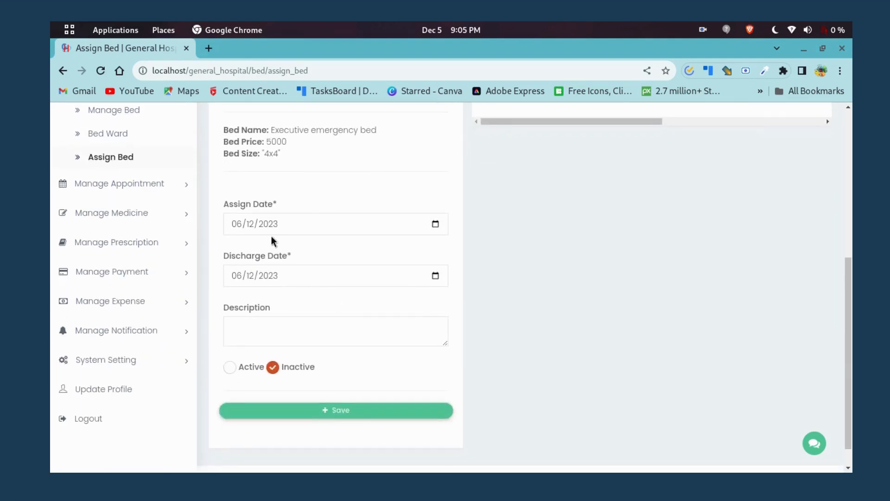
{"action": "left_click", "coordinate": [348, 225]}
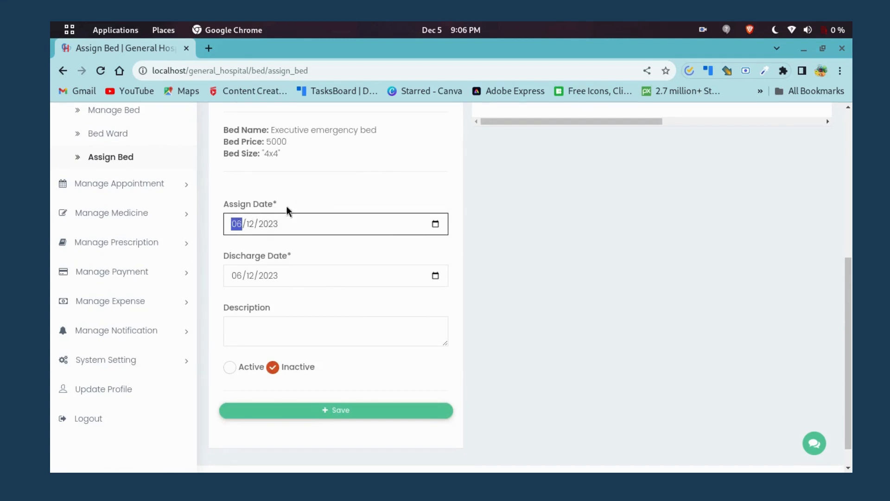
{"action": "scroll", "coordinate": [380, 295], "scroll_direction": "down", "scroll_amount": 1}
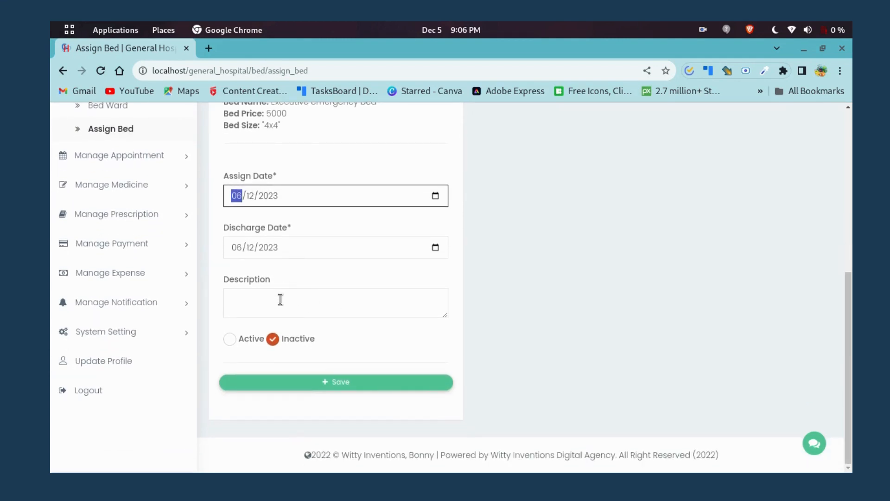
{"action": "left_click", "coordinate": [303, 308]}
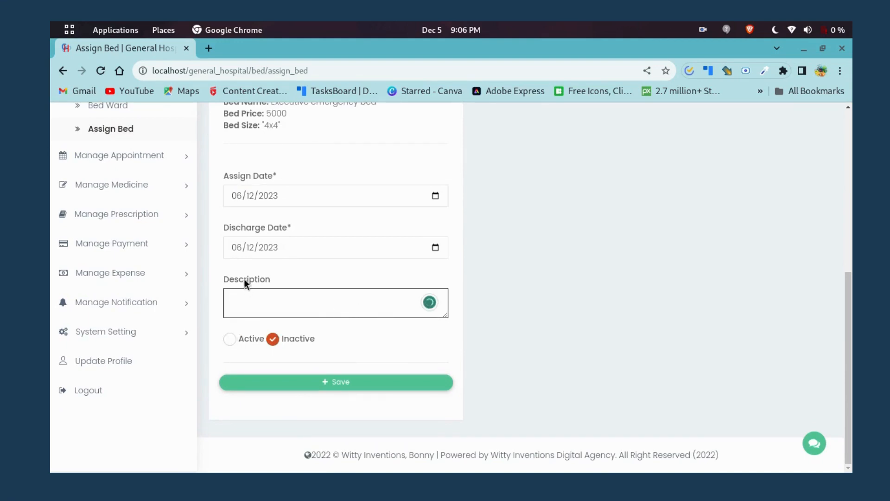
{"action": "left_click", "coordinate": [230, 338]}
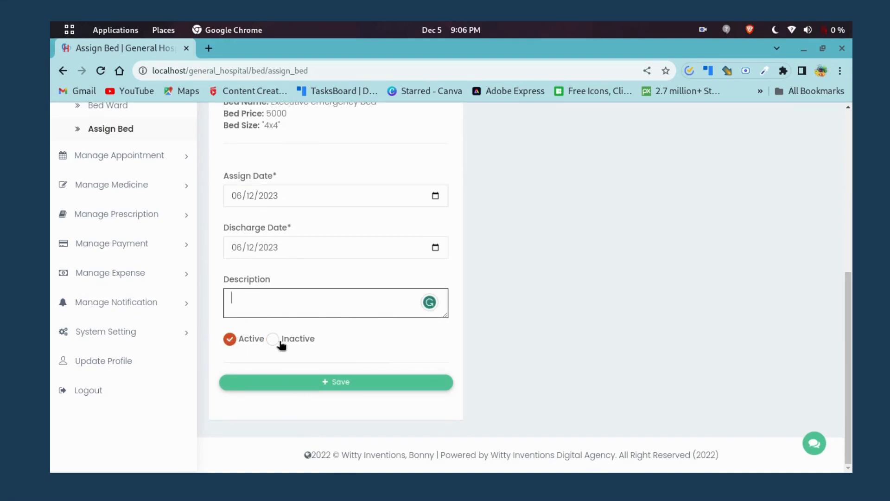
{"action": "left_click", "coordinate": [338, 383]}
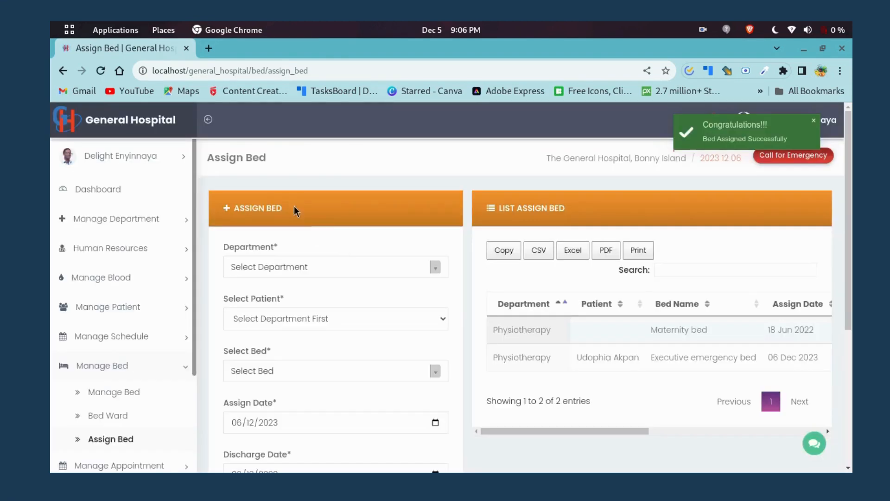
Confirm the Executive emergency bed entry dated 06 Dec 2023 is listed, then expand Manage Medicine.
{"action": "scroll", "coordinate": [506, 279], "scroll_direction": "down", "scroll_amount": 3}
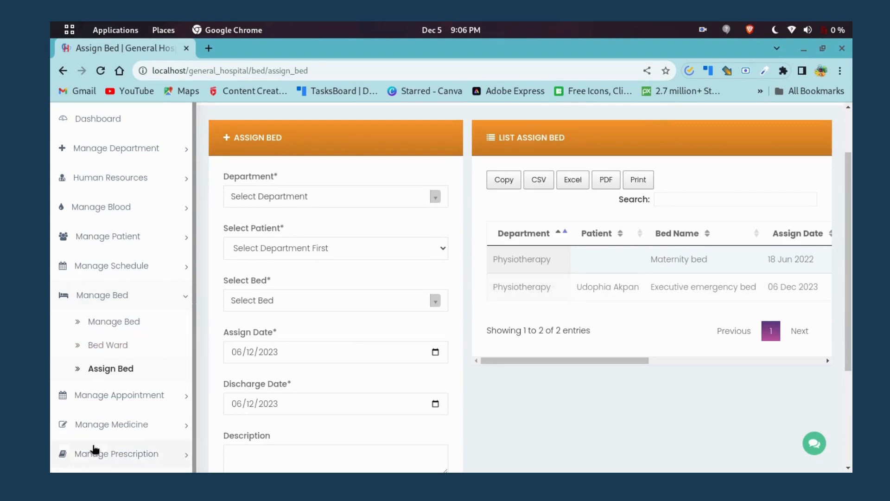
{"action": "scroll", "coordinate": [143, 377], "scroll_direction": "down", "scroll_amount": 1}
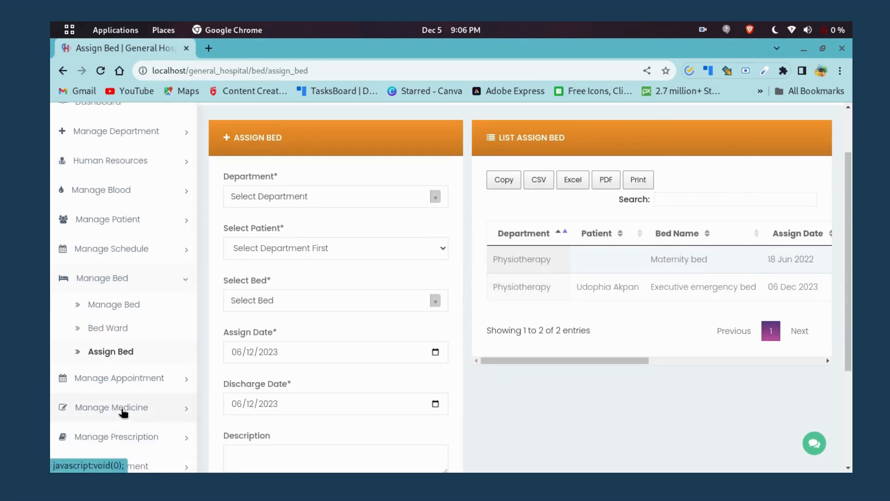
{"action": "left_click", "coordinate": [124, 406]}
{"action": "left_click", "coordinate": [125, 368]}
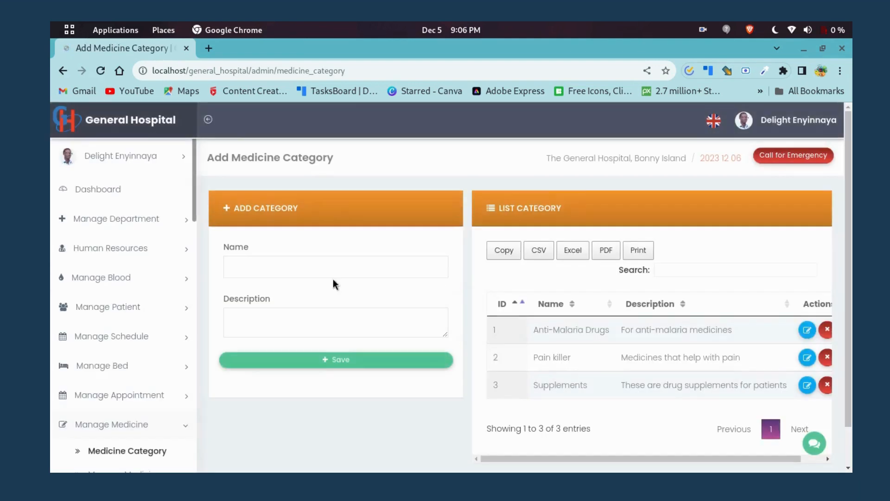
{"action": "scroll", "coordinate": [142, 218], "scroll_direction": "down", "scroll_amount": 4}
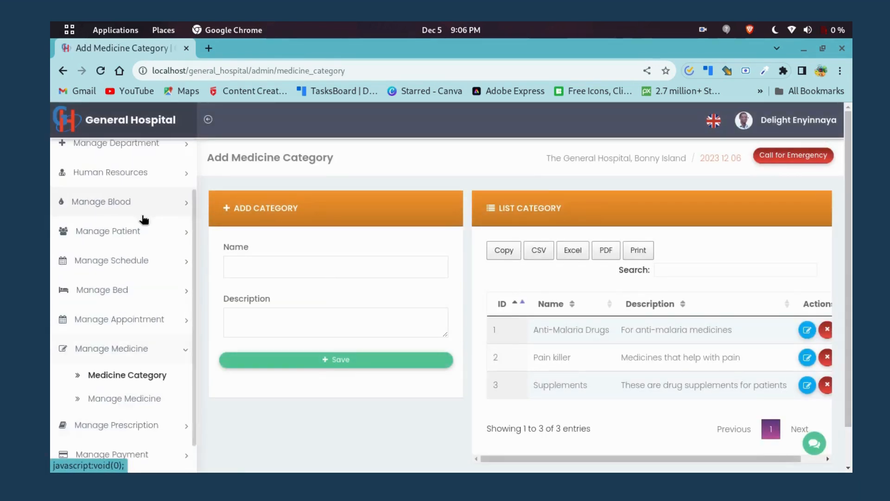
{"action": "scroll", "coordinate": [127, 374], "scroll_direction": "up", "scroll_amount": 4}
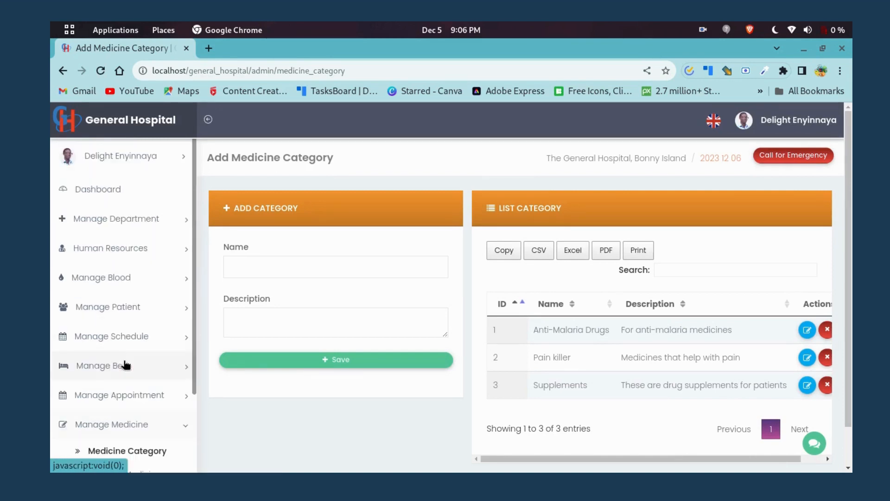
{"action": "scroll", "coordinate": [125, 342], "scroll_direction": "down", "scroll_amount": 4}
{"action": "scroll", "coordinate": [121, 334], "scroll_direction": "up", "scroll_amount": 3}
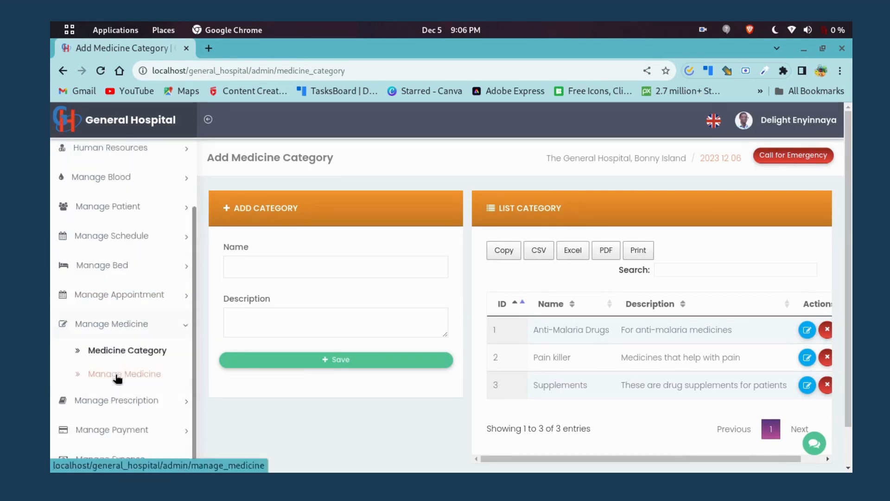
{"action": "scroll", "coordinate": [116, 359], "scroll_direction": "down", "scroll_amount": 3}
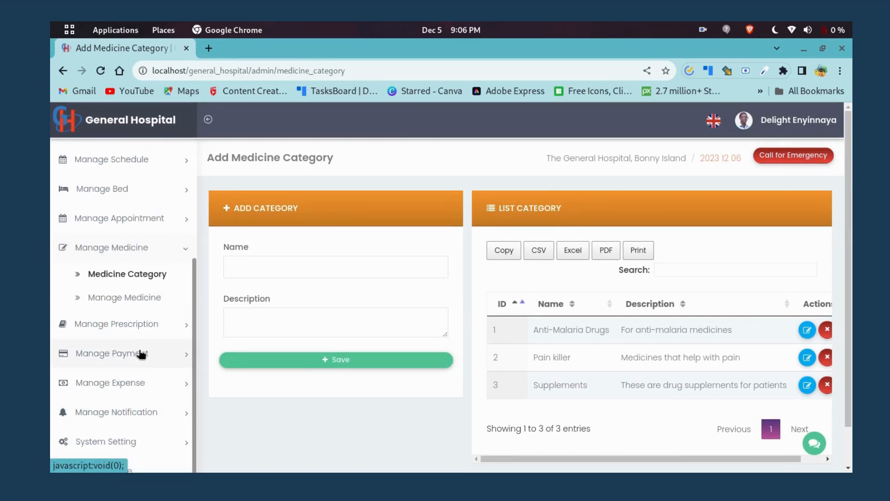
{"action": "scroll", "coordinate": [149, 258], "scroll_direction": "up", "scroll_amount": 3}
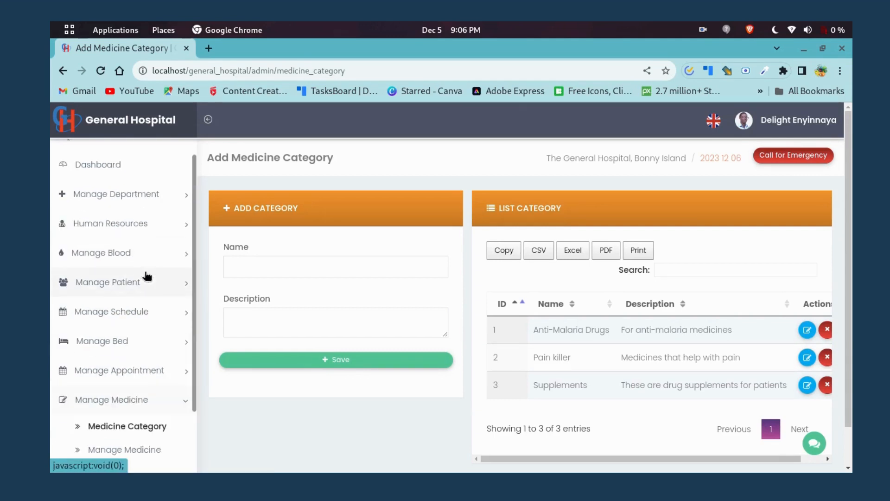
{"action": "left_click", "coordinate": [145, 228]}
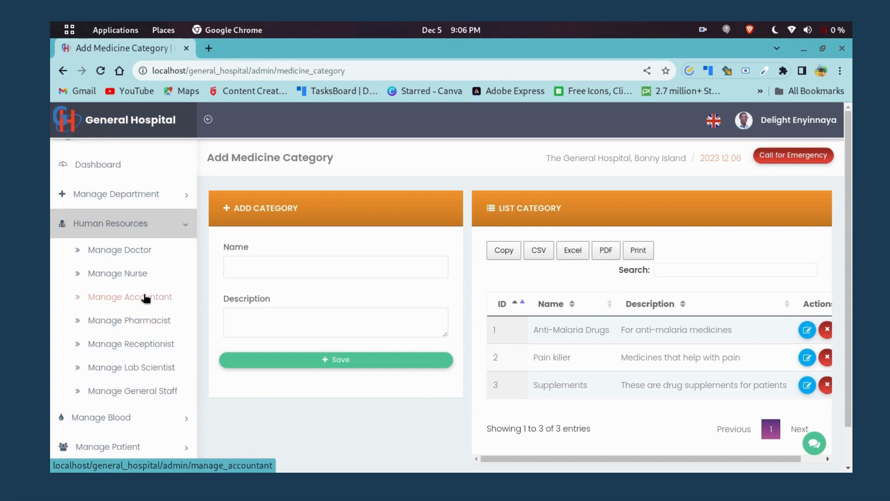
{"action": "scroll", "coordinate": [145, 299], "scroll_direction": "down", "scroll_amount": 5}
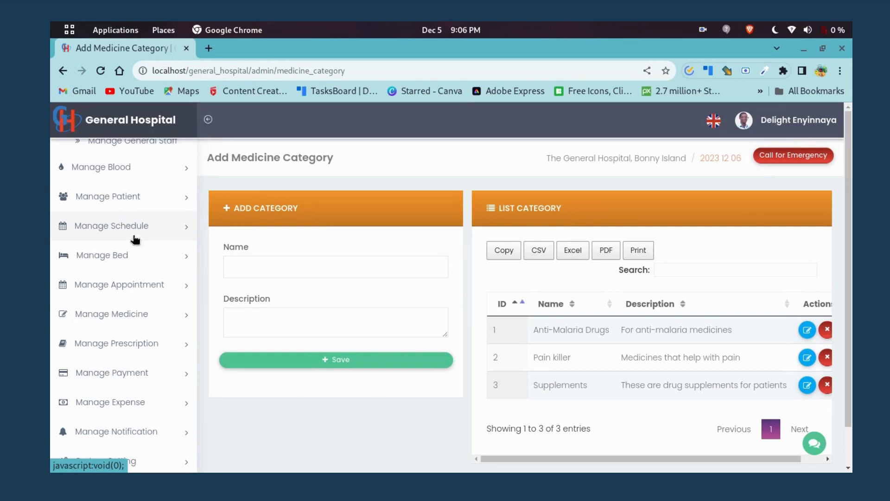
{"action": "scroll", "coordinate": [128, 311], "scroll_direction": "down", "scroll_amount": 1}
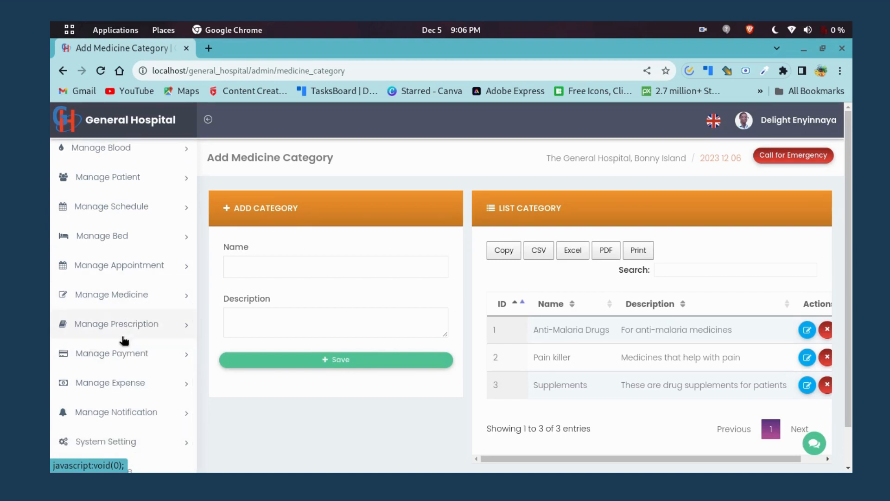
{"action": "scroll", "coordinate": [119, 338], "scroll_direction": "up", "scroll_amount": 5}
{"action": "scroll", "coordinate": [595, 391], "scroll_direction": "down", "scroll_amount": 1}
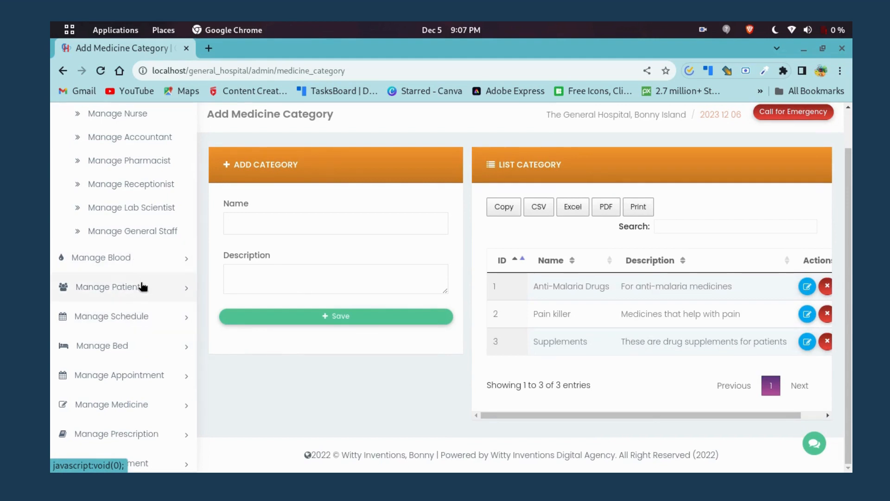
{"action": "left_click", "coordinate": [140, 259]}
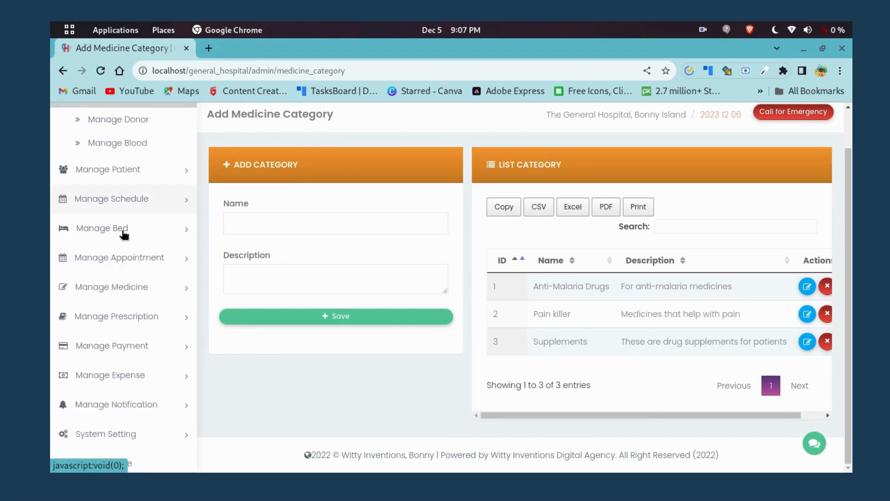
{"action": "scroll", "coordinate": [118, 251], "scroll_direction": "up", "scroll_amount": 2}
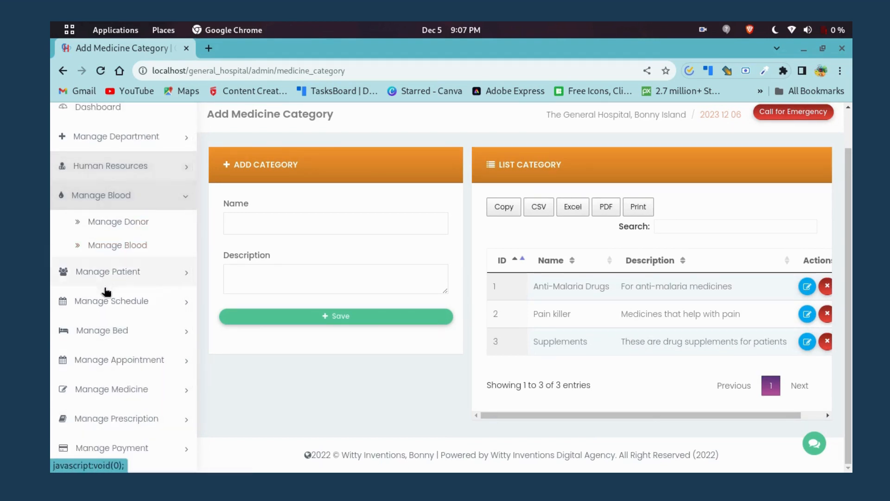
{"action": "scroll", "coordinate": [124, 358], "scroll_direction": "down", "scroll_amount": 2}
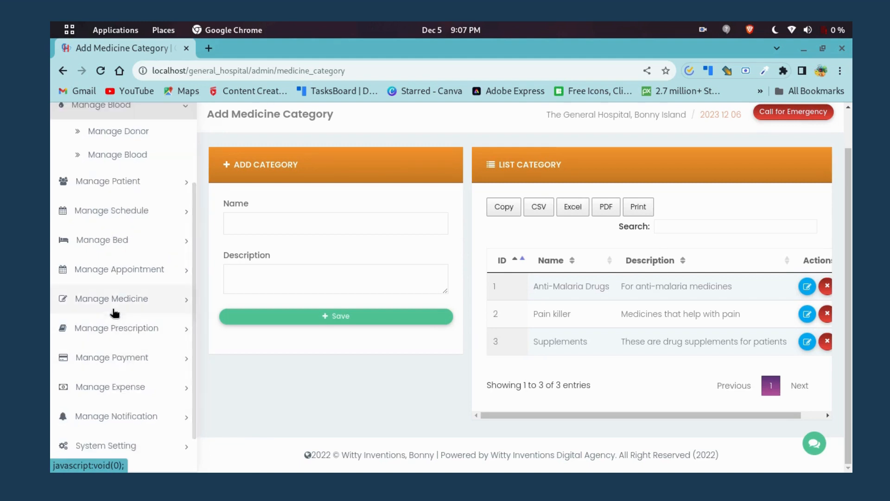
{"action": "left_click", "coordinate": [156, 328]}
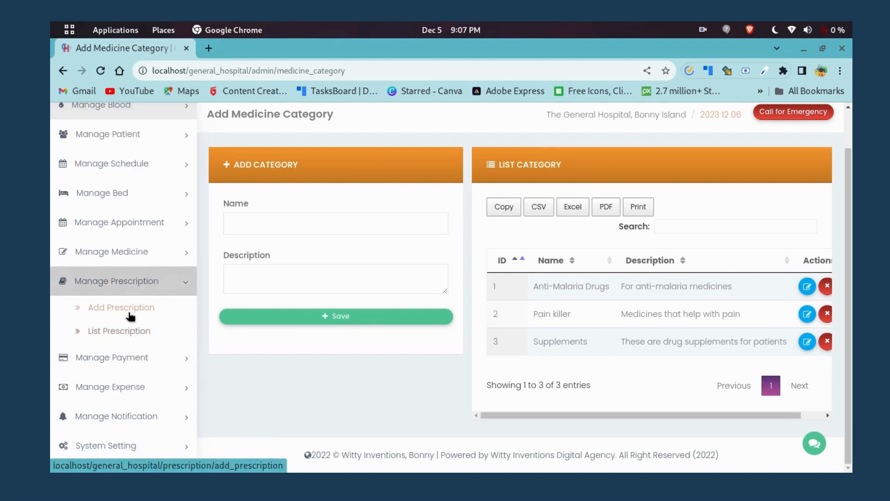
View the three New Prescription entries in List Prescription, then expand Manage Payment.
{"action": "left_click", "coordinate": [126, 331]}
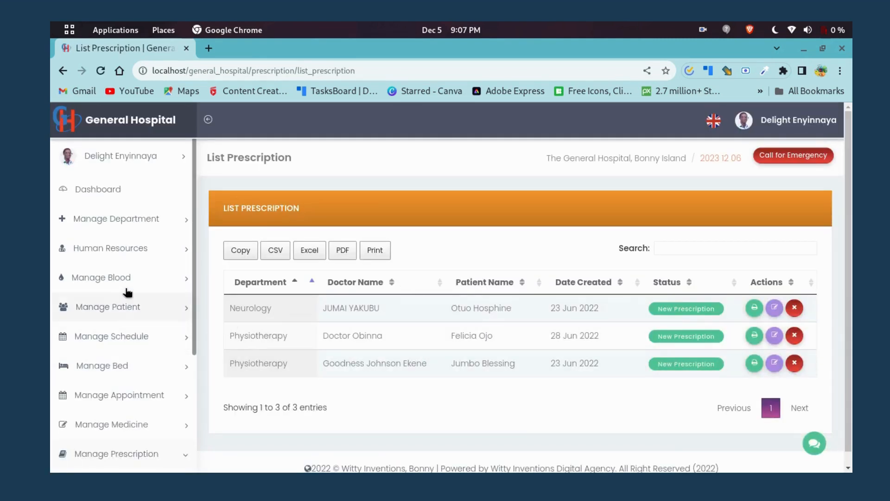
{"action": "scroll", "coordinate": [633, 315], "scroll_direction": "down", "scroll_amount": 1}
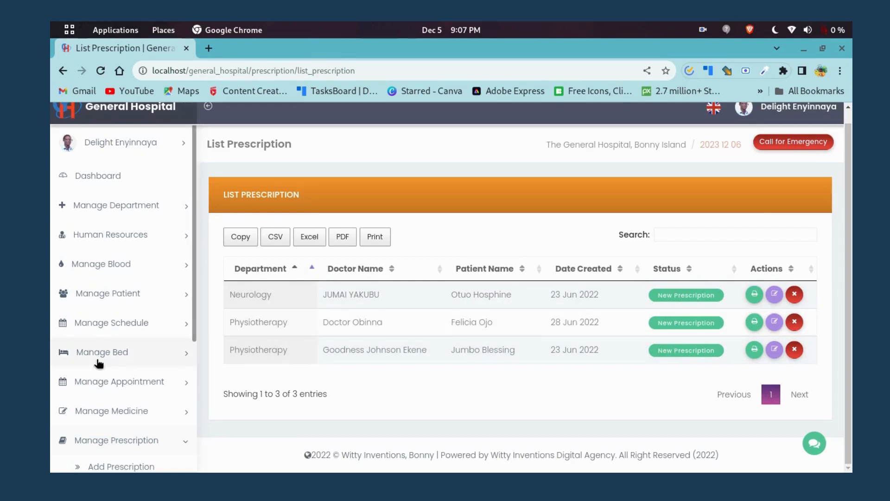
{"action": "scroll", "coordinate": [98, 363], "scroll_direction": "down", "scroll_amount": 3}
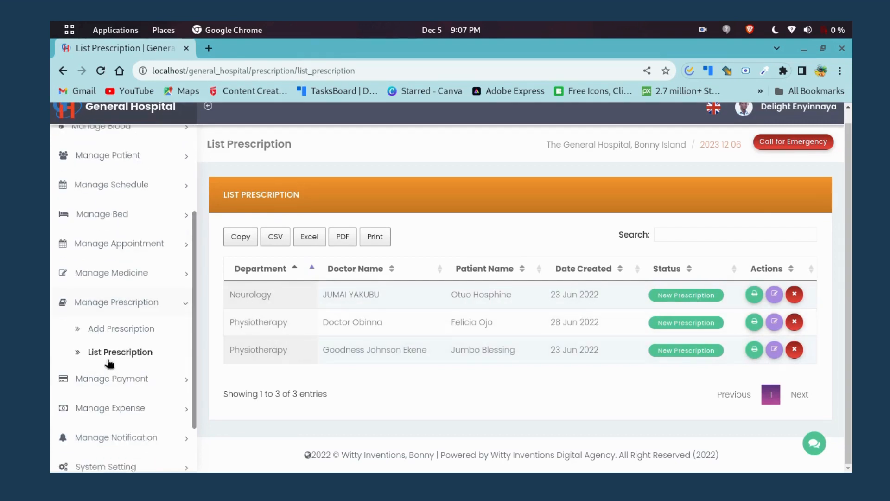
{"action": "left_click", "coordinate": [120, 382]}
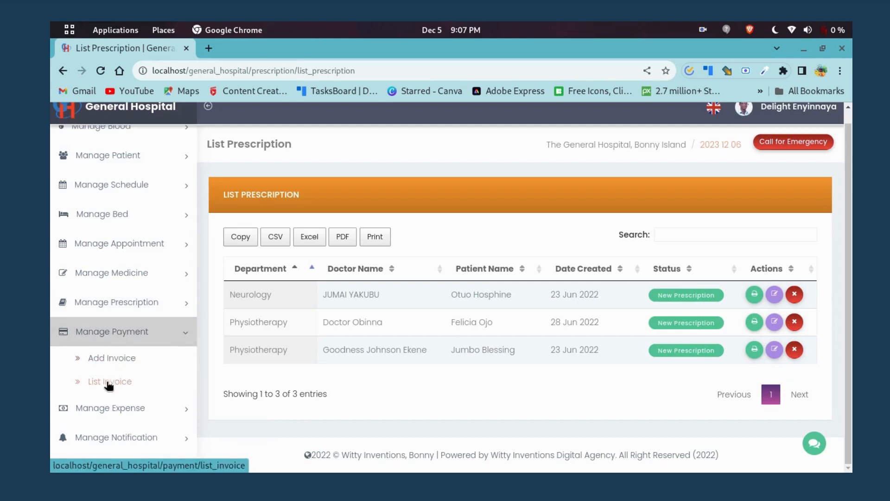
Browse the 14 invoices in List Invoice and open the unpaid 11 Nov 2023 invoice for printing.
{"action": "left_click", "coordinate": [108, 383]}
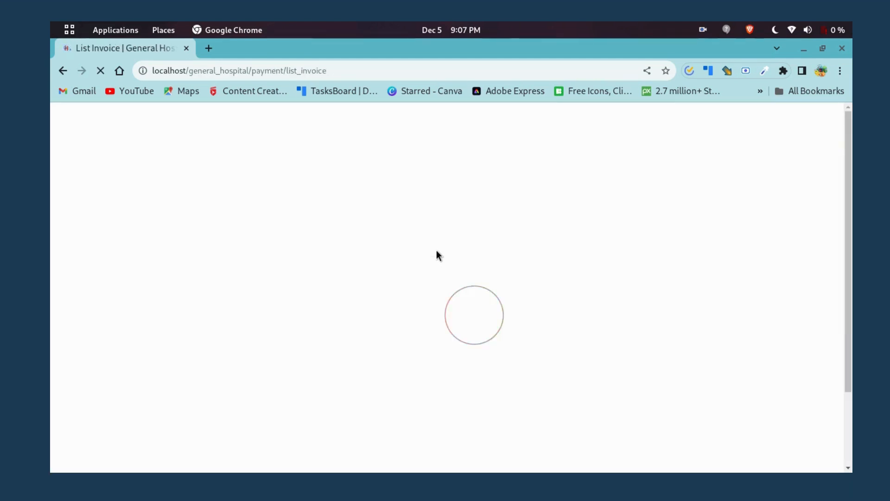
{"action": "scroll", "coordinate": [434, 321], "scroll_direction": "down", "scroll_amount": 1}
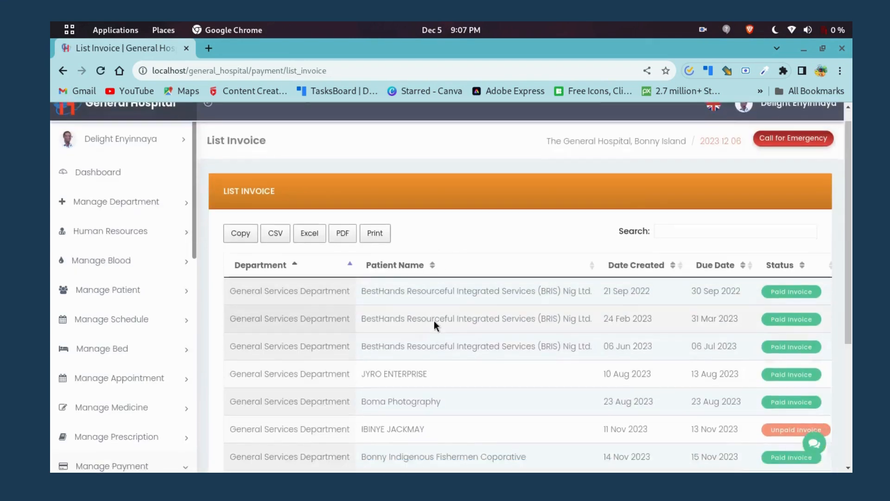
{"action": "scroll", "coordinate": [434, 321], "scroll_direction": "down", "scroll_amount": 1}
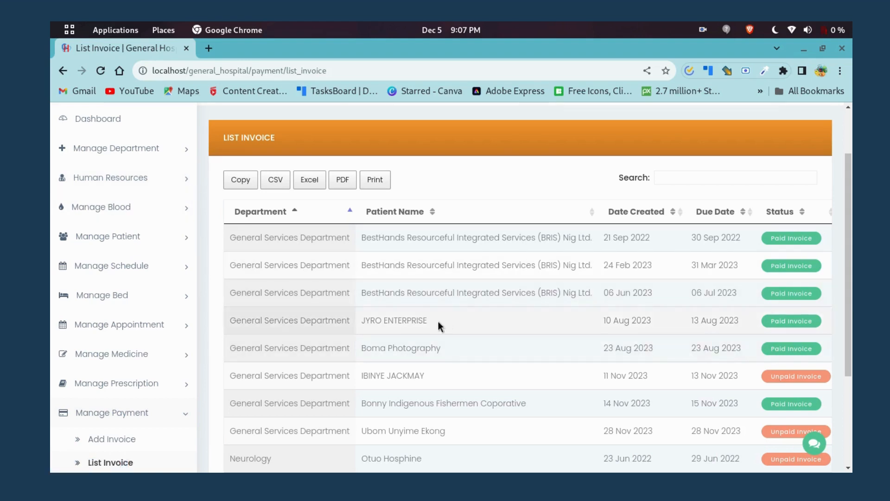
{"action": "scroll", "coordinate": [758, 271], "scroll_direction": "down", "scroll_amount": 2}
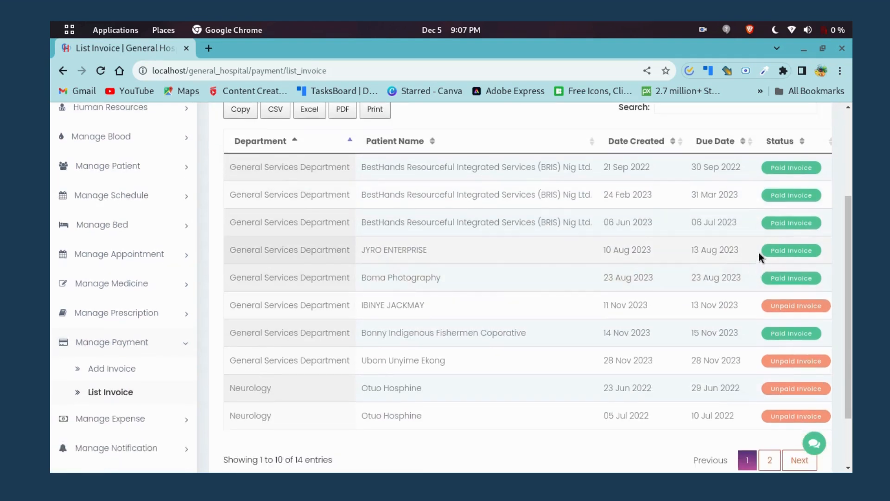
{"action": "scroll", "coordinate": [788, 199], "scroll_direction": "down", "scroll_amount": 2}
{"action": "scroll", "coordinate": [775, 135], "scroll_direction": "up", "scroll_amount": 2}
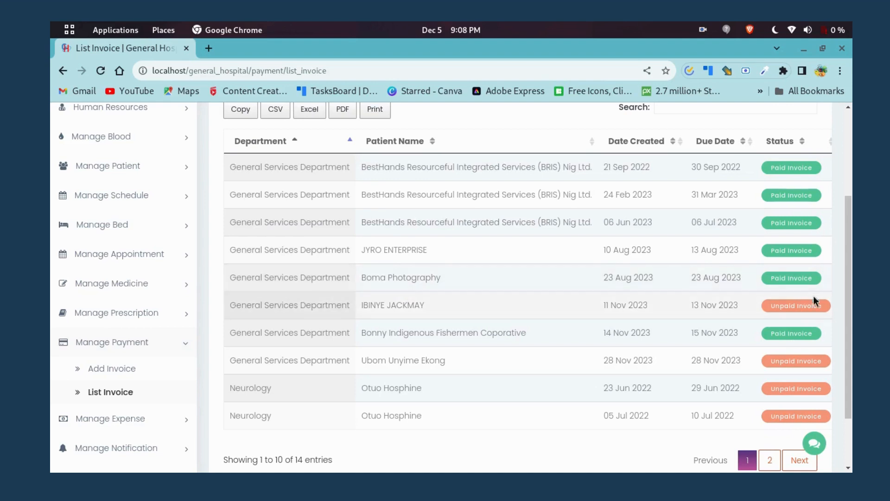
{"action": "scroll", "coordinate": [685, 405], "scroll_direction": "down", "scroll_amount": 2}
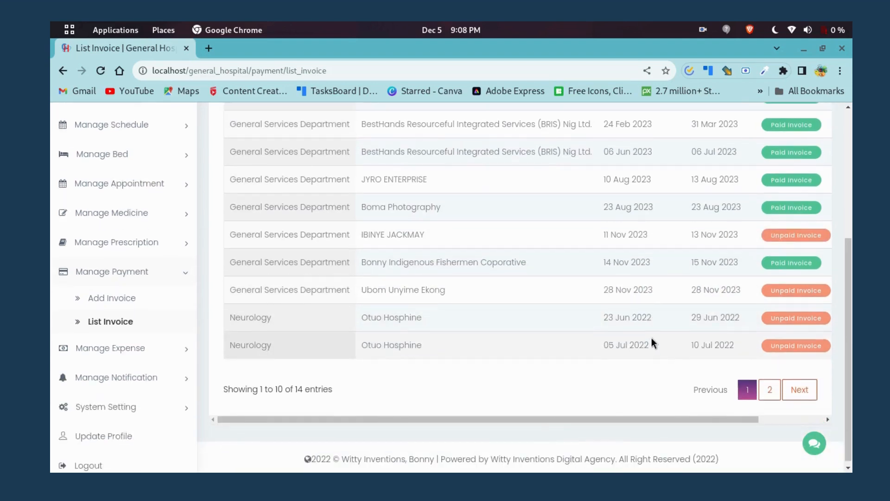
{"action": "left_click_drag", "start_coordinate": [552, 421], "coordinate": [617, 420]}
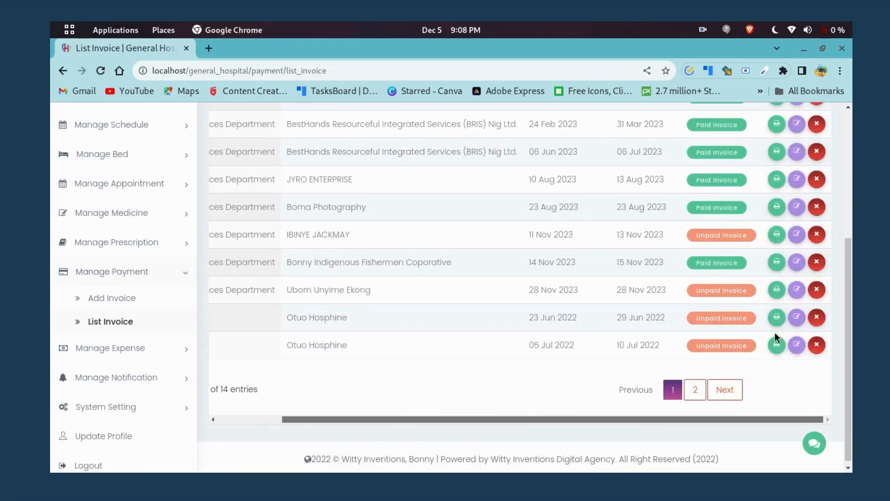
{"action": "left_click", "coordinate": [778, 236]}
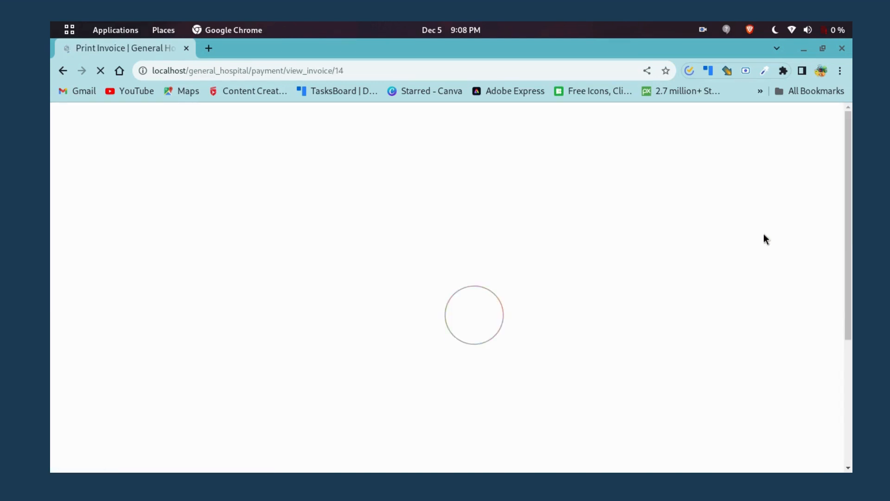
Preview the unpaid NGN 40000 invoice's printout, cancel printing, and return to List Invoice.
{"action": "scroll", "coordinate": [580, 285], "scroll_direction": "down", "scroll_amount": 5}
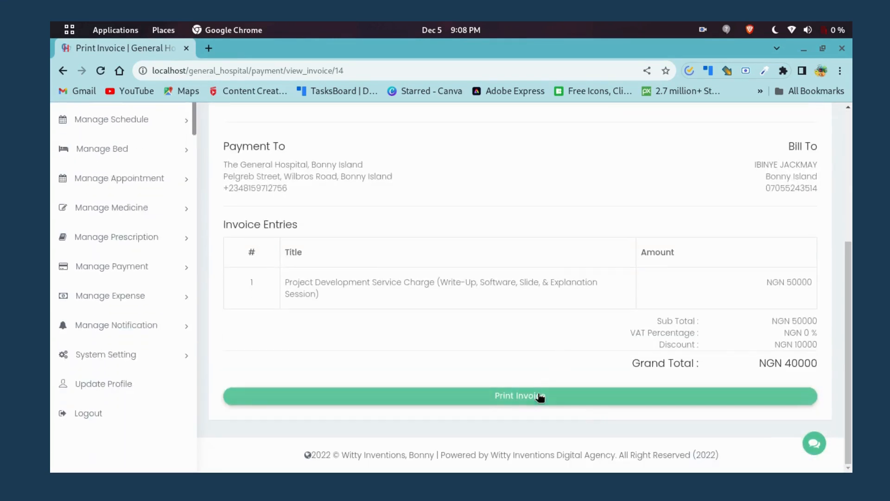
{"action": "left_click", "coordinate": [537, 400]}
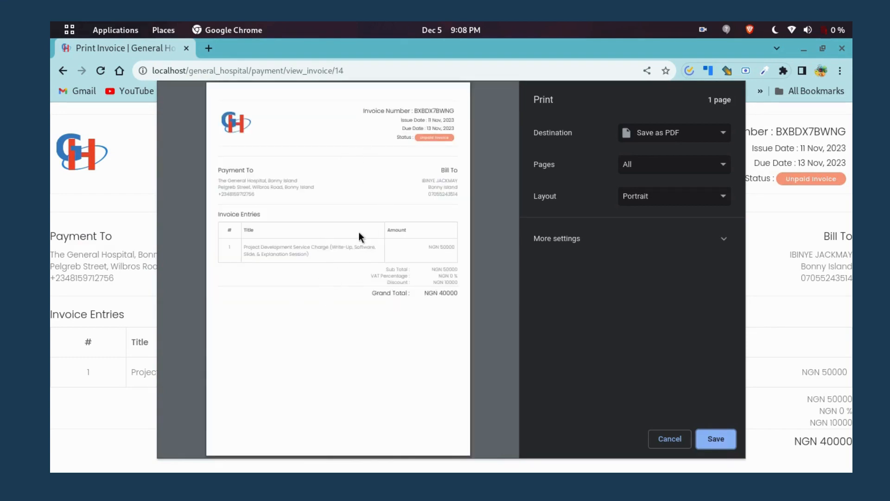
{"action": "left_click", "coordinate": [668, 440]}
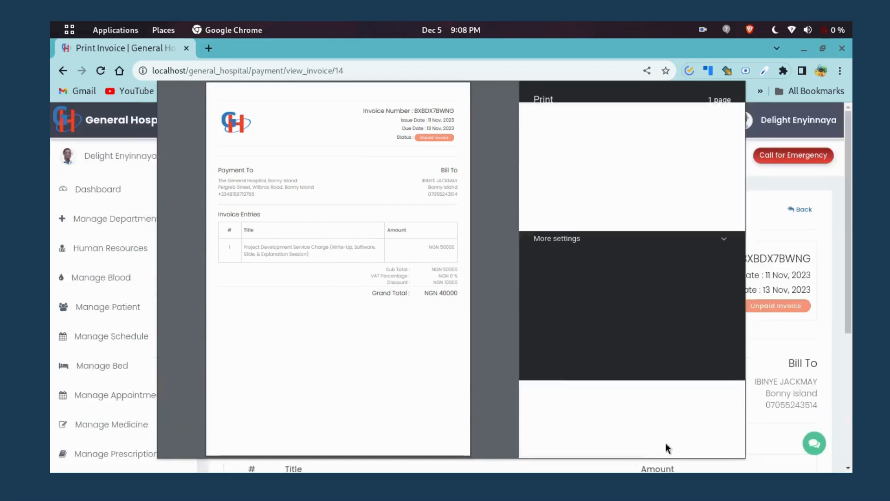
{"action": "scroll", "coordinate": [633, 269], "scroll_direction": "down", "scroll_amount": 5}
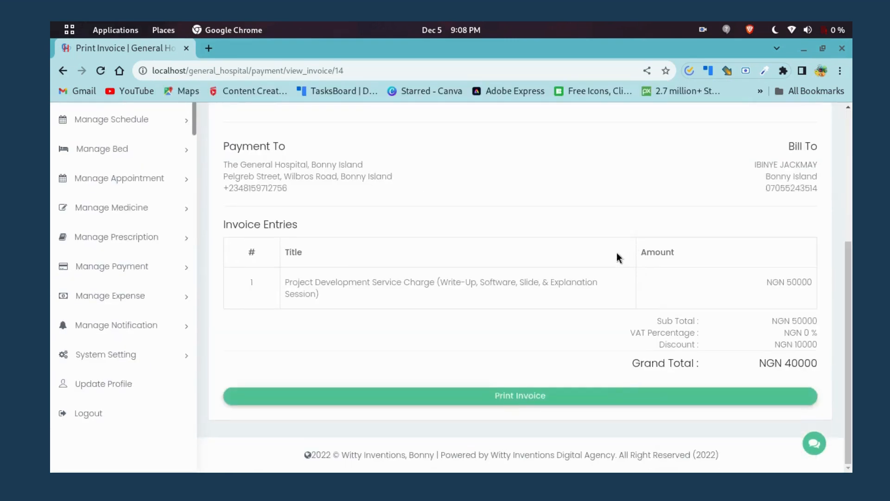
{"action": "scroll", "coordinate": [617, 250], "scroll_direction": "up", "scroll_amount": 5}
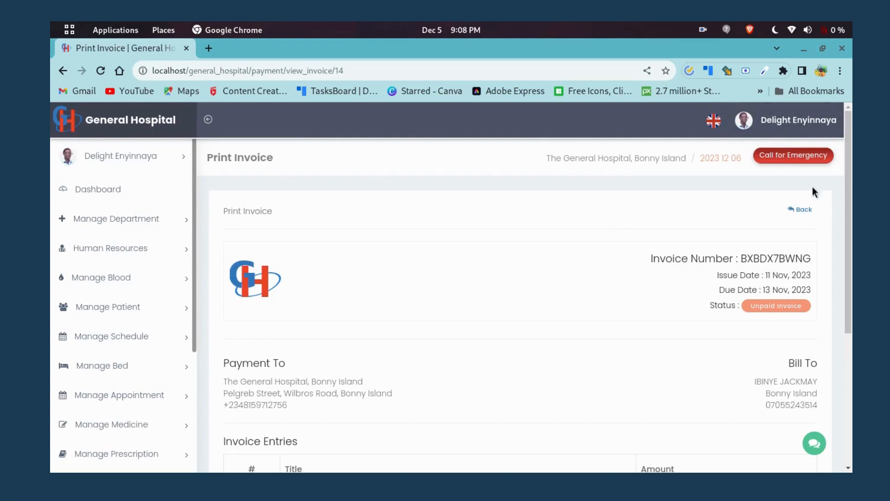
{"action": "left_click", "coordinate": [794, 210]}
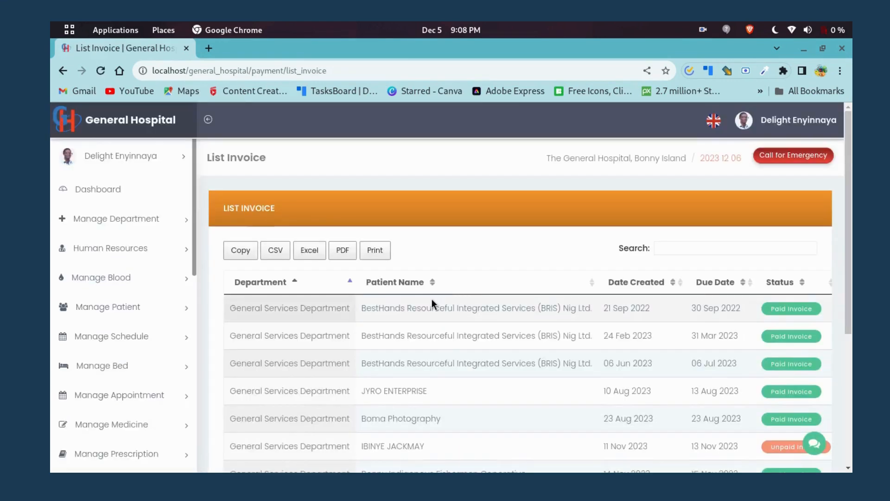
Open the Add Invoice form under Manage Payment in the sidebar.
{"action": "scroll", "coordinate": [457, 301], "scroll_direction": "down", "scroll_amount": 3}
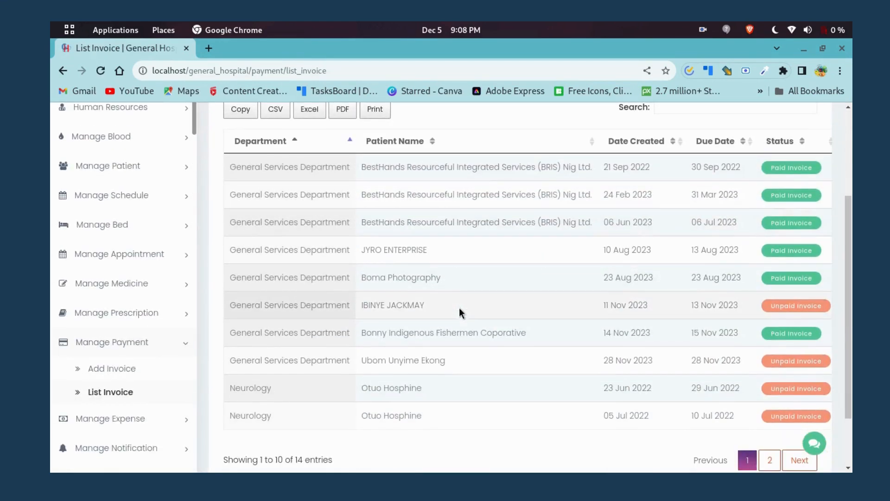
{"action": "scroll", "coordinate": [489, 401], "scroll_direction": "down", "scroll_amount": 2}
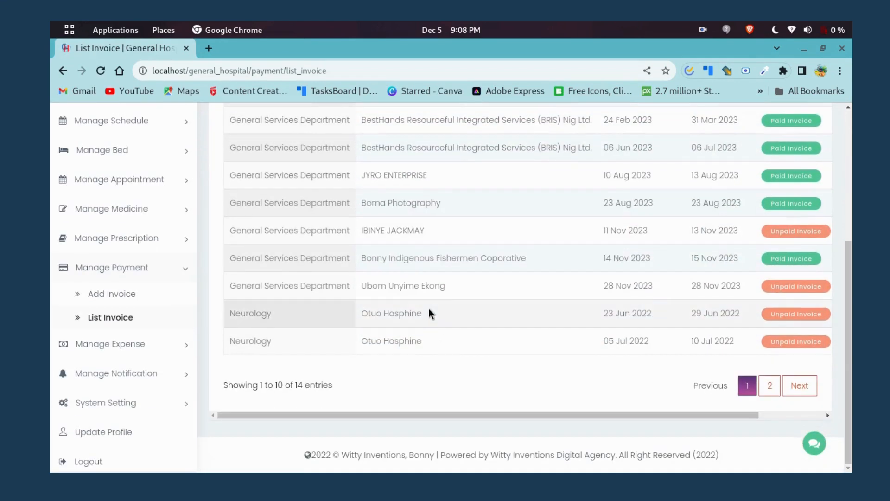
{"action": "left_click", "coordinate": [106, 293]}
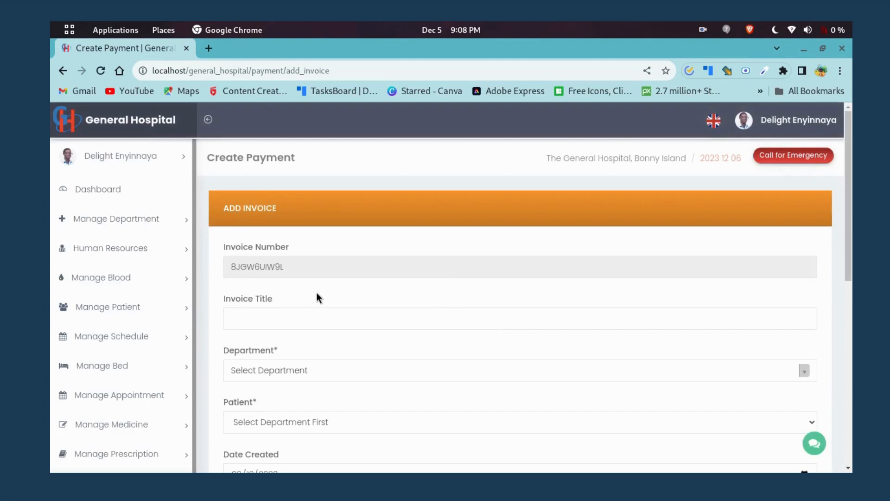
Set the invoice's department to General Services Department, keeping the current patient.
{"action": "scroll", "coordinate": [257, 308], "scroll_direction": "down", "scroll_amount": 3}
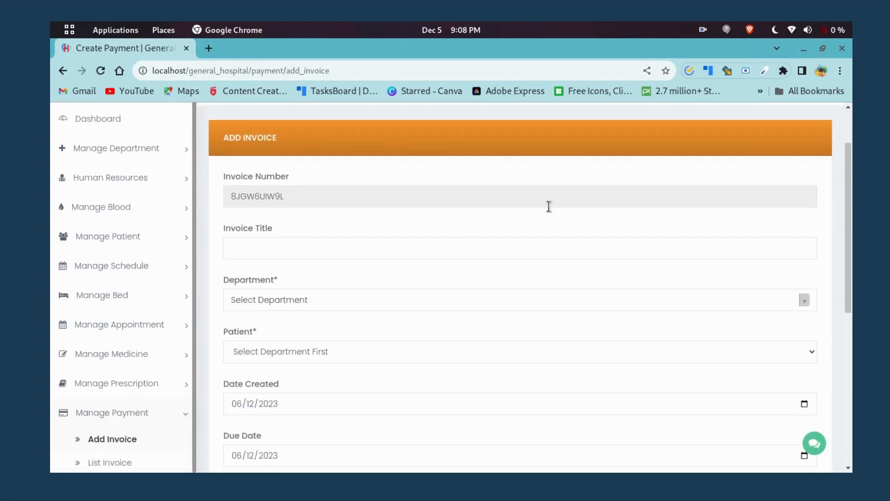
{"action": "left_click", "coordinate": [285, 255]}
{"action": "left_click", "coordinate": [351, 302]}
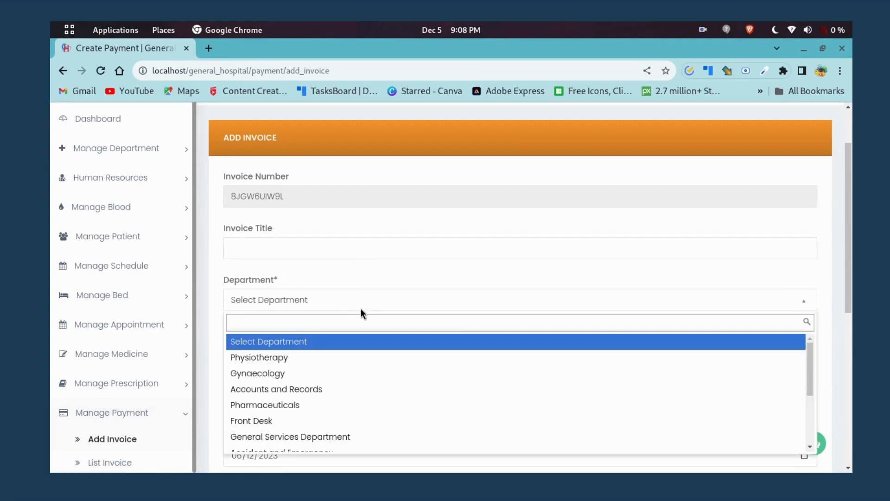
{"action": "left_click", "coordinate": [295, 437]}
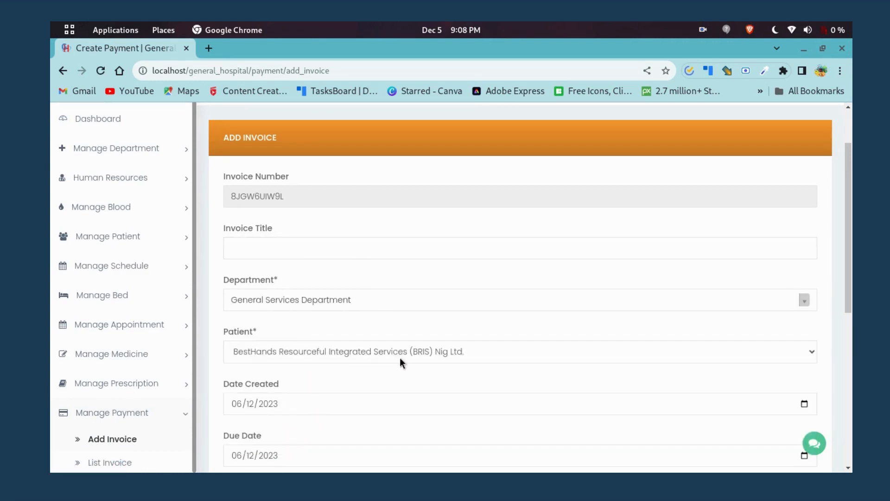
{"action": "left_click", "coordinate": [479, 352]}
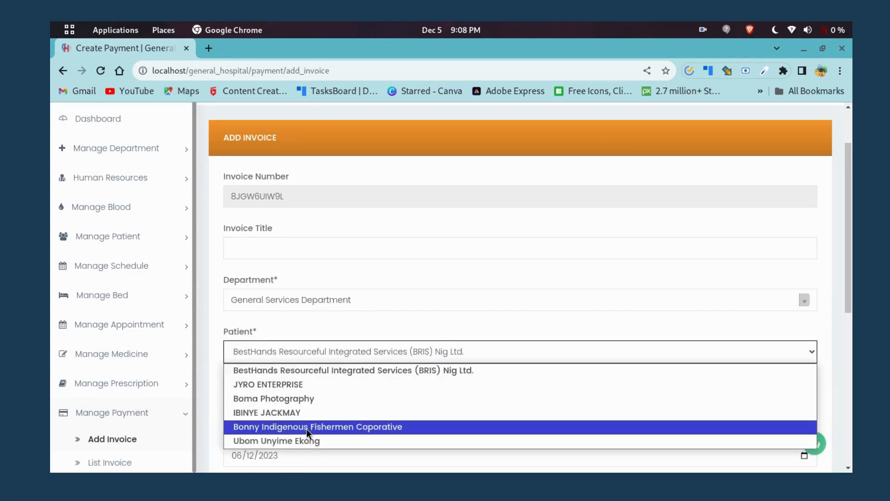
{"action": "left_click", "coordinate": [524, 351]}
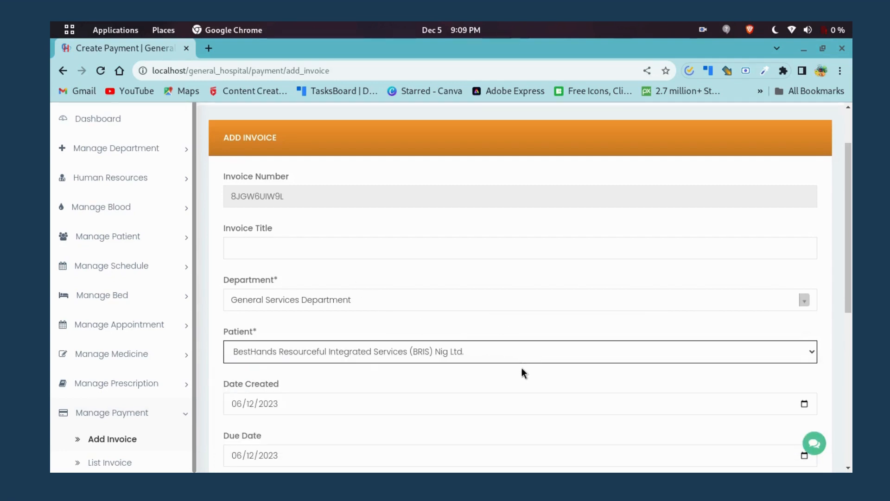
Leave the invoice unsubmitted and go to Manage Expense > Add Expense.
{"action": "scroll", "coordinate": [510, 367], "scroll_direction": "down", "scroll_amount": 3}
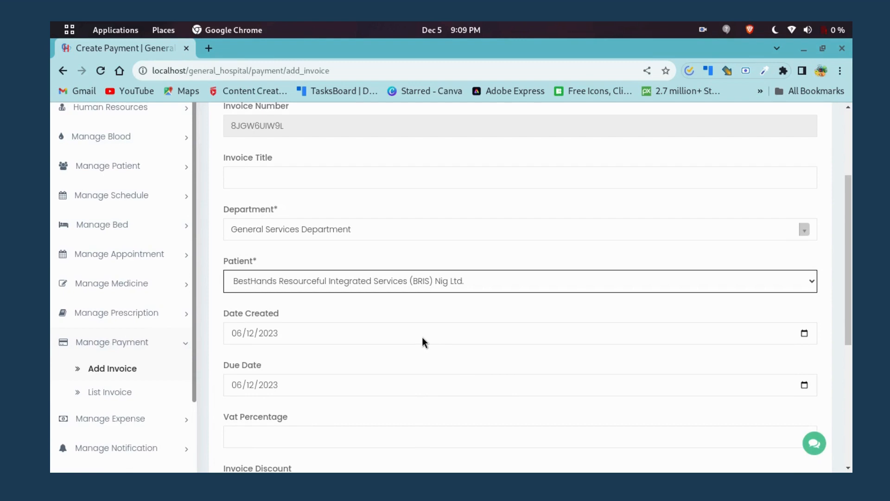
{"action": "scroll", "coordinate": [419, 339], "scroll_direction": "down", "scroll_amount": 5}
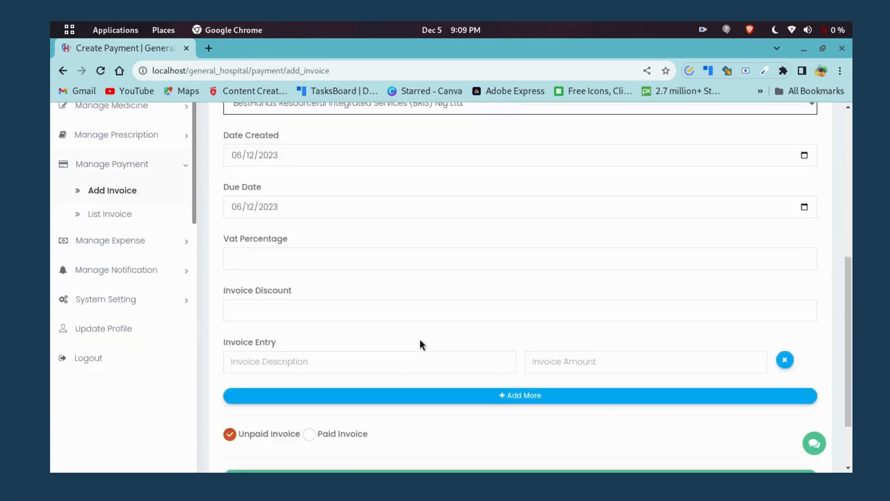
{"action": "scroll", "coordinate": [390, 324], "scroll_direction": "up", "scroll_amount": 4}
{"action": "scroll", "coordinate": [325, 320], "scroll_direction": "down", "scroll_amount": 3}
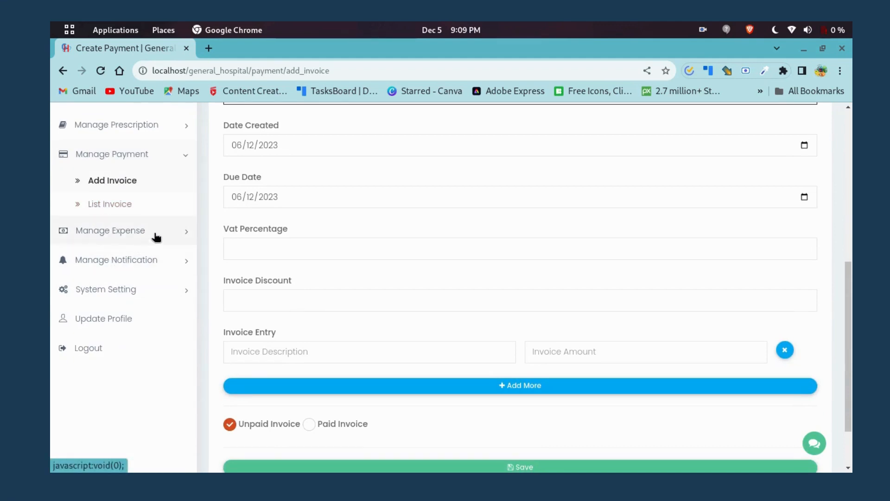
{"action": "left_click", "coordinate": [158, 236]}
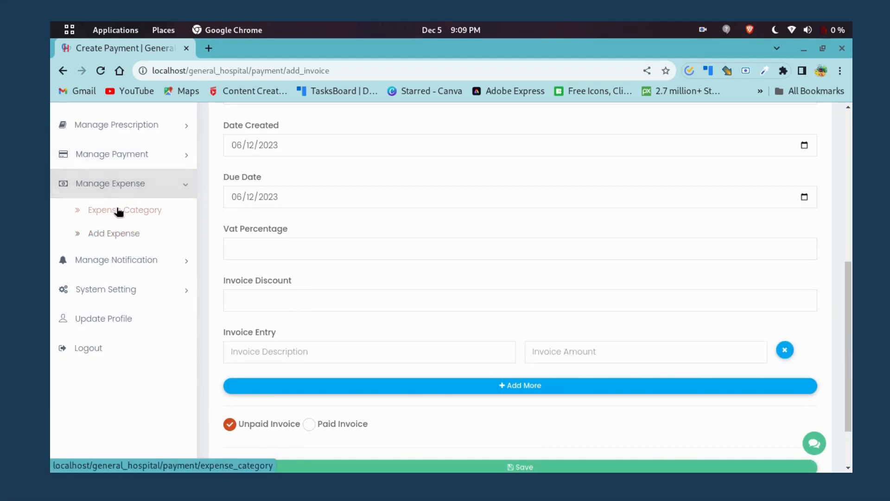
{"action": "left_click", "coordinate": [123, 235]}
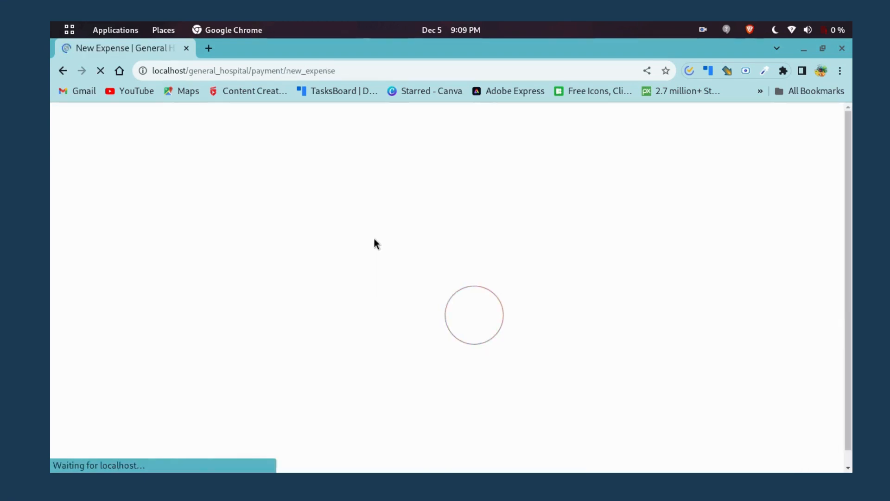
Review the Delivery Transportation NGN 25000 expense listing, then expand Manage Notification.
{"action": "scroll", "coordinate": [329, 266], "scroll_direction": "down", "scroll_amount": 1}
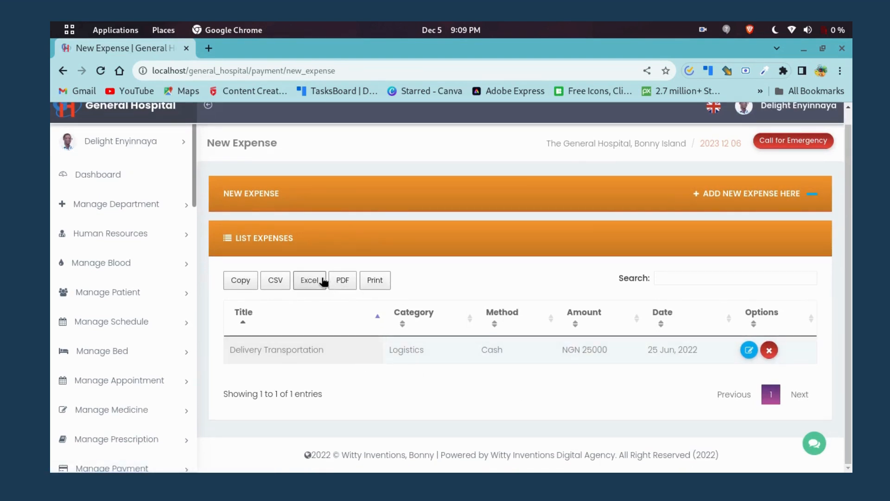
{"action": "scroll", "coordinate": [192, 361], "scroll_direction": "down", "scroll_amount": 3}
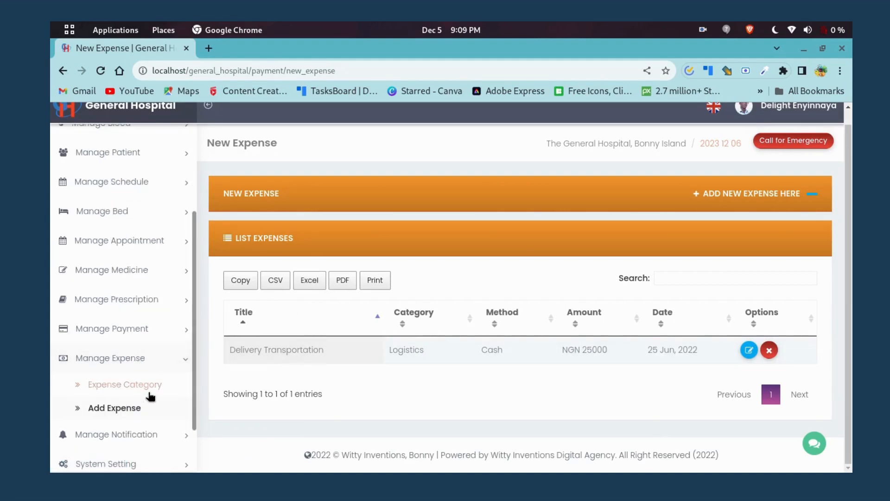
{"action": "scroll", "coordinate": [147, 369], "scroll_direction": "down", "scroll_amount": 2}
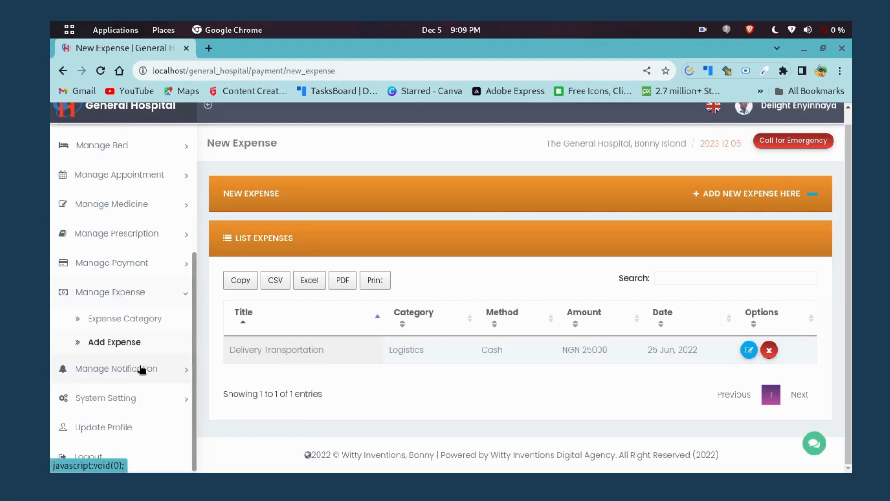
{"action": "left_click", "coordinate": [141, 374]}
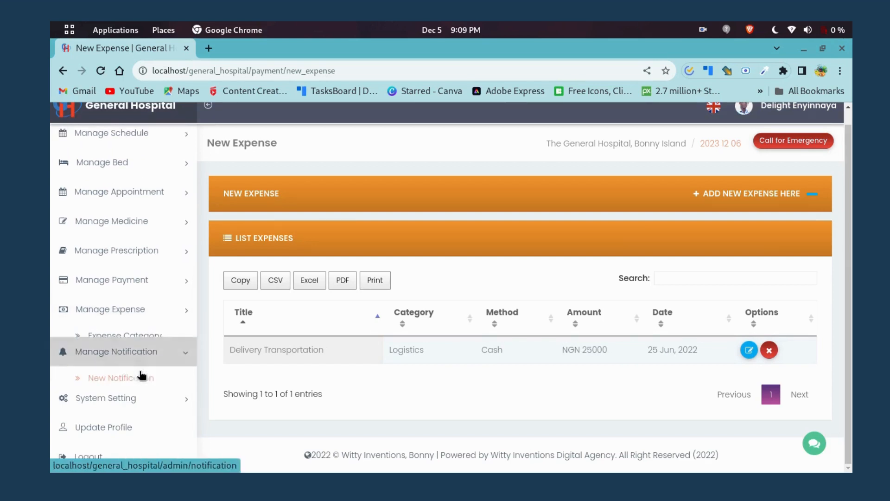
Open the Add Event page showing the General Doctors Meeting, then go to General Setting.
{"action": "left_click", "coordinate": [139, 372]}
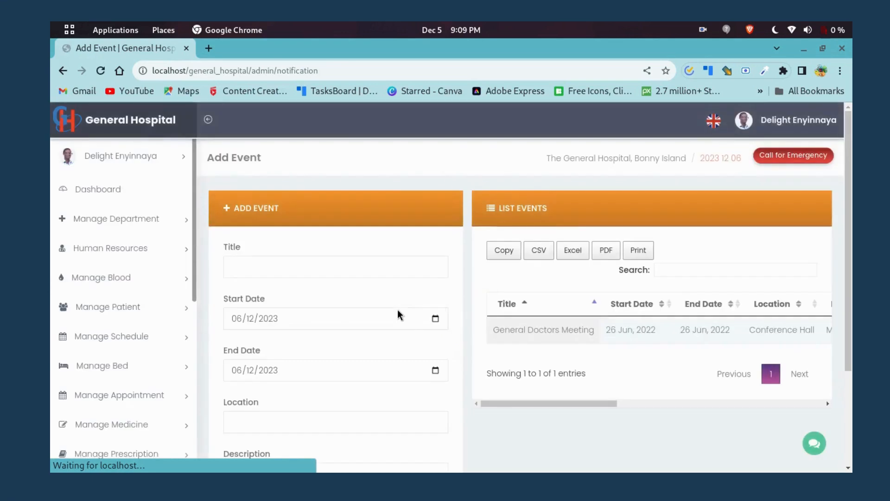
{"action": "scroll", "coordinate": [558, 327], "scroll_direction": "down", "scroll_amount": 3}
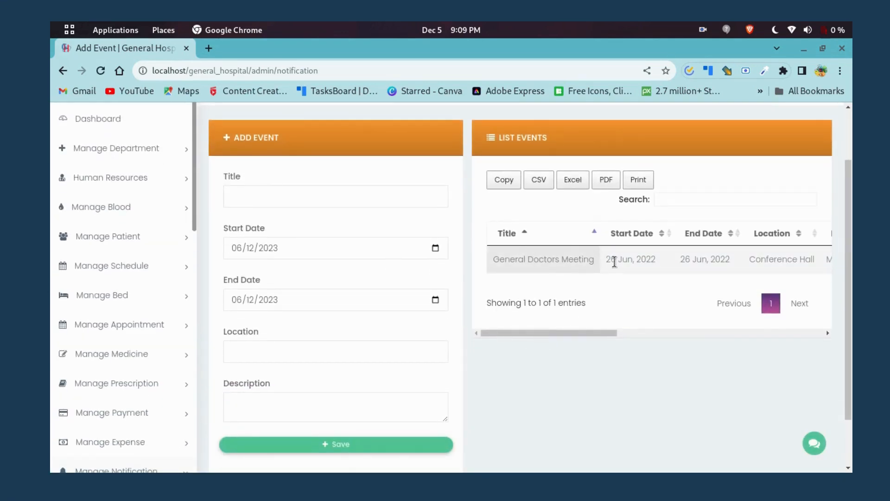
{"action": "scroll", "coordinate": [404, 308], "scroll_direction": "up", "scroll_amount": 3}
{"action": "scroll", "coordinate": [403, 307], "scroll_direction": "down", "scroll_amount": 5}
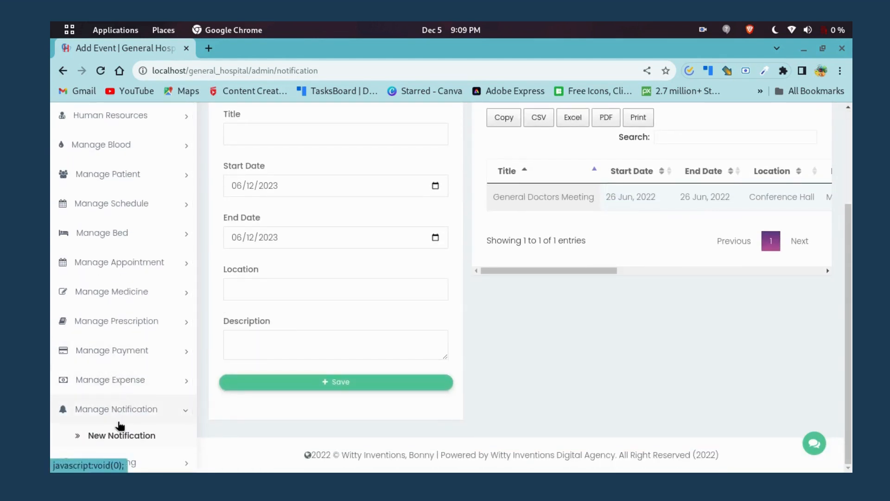
{"action": "scroll", "coordinate": [113, 417], "scroll_direction": "down", "scroll_amount": 3}
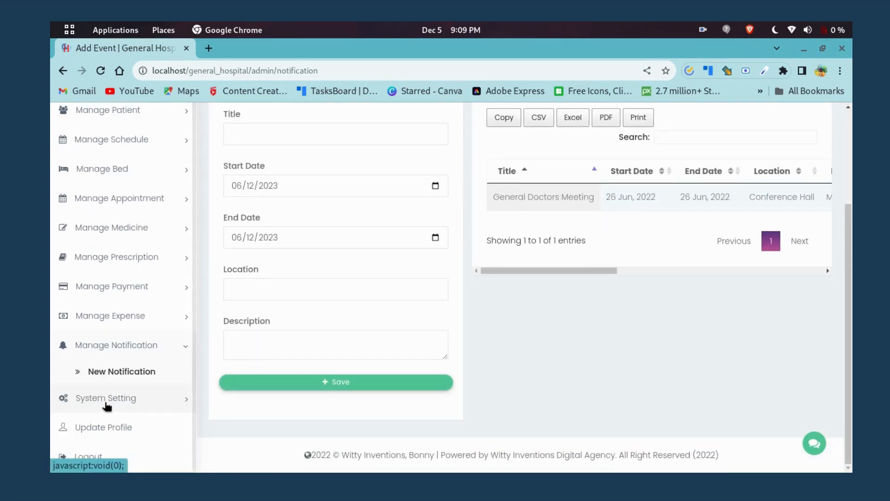
{"action": "left_click", "coordinate": [107, 406]}
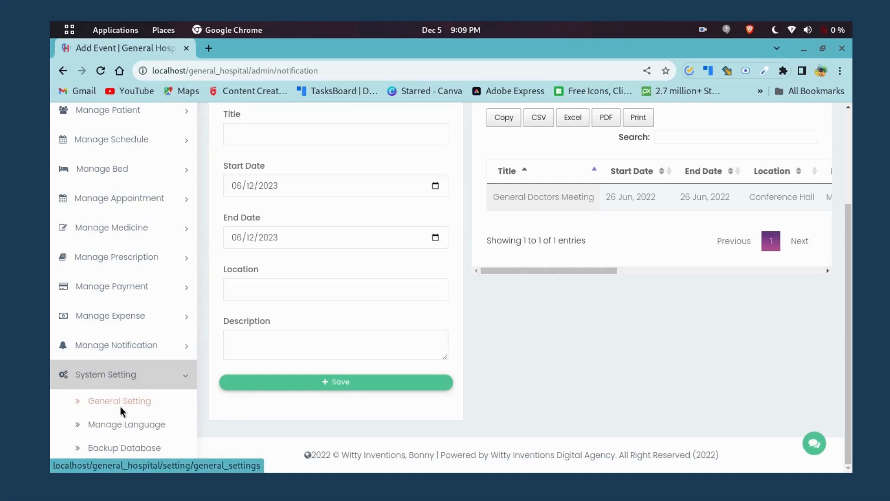
{"action": "left_click", "coordinate": [121, 409]}
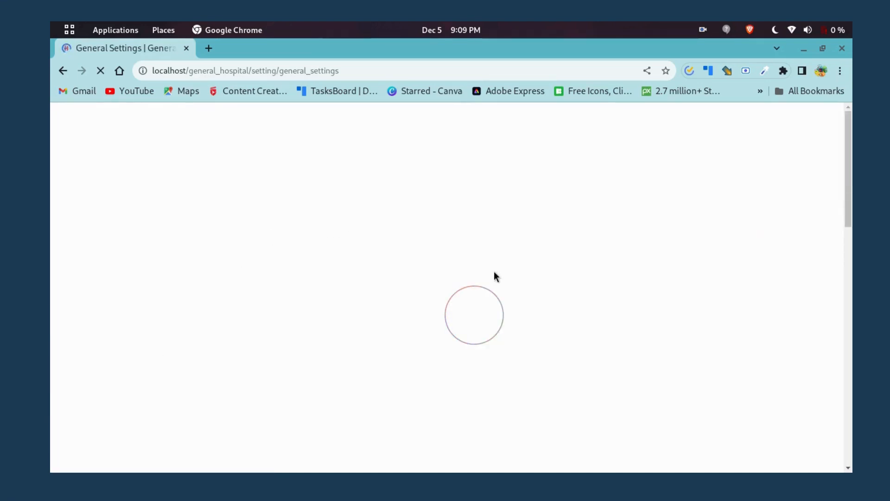
Scroll the General Settings down to the footer and back, then switch to the Doctor Dashboard workspace.
{"action": "scroll", "coordinate": [348, 274], "scroll_direction": "down", "scroll_amount": 4}
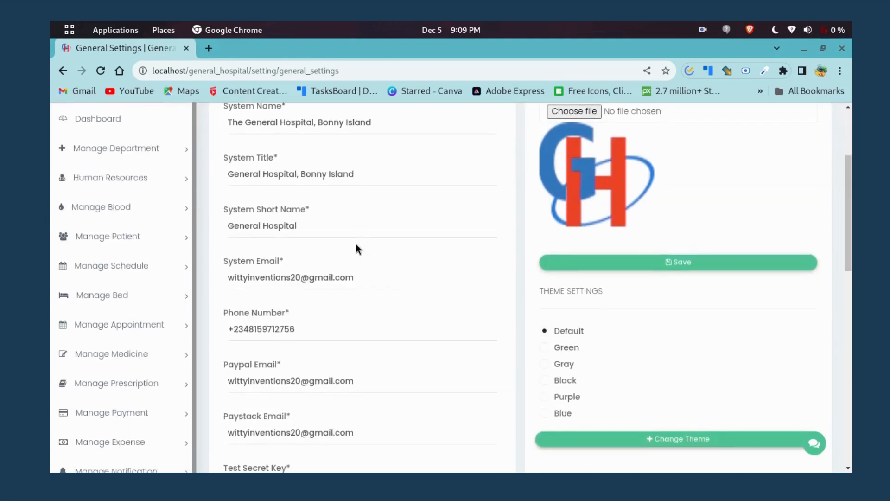
{"action": "scroll", "coordinate": [307, 210], "scroll_direction": "down", "scroll_amount": 3}
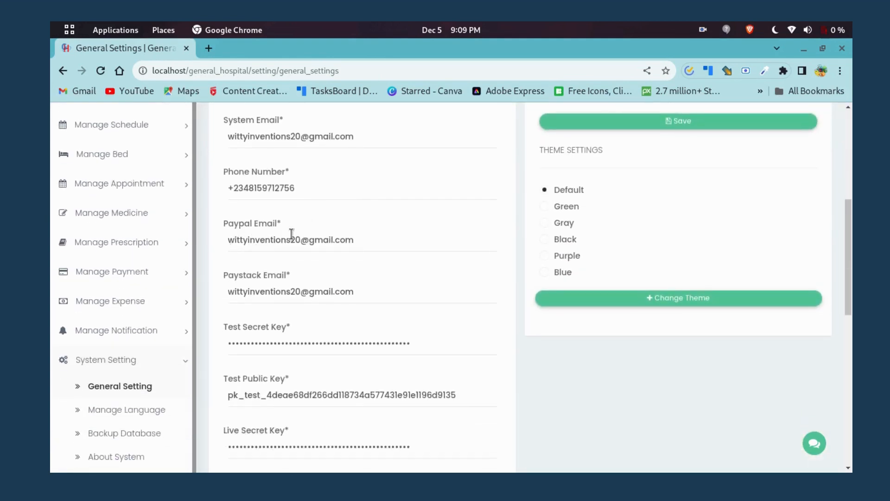
{"action": "scroll", "coordinate": [255, 330], "scroll_direction": "down", "scroll_amount": 8}
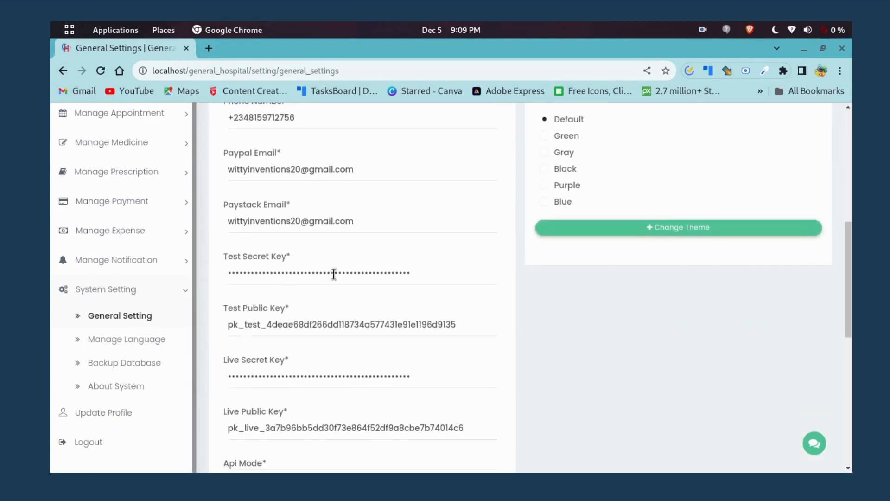
{"action": "scroll", "coordinate": [306, 298], "scroll_direction": "down", "scroll_amount": 2}
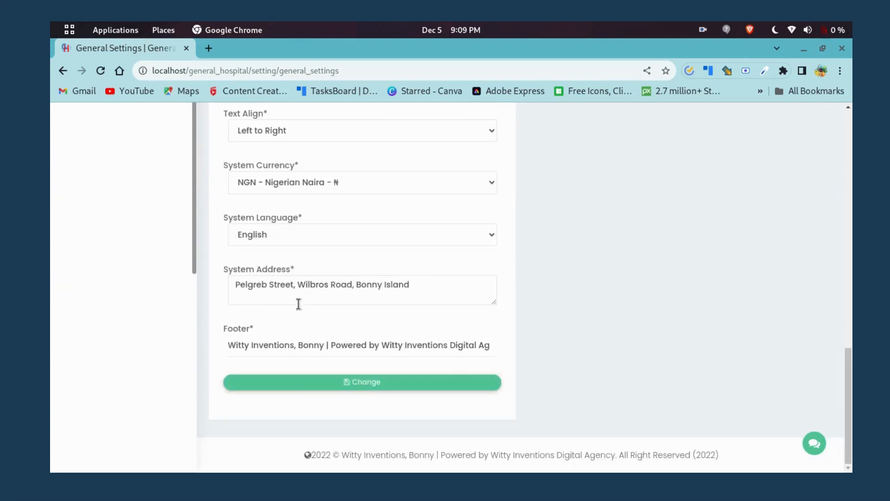
{"action": "scroll", "coordinate": [299, 304], "scroll_direction": "up", "scroll_amount": 12}
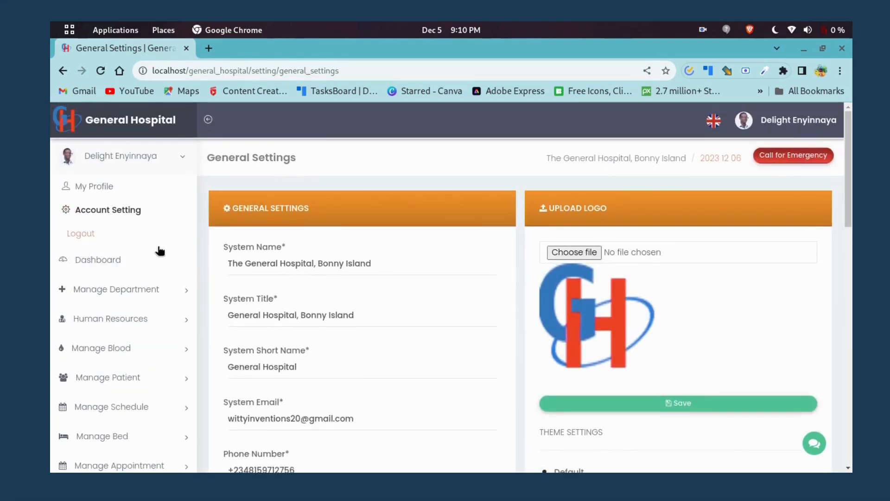
{"action": "scroll", "coordinate": [126, 283], "scroll_direction": "down", "scroll_amount": 2}
{"action": "scroll", "coordinate": [131, 273], "scroll_direction": "up", "scroll_amount": 2}
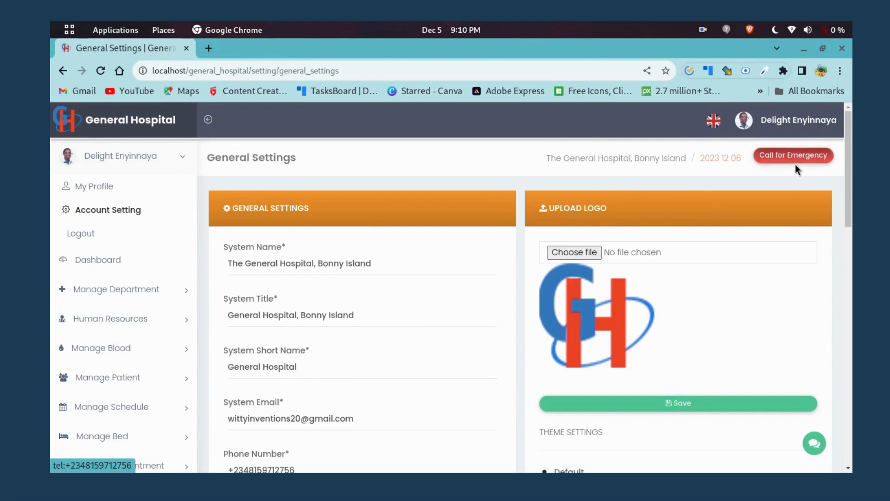
{"action": "scroll", "coordinate": [102, 289], "scroll_direction": "down", "scroll_amount": 2}
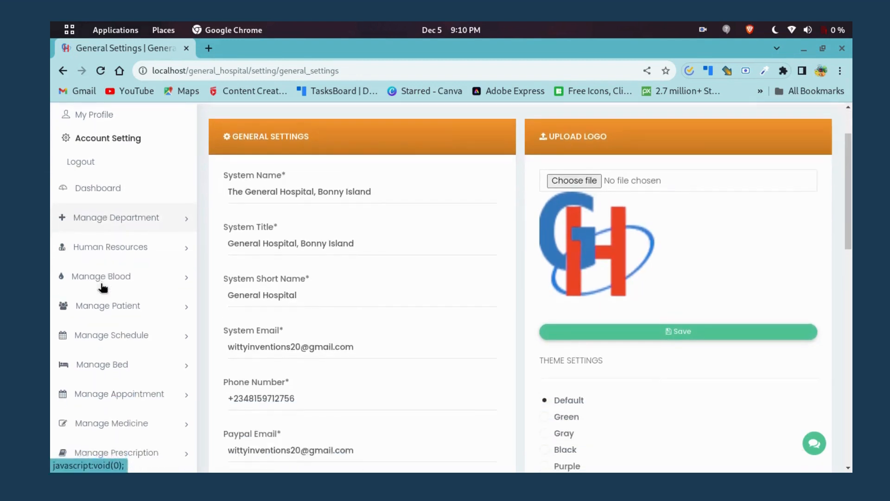
{"action": "scroll", "coordinate": [102, 288], "scroll_direction": "up", "scroll_amount": 2}
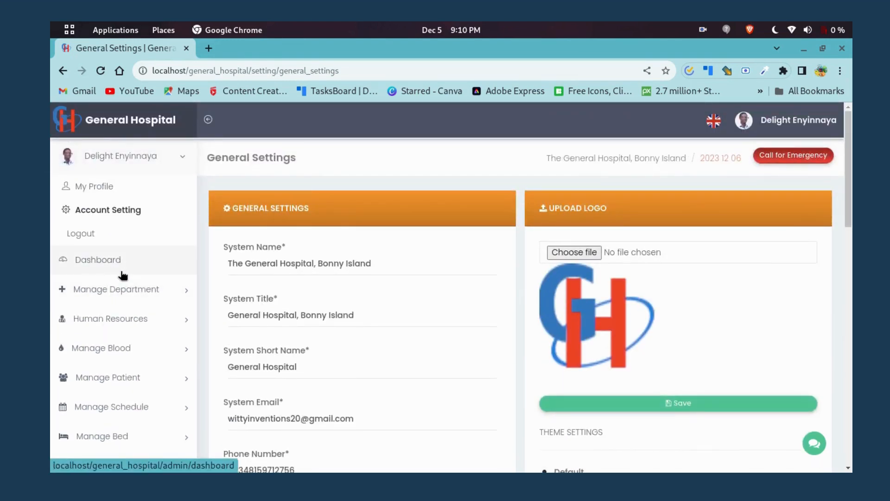
{"action": "key", "text": "ctrl+alt+Right"}
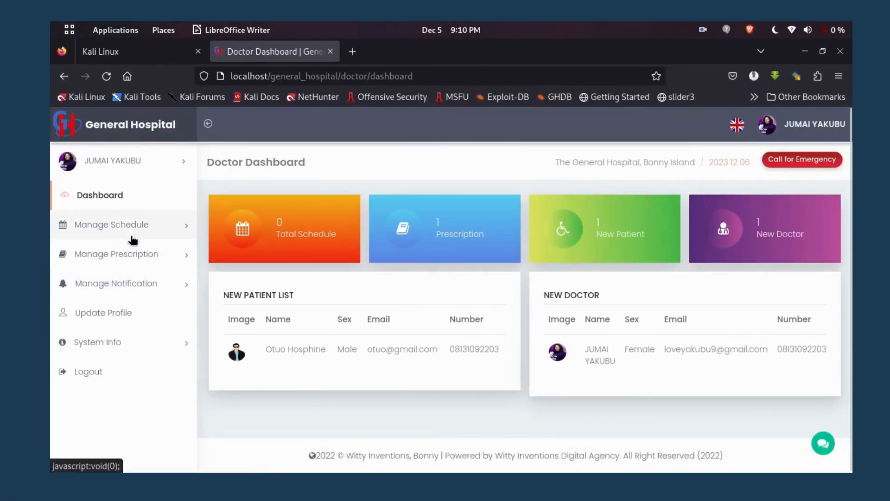
Expand Manage Schedule and Manage Prescription on the Doctor Dashboard, then collapse the schedule options.
{"action": "left_click", "coordinate": [160, 234]}
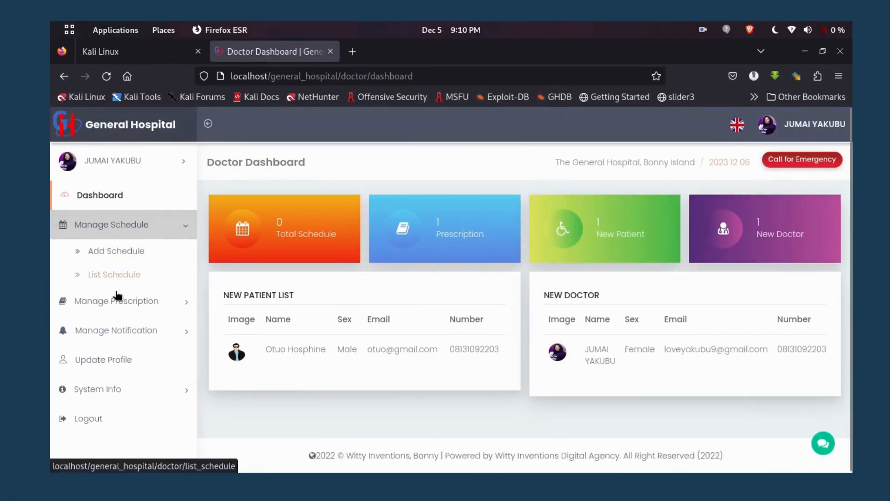
{"action": "left_click", "coordinate": [147, 301]}
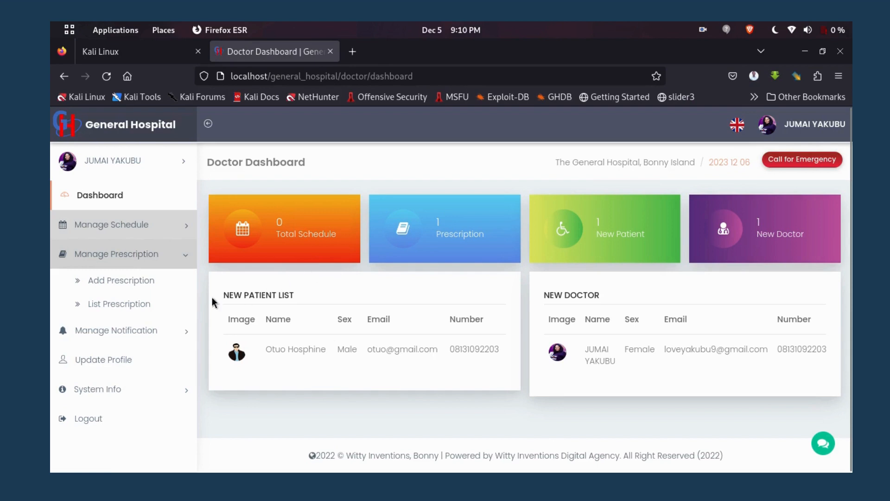
{"action": "left_click", "coordinate": [190, 227]}
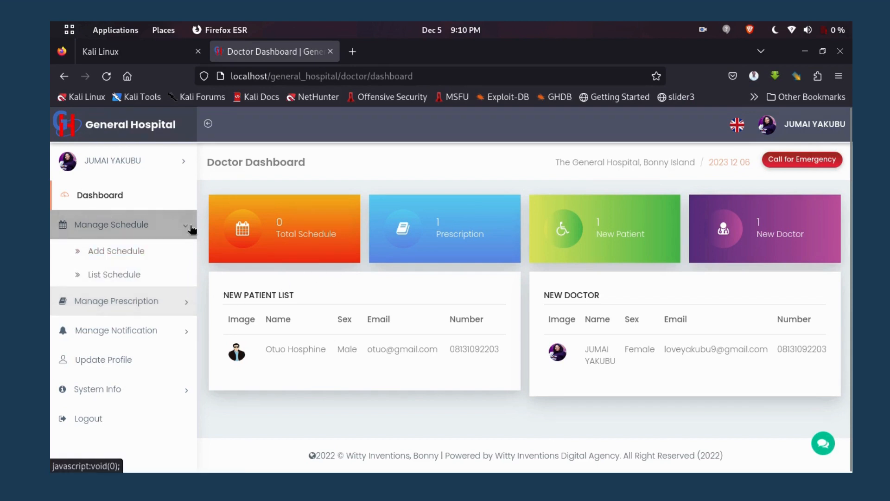
{"action": "left_click", "coordinate": [191, 228]}
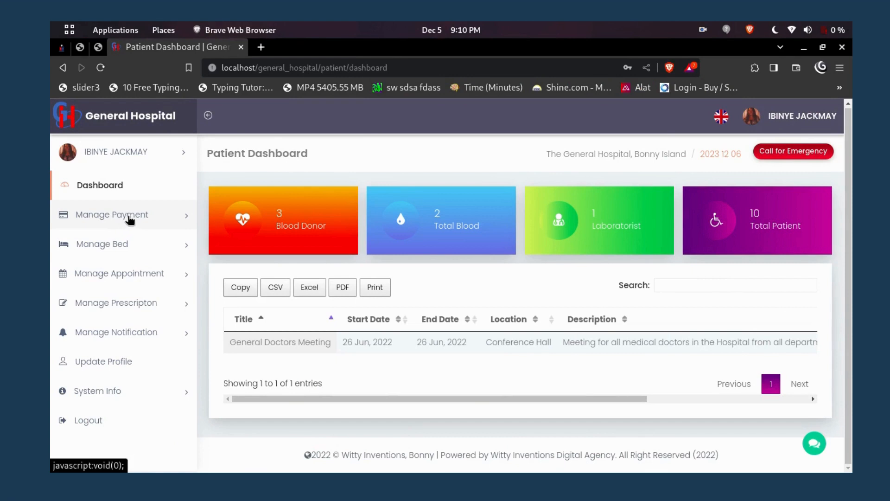
Open the patient's unpaid General Services Department invoice and review its NGN 40000 total.
{"action": "left_click", "coordinate": [130, 216]}
{"action": "left_click", "coordinate": [120, 240]}
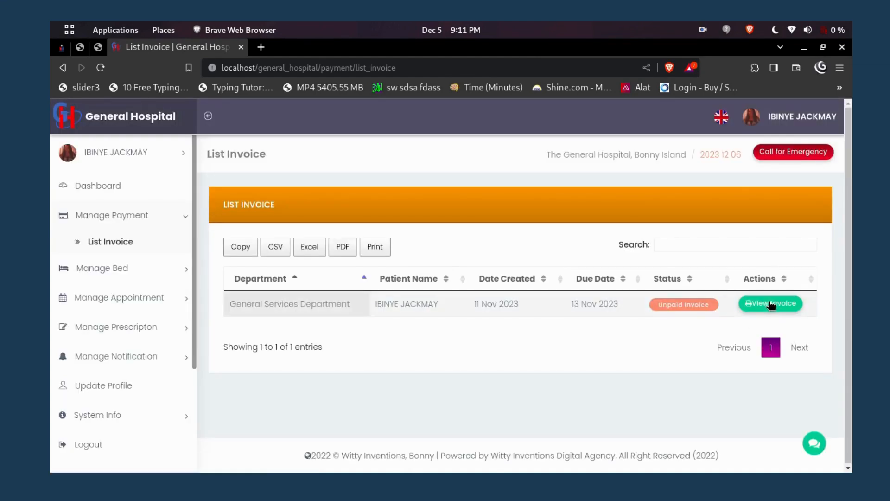
{"action": "left_click", "coordinate": [771, 304]}
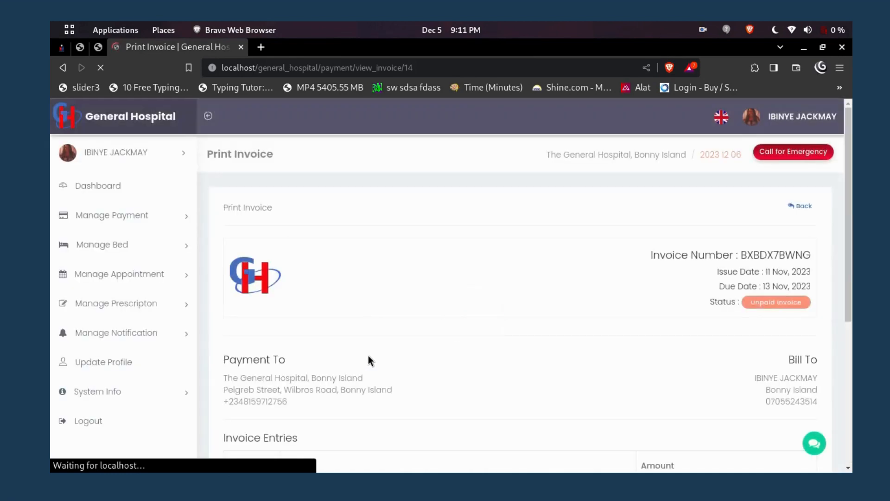
{"action": "scroll", "coordinate": [374, 358], "scroll_direction": "down", "scroll_amount": 5}
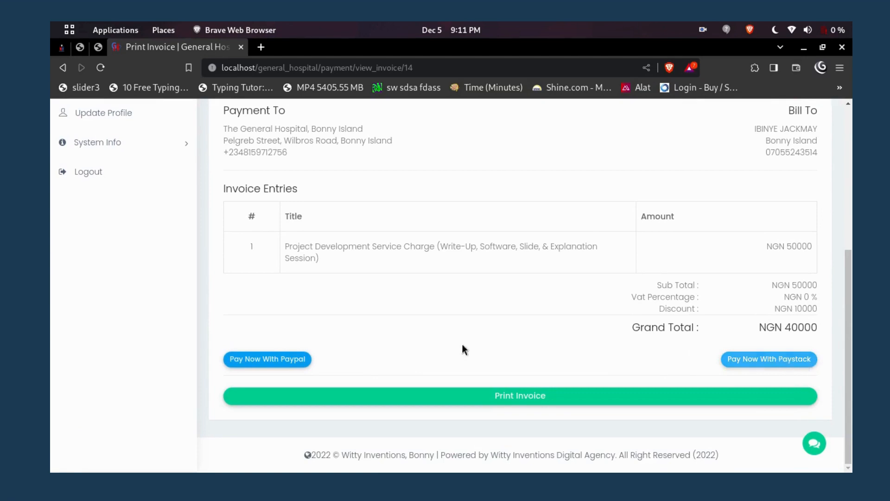
{"action": "scroll", "coordinate": [407, 353], "scroll_direction": "up", "scroll_amount": 3}
{"action": "scroll", "coordinate": [406, 354], "scroll_direction": "down", "scroll_amount": 3}
{"action": "scroll", "coordinate": [407, 353], "scroll_direction": "down", "scroll_amount": 1}
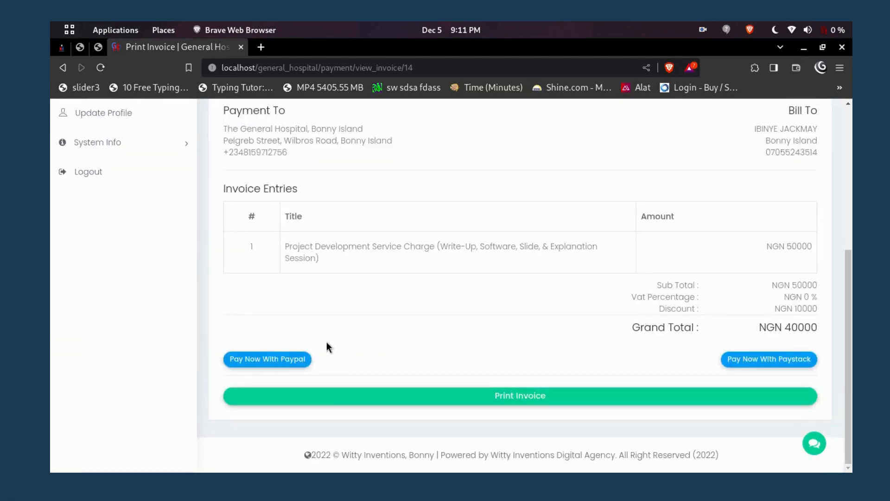
{"action": "scroll", "coordinate": [375, 350], "scroll_direction": "up", "scroll_amount": 3}
{"action": "scroll", "coordinate": [396, 342], "scroll_direction": "down", "scroll_amount": 3}
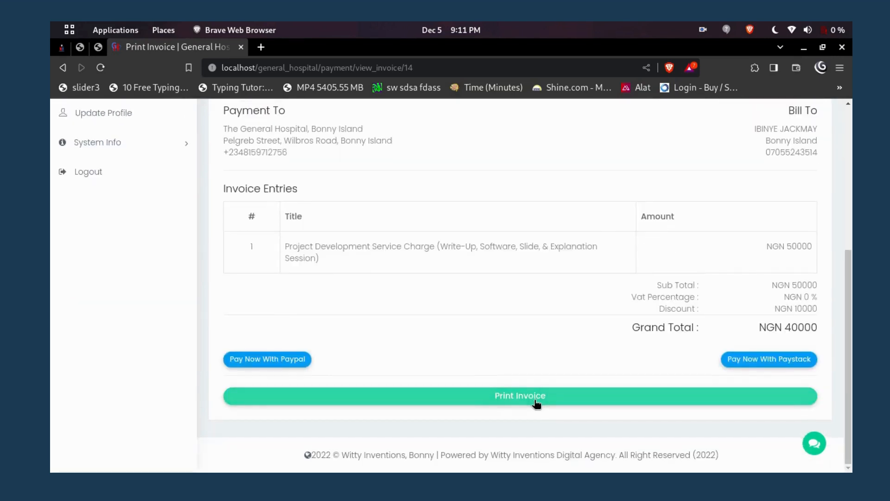
{"action": "scroll", "coordinate": [496, 402], "scroll_direction": "up", "scroll_amount": 3}
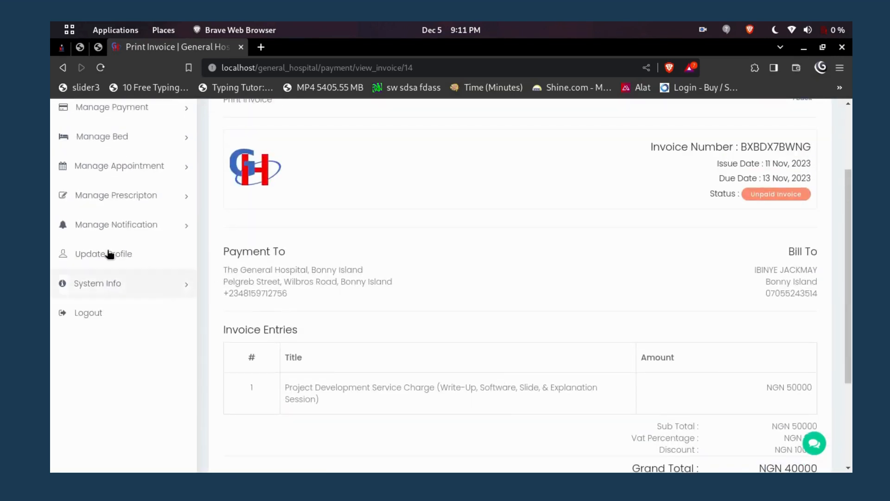
{"action": "scroll", "coordinate": [142, 227], "scroll_direction": "up", "scroll_amount": 2}
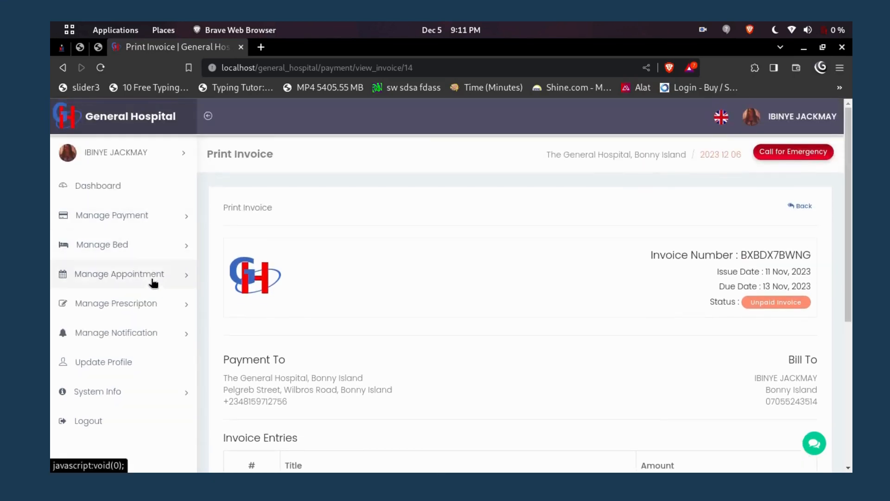
Browse the empty Assign Bed, List Appointment and List Prescription pages, then return to the Dashboard.
{"action": "left_click", "coordinate": [166, 246]}
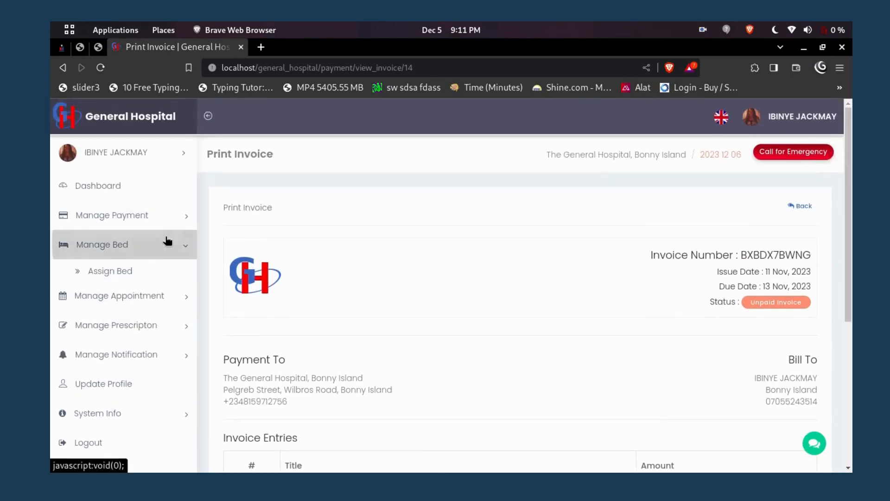
{"action": "left_click", "coordinate": [171, 270]}
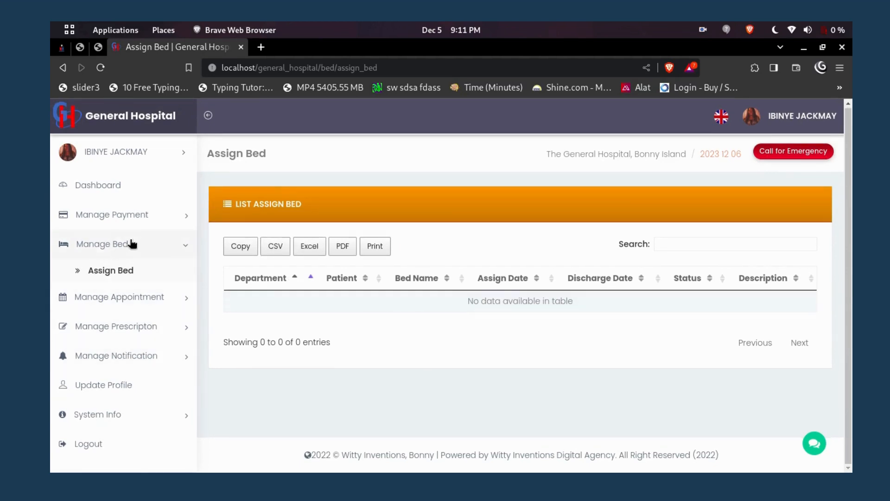
{"action": "left_click", "coordinate": [116, 306]}
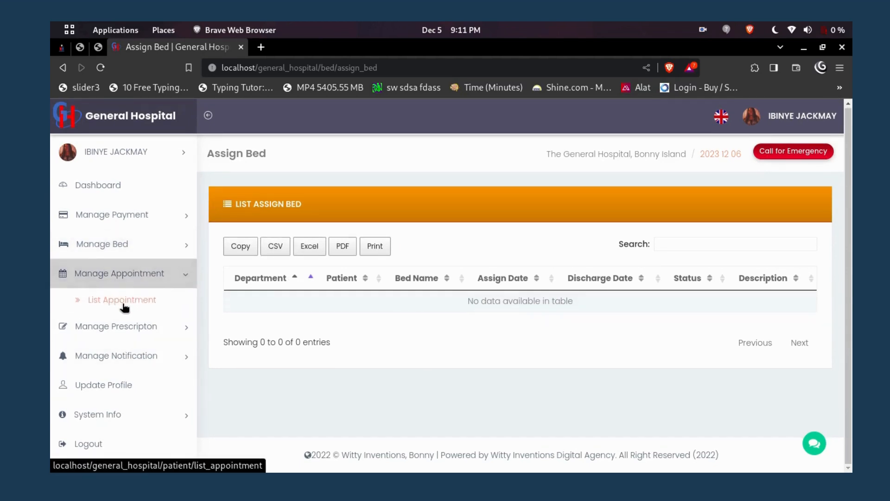
{"action": "left_click", "coordinate": [126, 304]}
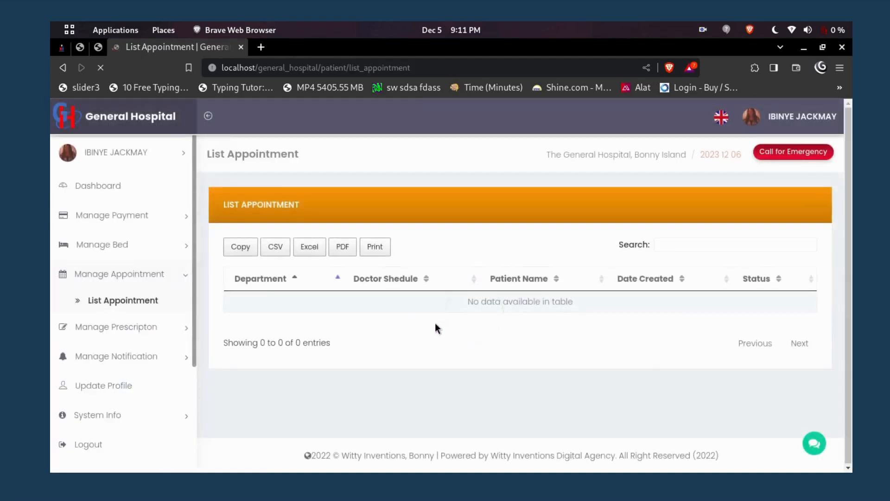
{"action": "left_click", "coordinate": [121, 336]}
{"action": "left_click", "coordinate": [125, 332]}
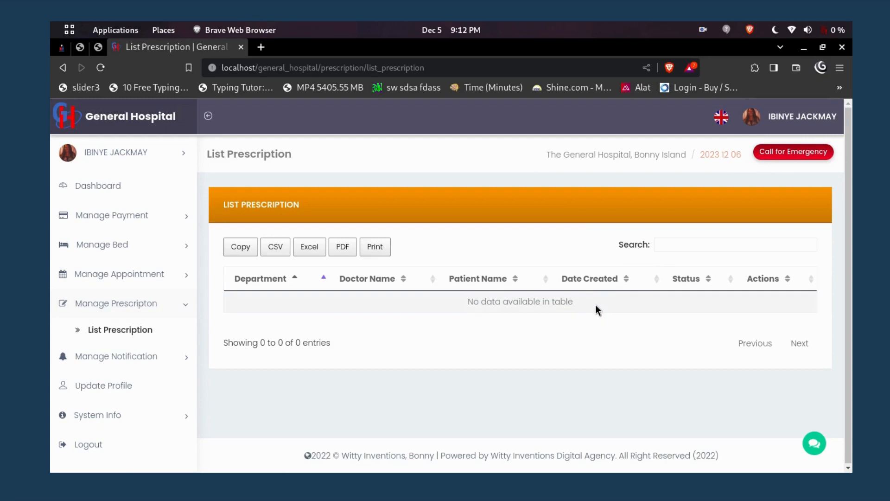
{"action": "left_click", "coordinate": [104, 192]}
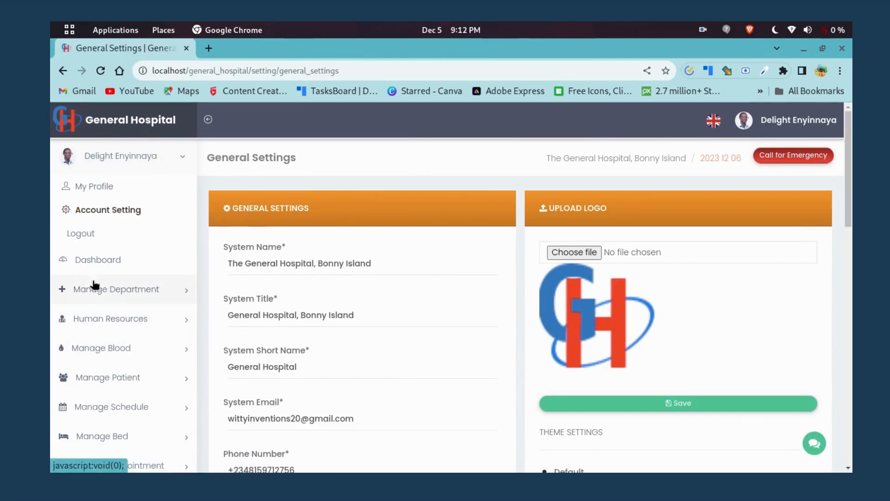
Review the admin dashboard overview, including its patient list and blood donors.
{"action": "left_click", "coordinate": [104, 262]}
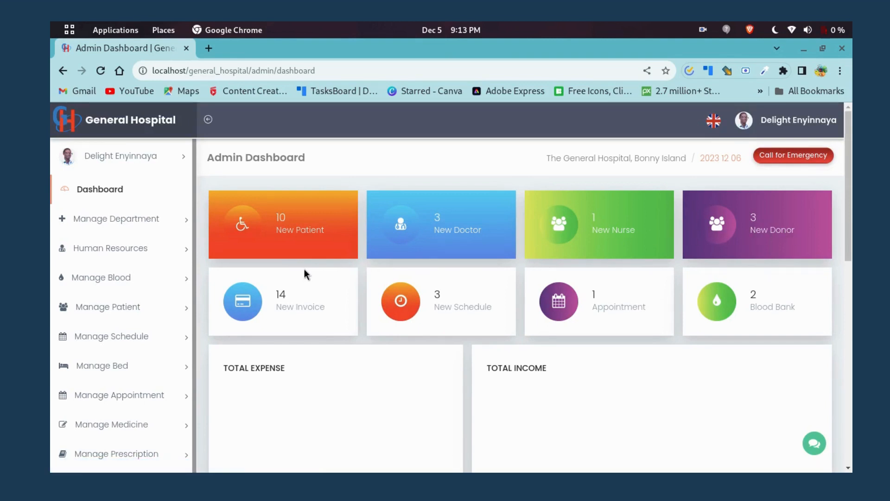
{"action": "scroll", "coordinate": [297, 278], "scroll_direction": "down", "scroll_amount": 3}
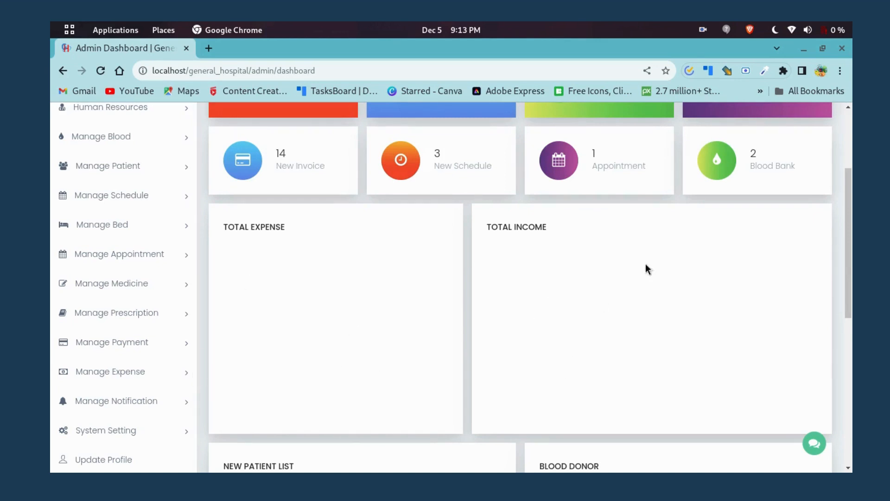
{"action": "scroll", "coordinate": [396, 389], "scroll_direction": "down", "scroll_amount": 3}
{"action": "scroll", "coordinate": [356, 400], "scroll_direction": "down", "scroll_amount": 2}
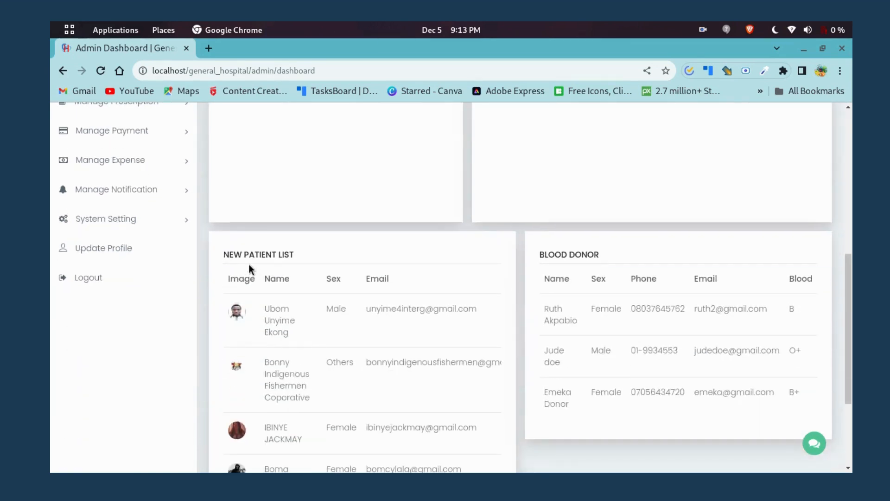
{"action": "scroll", "coordinate": [367, 278], "scroll_direction": "down", "scroll_amount": 2}
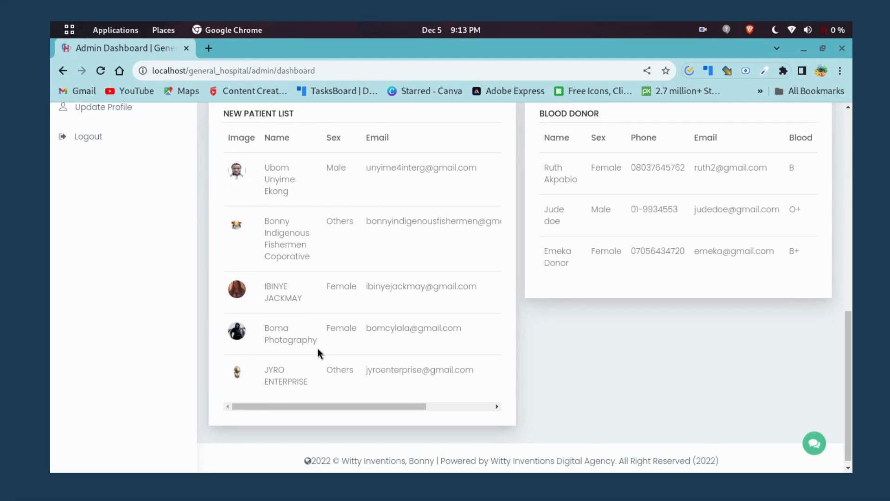
{"action": "scroll", "coordinate": [327, 362], "scroll_direction": "up", "scroll_amount": 5}
{"action": "scroll", "coordinate": [326, 362], "scroll_direction": "down", "scroll_amount": 3}
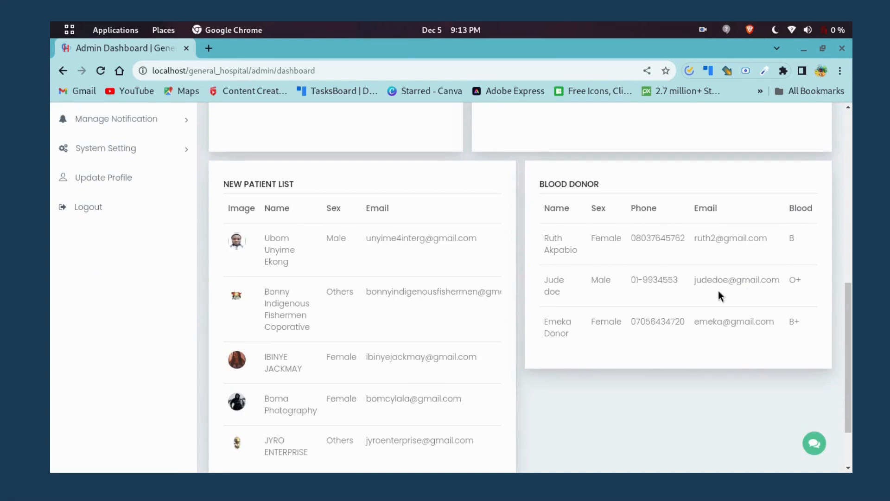
{"action": "scroll", "coordinate": [371, 424], "scroll_direction": "down", "scroll_amount": 3}
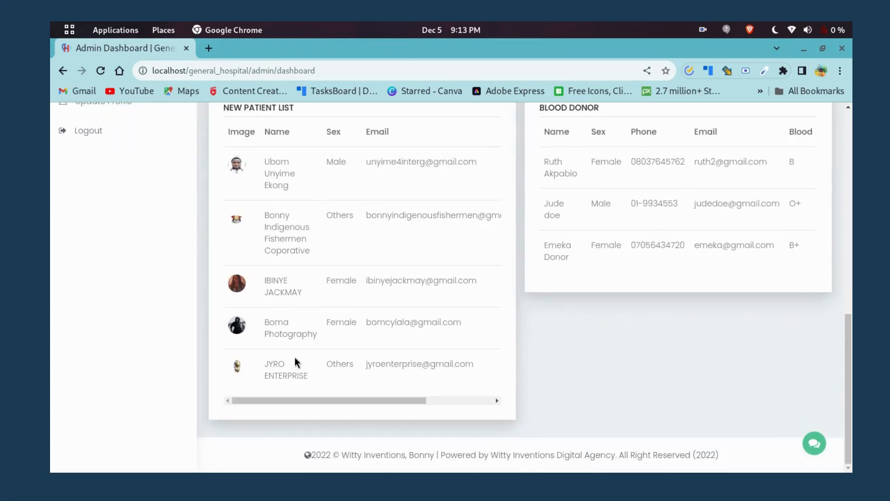
{"action": "scroll", "coordinate": [294, 357], "scroll_direction": "up", "scroll_amount": 5}
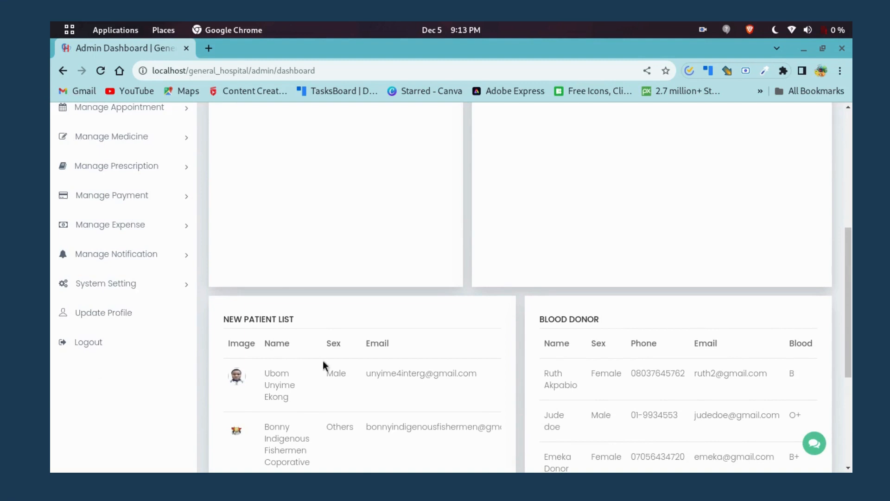
{"action": "scroll", "coordinate": [319, 402], "scroll_direction": "up", "scroll_amount": 1}
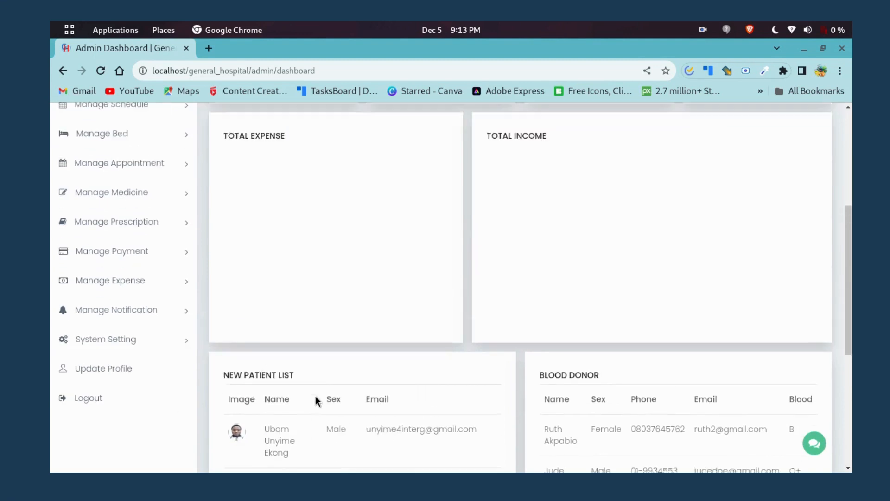
Open the Backup Database page under System Setting.
{"action": "left_click", "coordinate": [126, 355]}
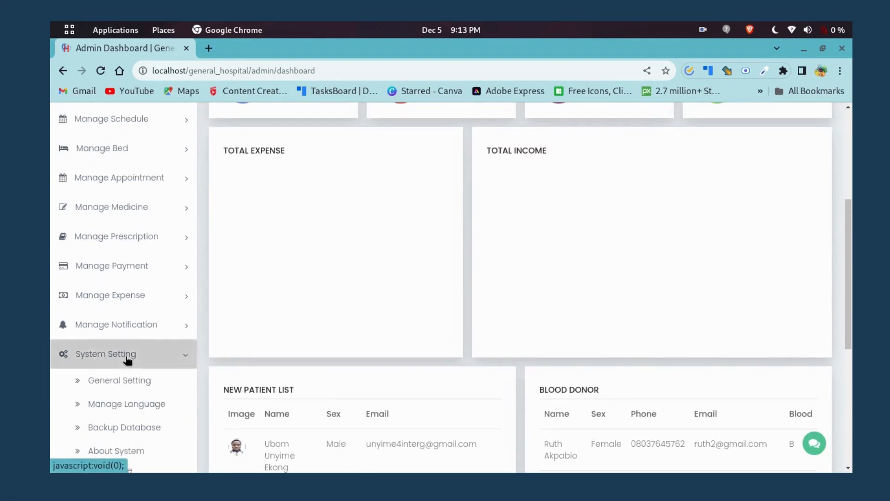
{"action": "scroll", "coordinate": [140, 366], "scroll_direction": "down", "scroll_amount": 1}
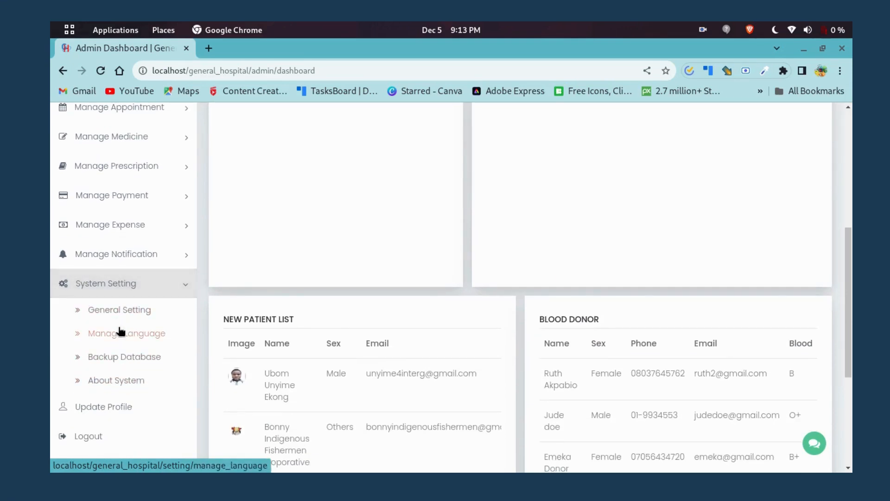
{"action": "left_click", "coordinate": [133, 357]}
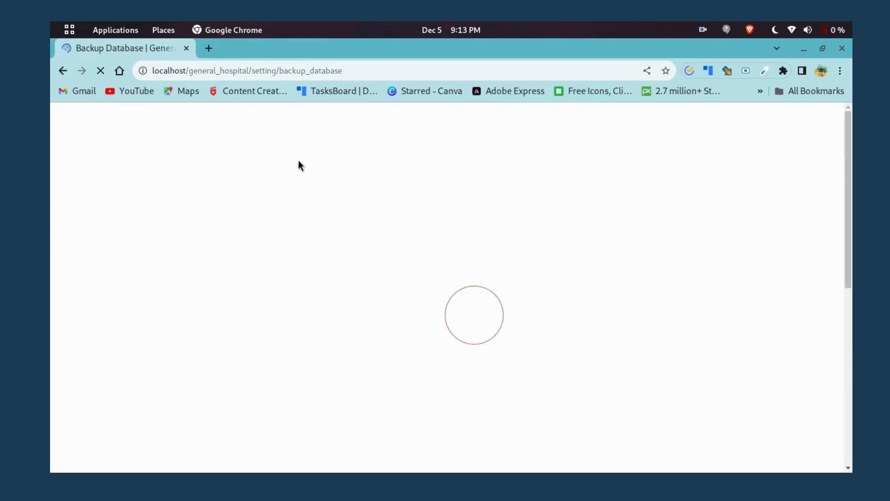
{"action": "scroll", "coordinate": [603, 359], "scroll_direction": "down", "scroll_amount": 5}
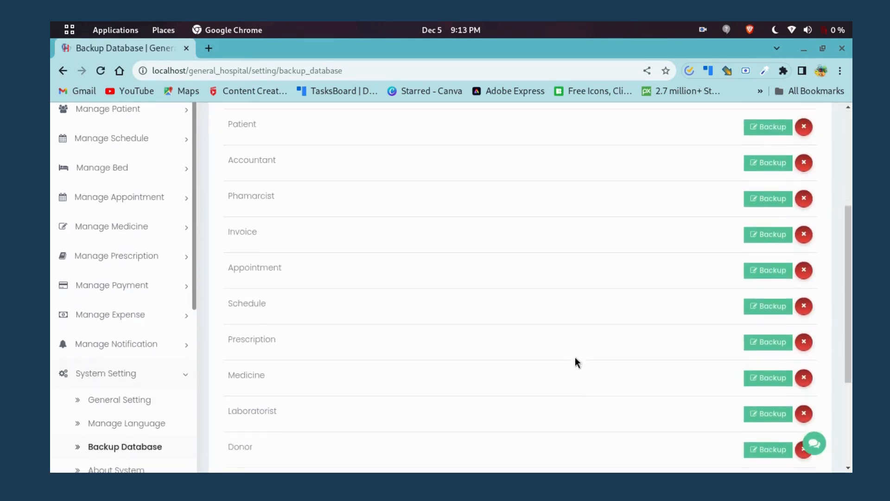
{"action": "scroll", "coordinate": [557, 337], "scroll_direction": "down", "scroll_amount": 3}
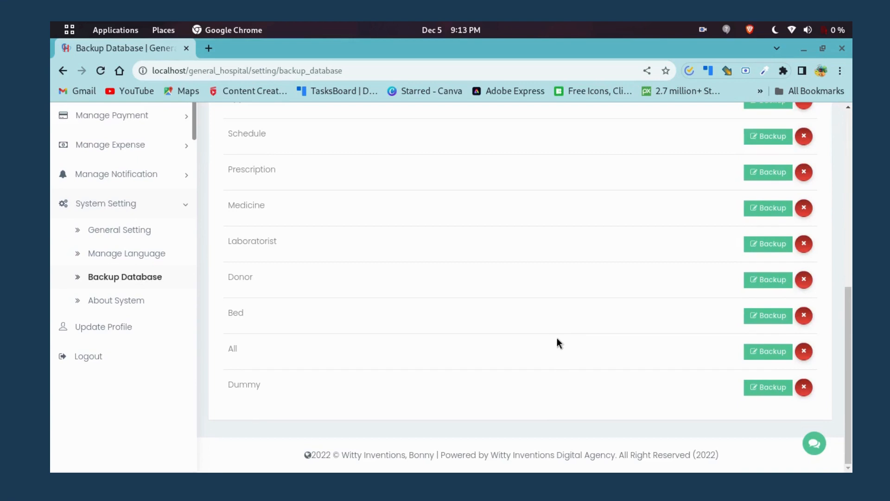
{"action": "scroll", "coordinate": [557, 340], "scroll_direction": "up", "scroll_amount": 10}
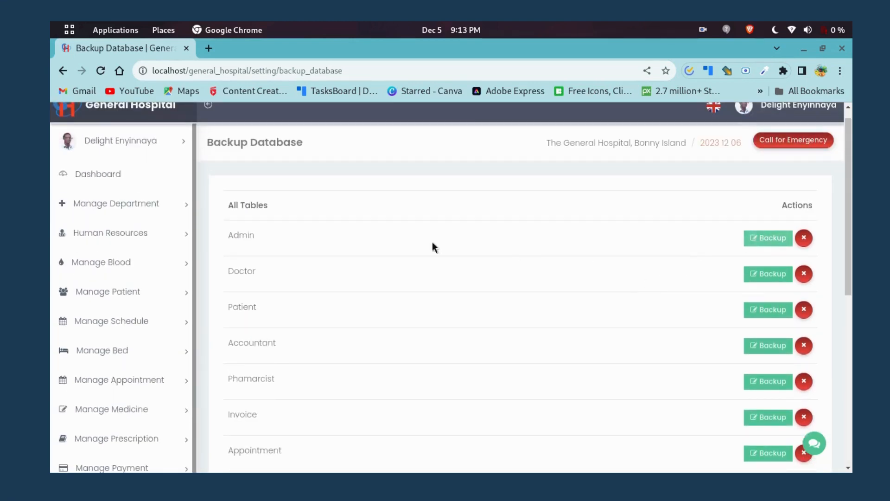
{"action": "scroll", "coordinate": [500, 293], "scroll_direction": "down", "scroll_amount": 6}
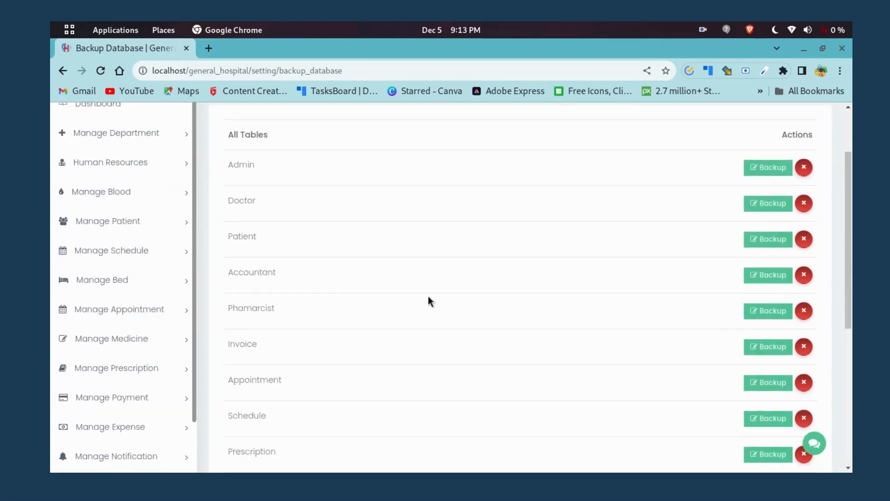
{"action": "scroll", "coordinate": [354, 321], "scroll_direction": "down", "scroll_amount": 2}
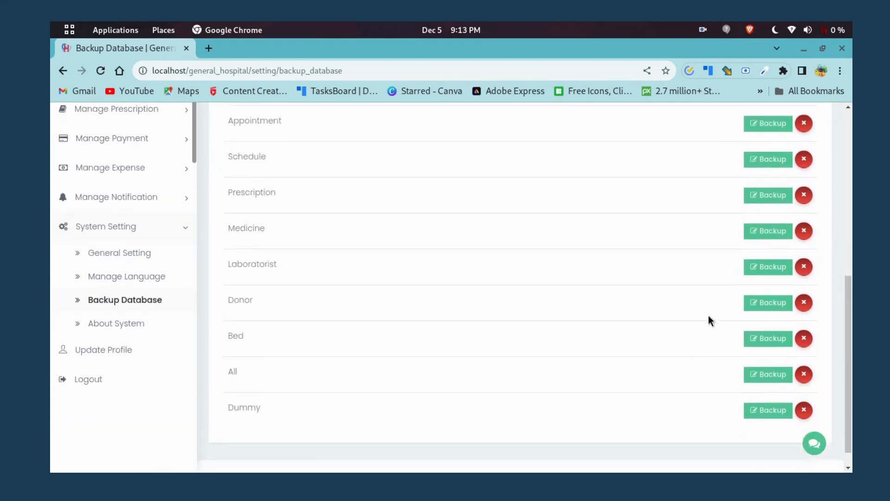
{"action": "scroll", "coordinate": [641, 355], "scroll_direction": "up", "scroll_amount": 8}
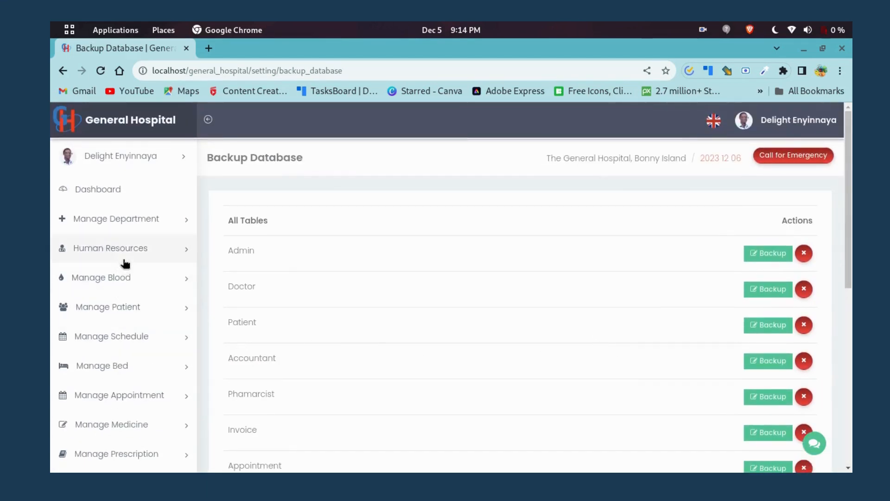
{"action": "scroll", "coordinate": [118, 278], "scroll_direction": "down", "scroll_amount": 3}
{"action": "scroll", "coordinate": [116, 281], "scroll_direction": "down", "scroll_amount": 3}
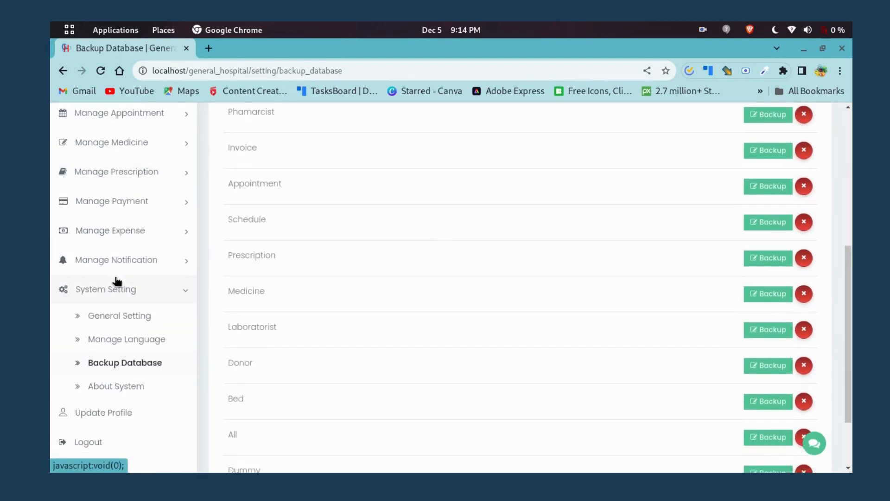
{"action": "scroll", "coordinate": [120, 266], "scroll_direction": "up", "scroll_amount": 5}
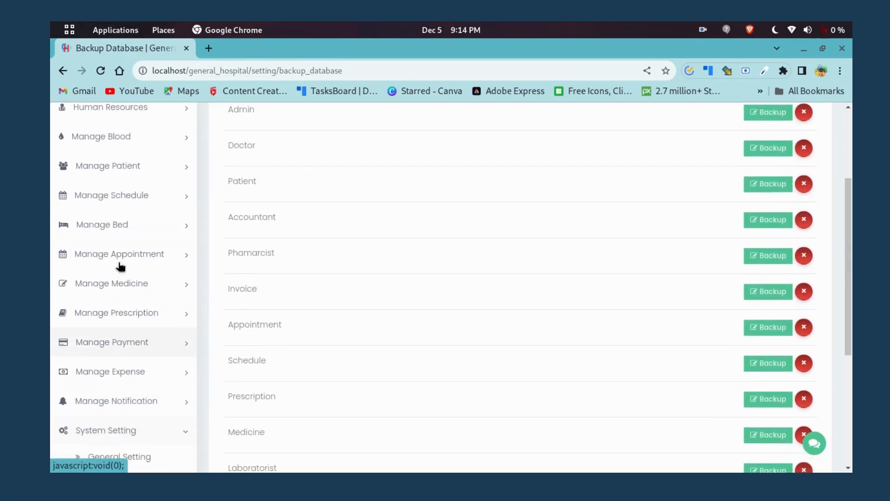
{"action": "scroll", "coordinate": [113, 257], "scroll_direction": "up", "scroll_amount": 2}
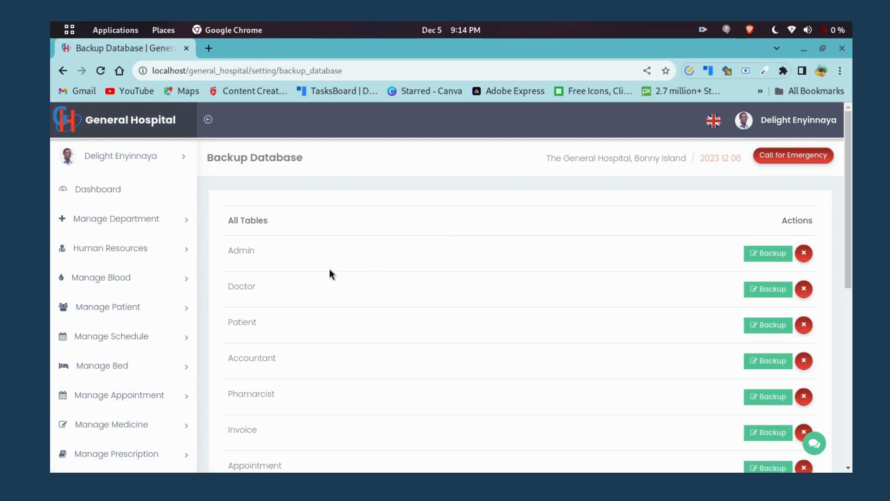
{"action": "left_click", "coordinate": [714, 122]}
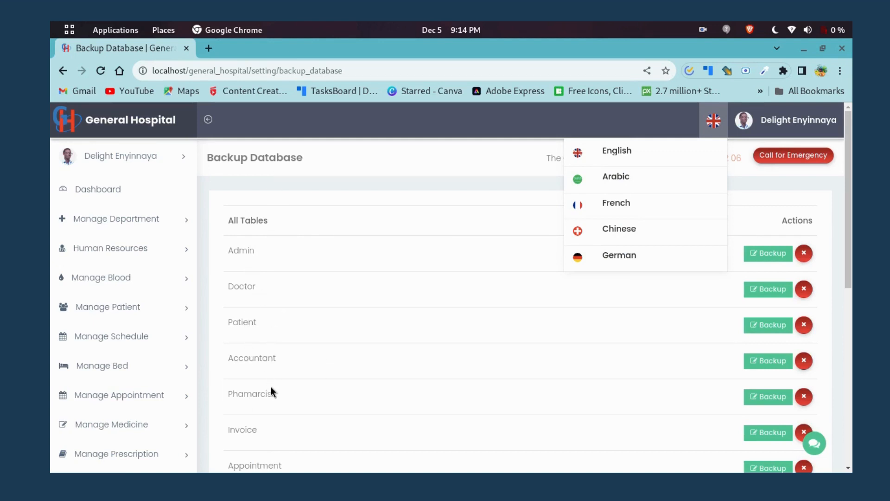
{"action": "left_click", "coordinate": [418, 173]}
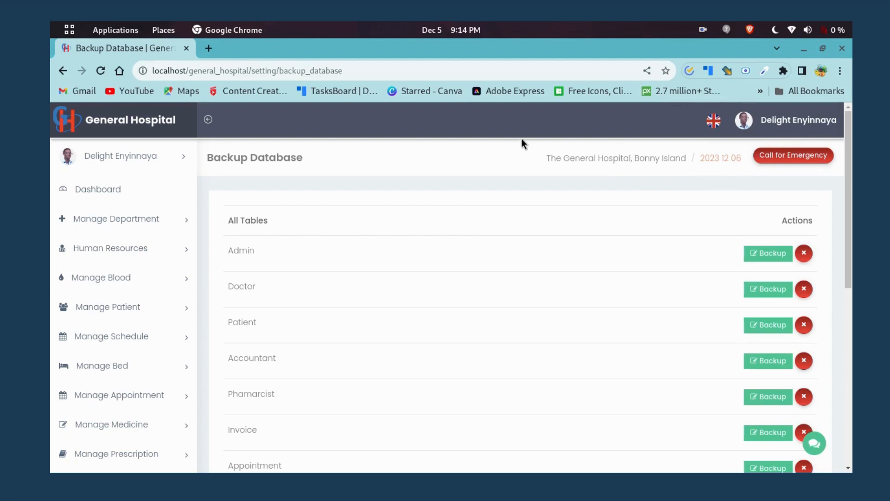
{"action": "scroll", "coordinate": [458, 331], "scroll_direction": "down", "scroll_amount": 8}
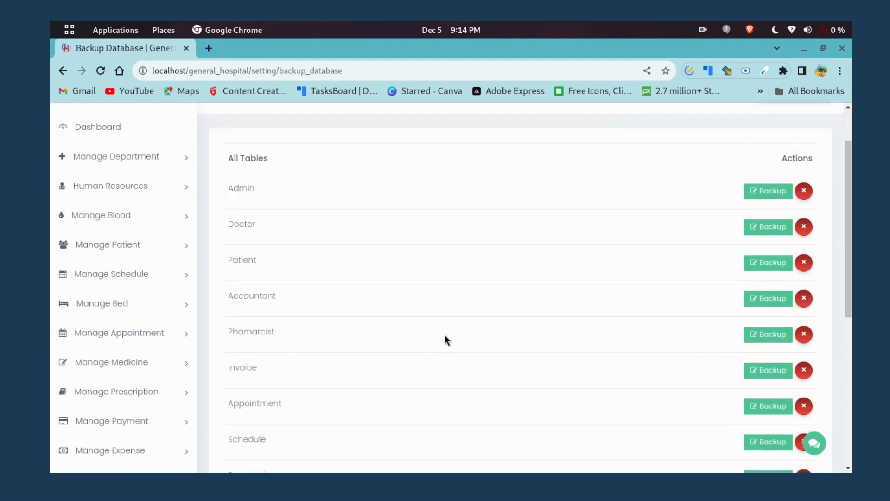
{"action": "scroll", "coordinate": [411, 316], "scroll_direction": "up", "scroll_amount": 8}
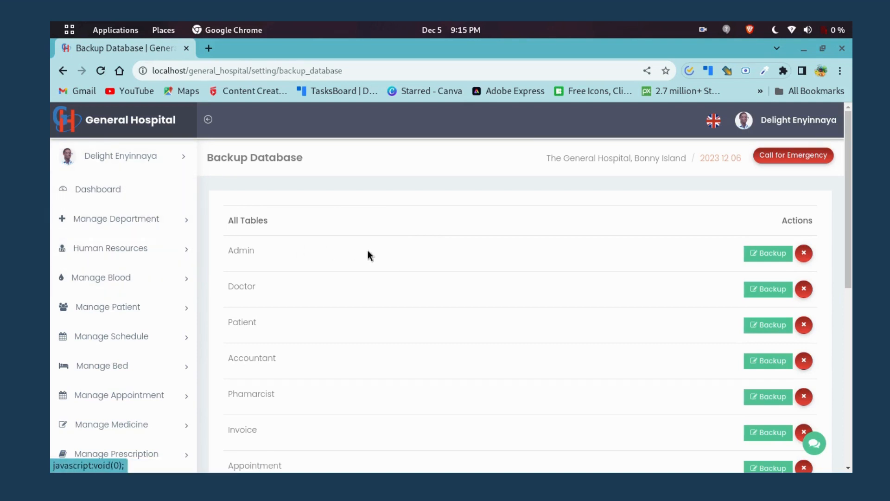
{"action": "scroll", "coordinate": [377, 257], "scroll_direction": "down", "scroll_amount": 3}
{"action": "scroll", "coordinate": [377, 266], "scroll_direction": "up", "scroll_amount": 3}
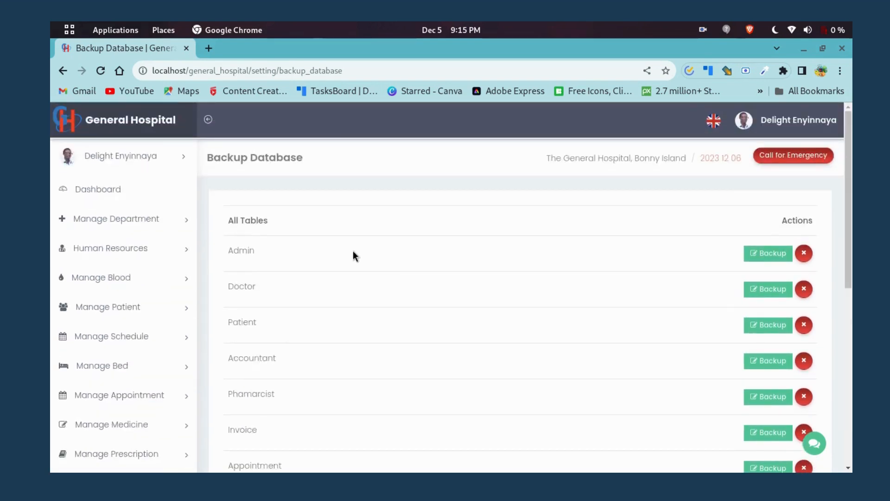
Log out of the admin account from the avatar menu, then switch to another window.
{"action": "left_click", "coordinate": [747, 122]}
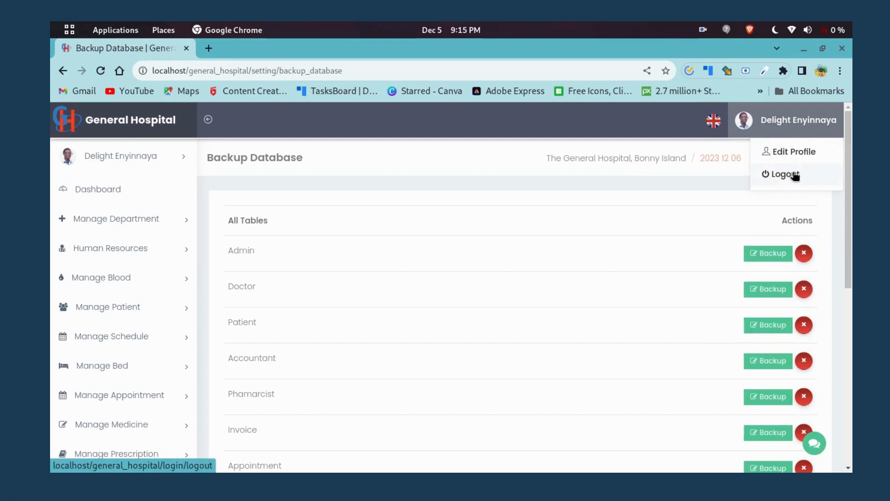
{"action": "left_click", "coordinate": [794, 175]}
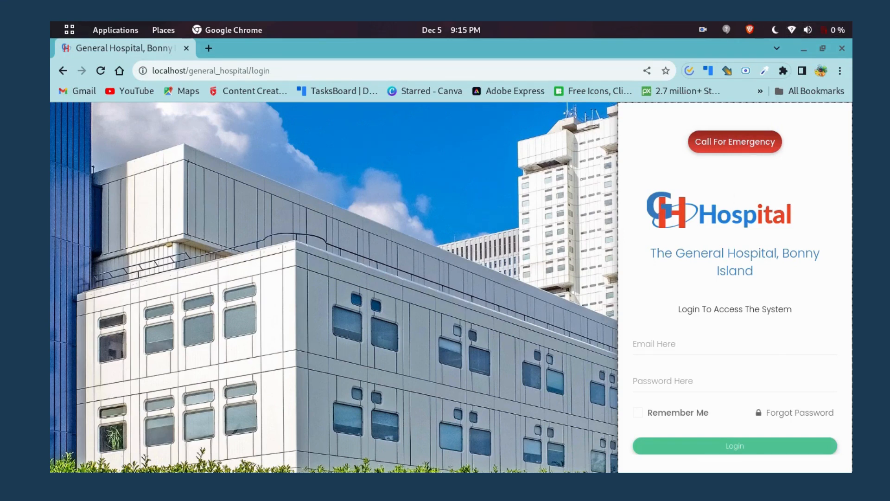
{"action": "key", "text": "alt+Tab"}
{"action": "key", "text": "alt+Tab"}
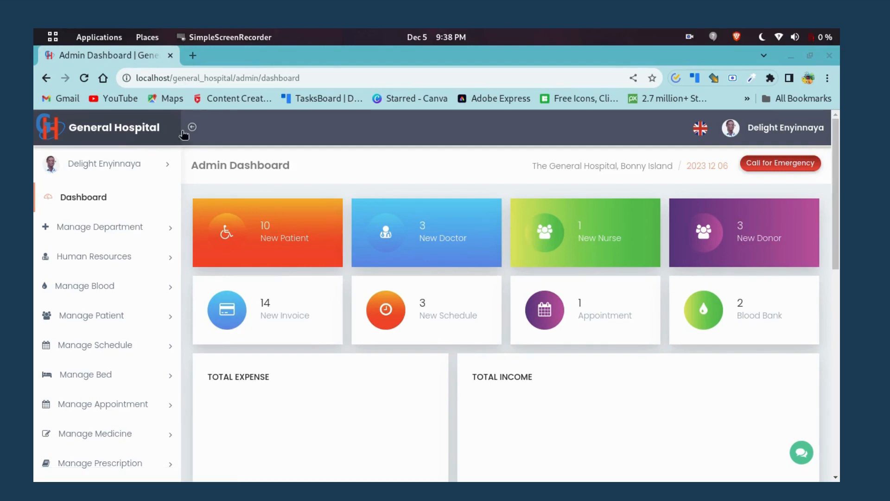
Collapse the sidebar and resize Chrome into a narrow window centred on the desktop.
{"action": "left_click", "coordinate": [192, 127]}
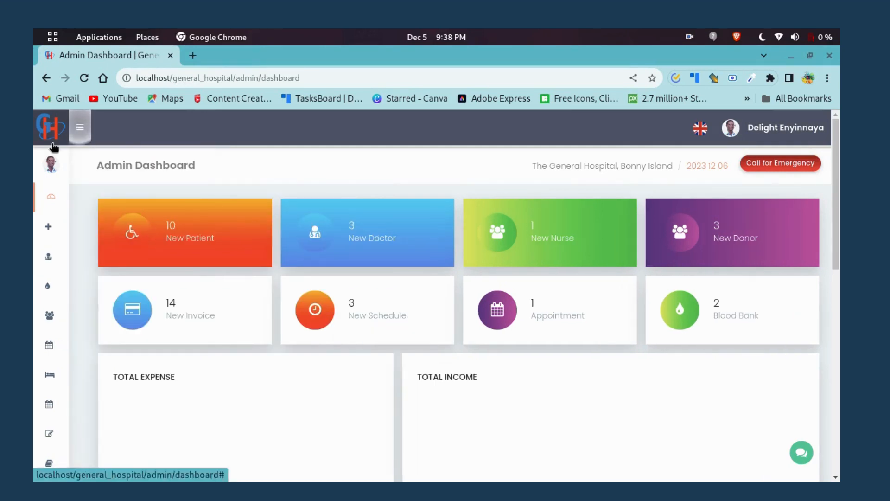
{"action": "mouse_move", "coordinate": [40, 357]}
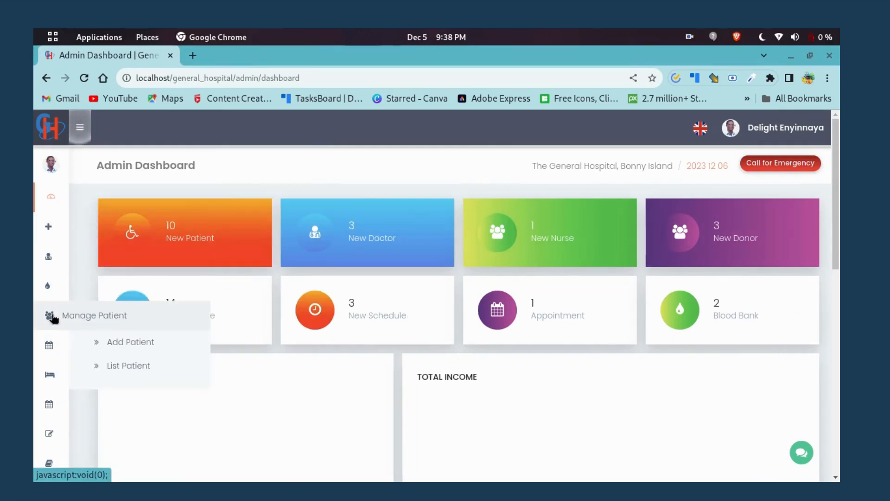
{"action": "left_click", "coordinate": [810, 55]}
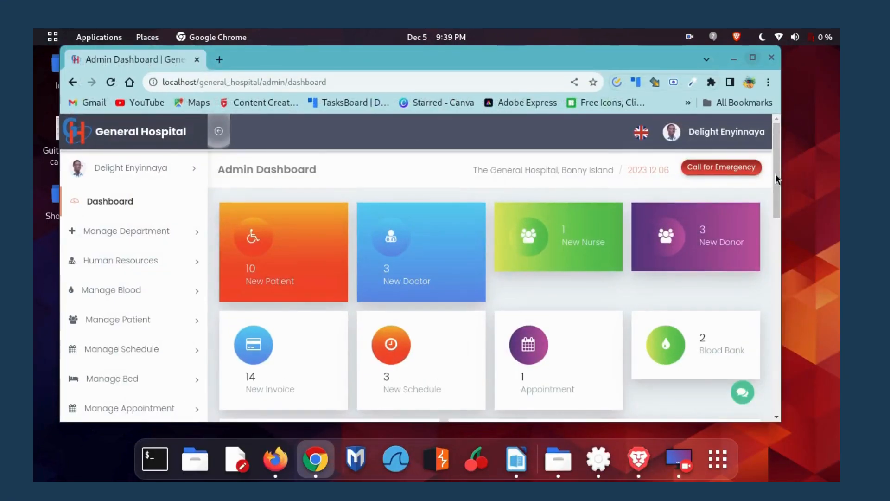
{"action": "left_click_drag", "start_coordinate": [781, 177], "coordinate": [309, 230]}
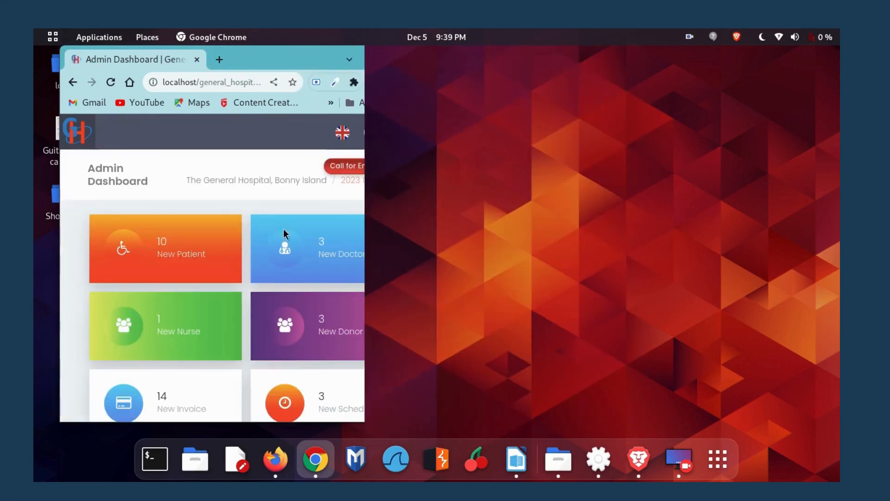
{"action": "scroll", "coordinate": [214, 203], "scroll_direction": "down", "scroll_amount": 5}
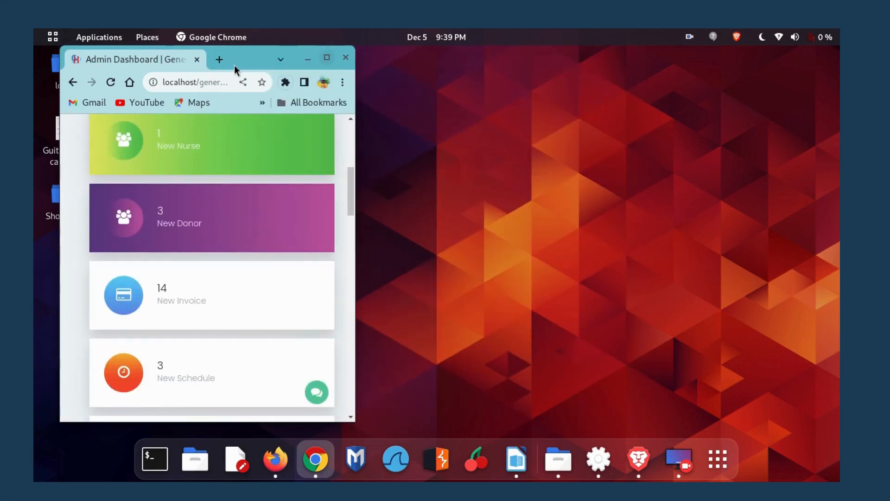
{"action": "left_click_drag", "start_coordinate": [234, 69], "coordinate": [456, 75]}
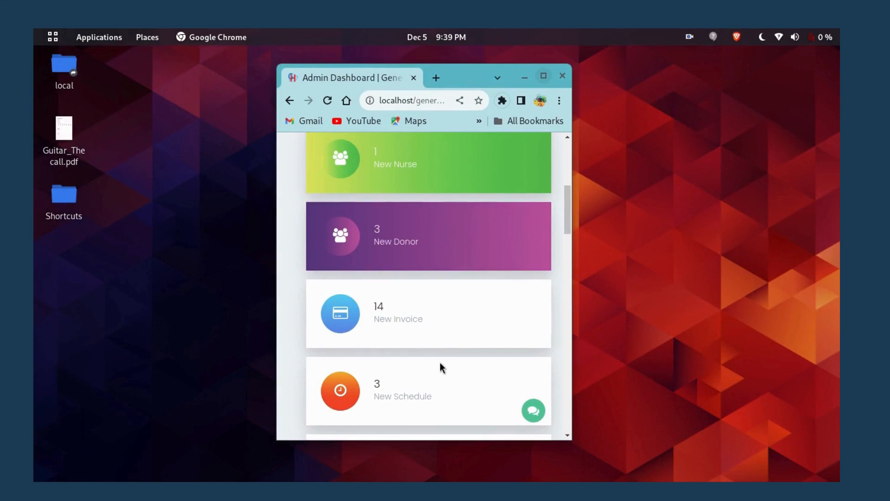
{"action": "scroll", "coordinate": [438, 364], "scroll_direction": "down", "scroll_amount": 4}
{"action": "scroll", "coordinate": [432, 352], "scroll_direction": "up", "scroll_amount": 10}
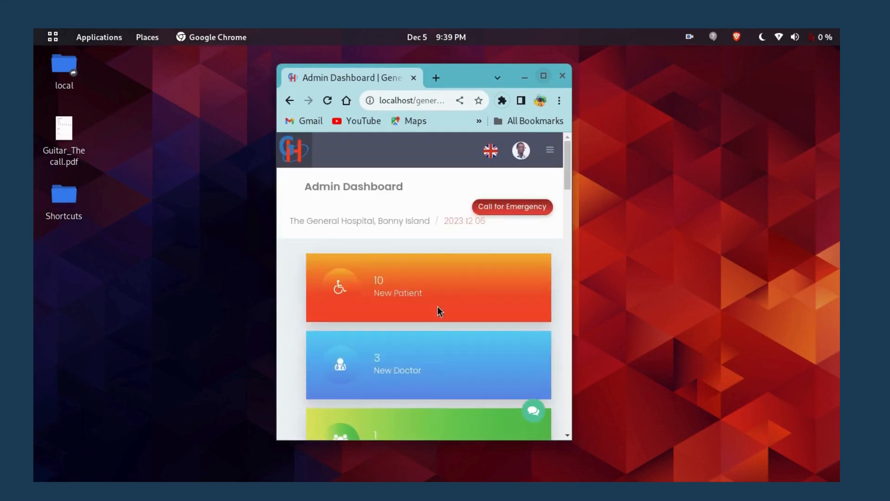
{"action": "scroll", "coordinate": [439, 297], "scroll_direction": "down", "scroll_amount": 15}
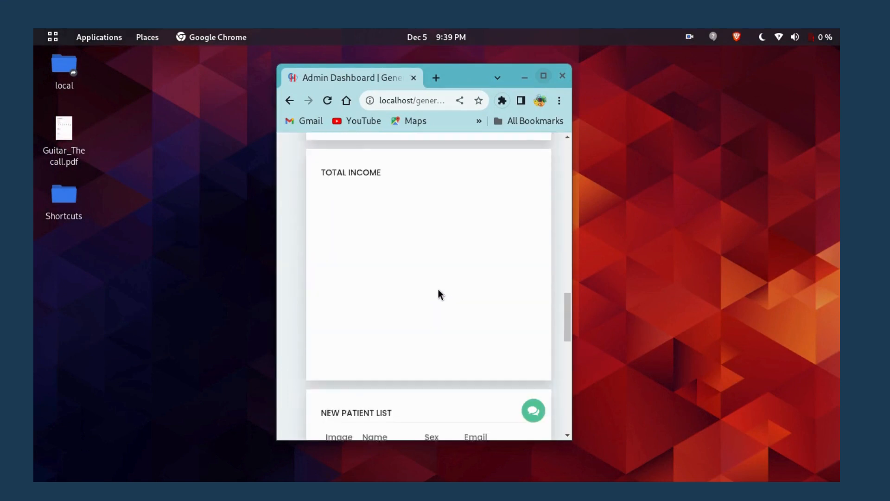
{"action": "scroll", "coordinate": [438, 290], "scroll_direction": "down", "scroll_amount": 14}
{"action": "scroll", "coordinate": [433, 294], "scroll_direction": "up", "scroll_amount": 4}
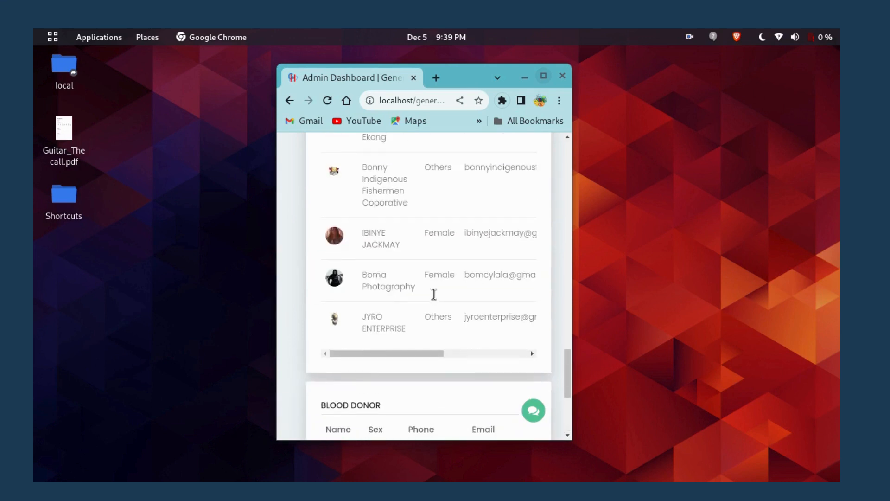
{"action": "scroll", "coordinate": [434, 294], "scroll_direction": "up", "scroll_amount": 20}
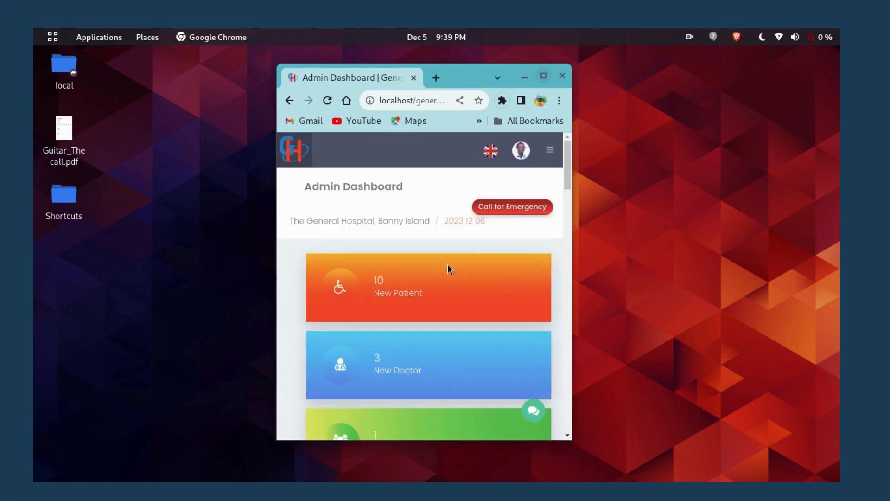
Open and close the hamburger navigation menu in the single-column mobile layout.
{"action": "left_click", "coordinate": [550, 149]}
{"action": "scroll", "coordinate": [411, 322], "scroll_direction": "down", "scroll_amount": 3}
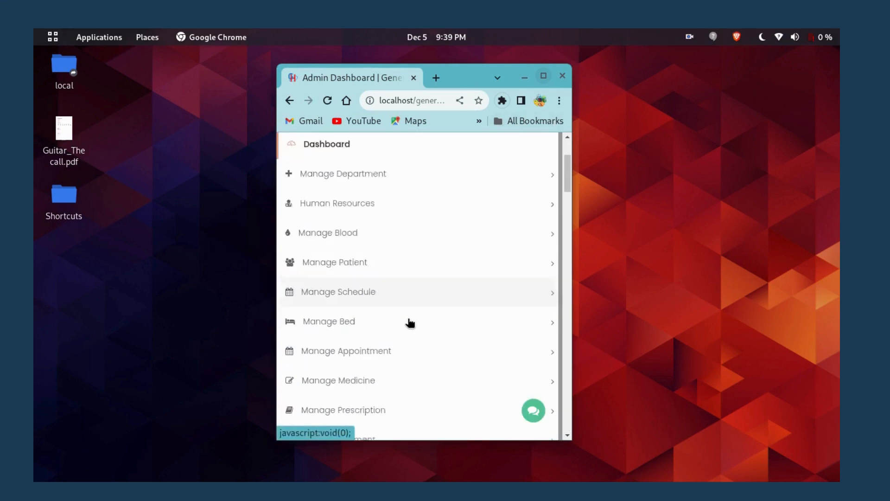
{"action": "scroll", "coordinate": [410, 322], "scroll_direction": "down", "scroll_amount": 13}
{"action": "scroll", "coordinate": [393, 306], "scroll_direction": "up", "scroll_amount": 9}
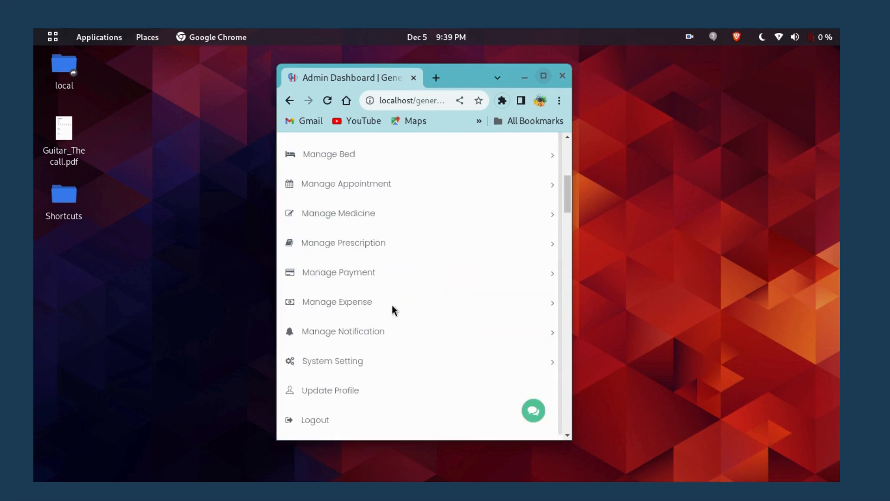
{"action": "scroll", "coordinate": [391, 304], "scroll_direction": "up", "scroll_amount": 6}
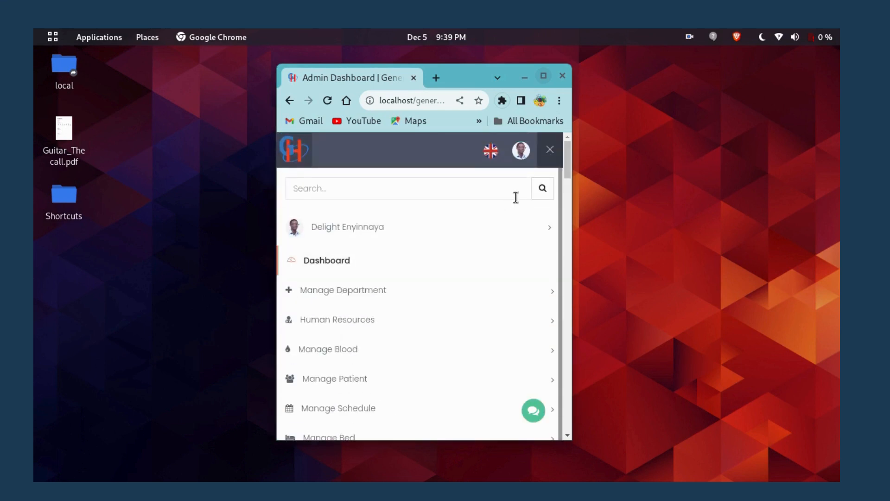
{"action": "left_click", "coordinate": [548, 151]}
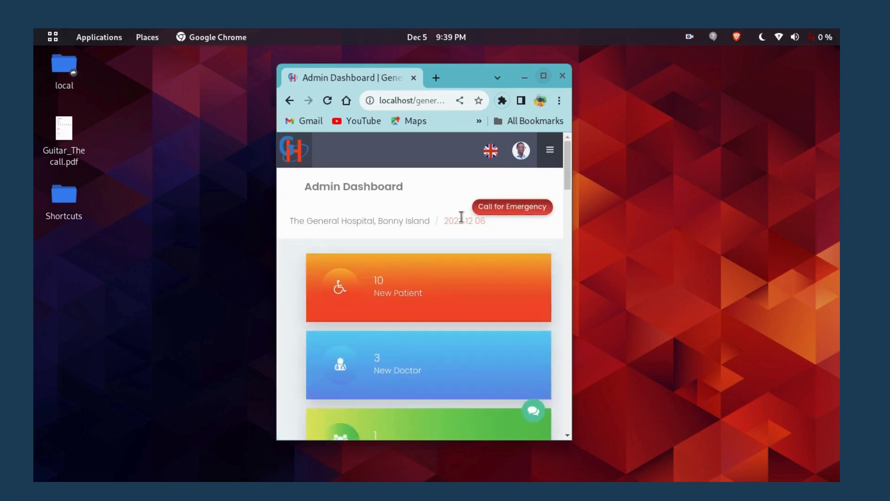
Maximize the browser window back to full screen.
{"action": "left_click", "coordinate": [543, 76]}
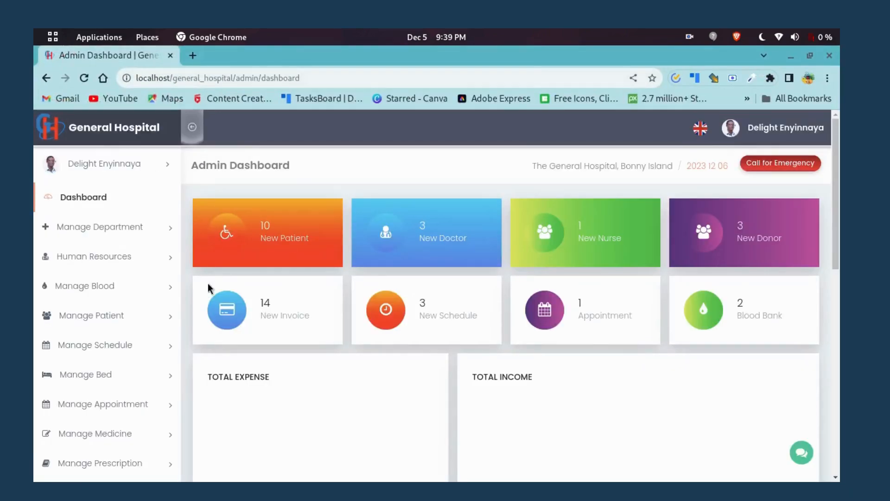
{"action": "scroll", "coordinate": [101, 307], "scroll_direction": "down", "scroll_amount": 5}
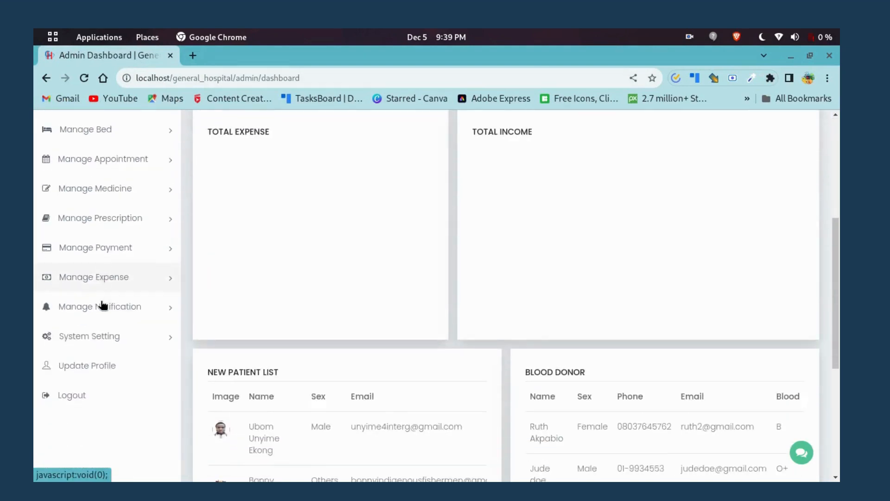
{"action": "scroll", "coordinate": [103, 305], "scroll_direction": "down", "scroll_amount": 1}
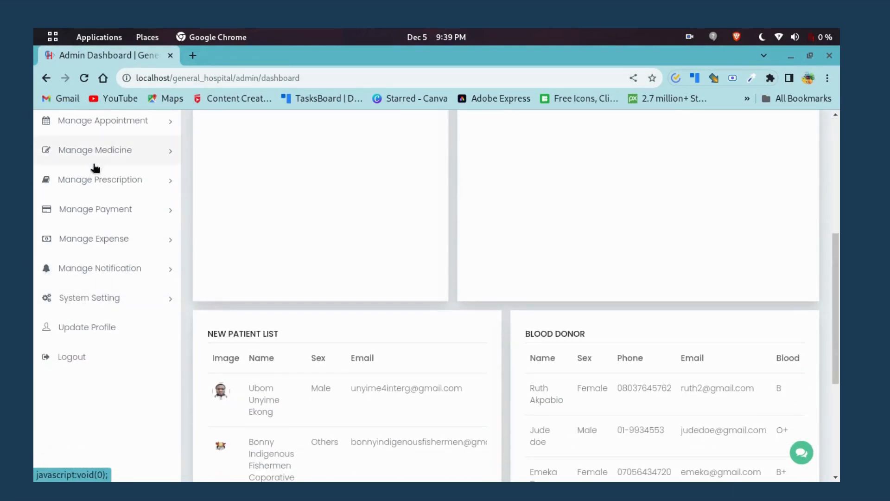
Go to System Setting > General Setting and bring the Theme Settings panel into view.
{"action": "left_click", "coordinate": [138, 291]}
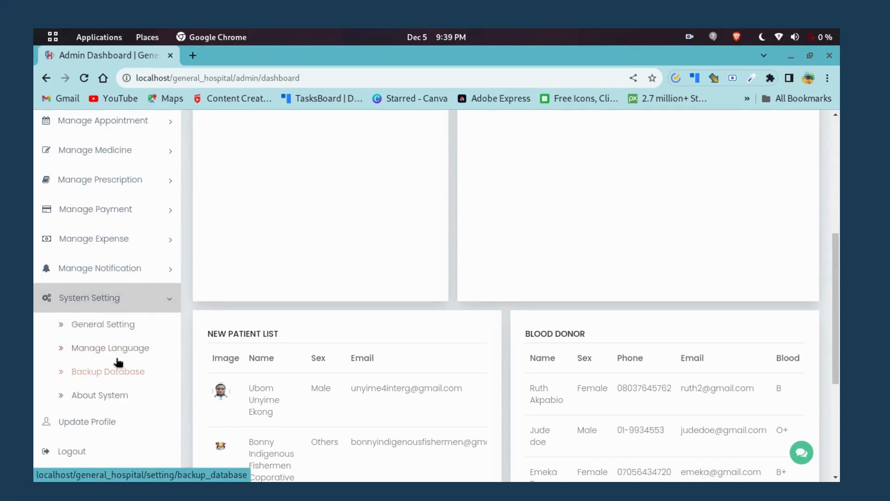
{"action": "left_click", "coordinate": [110, 324]}
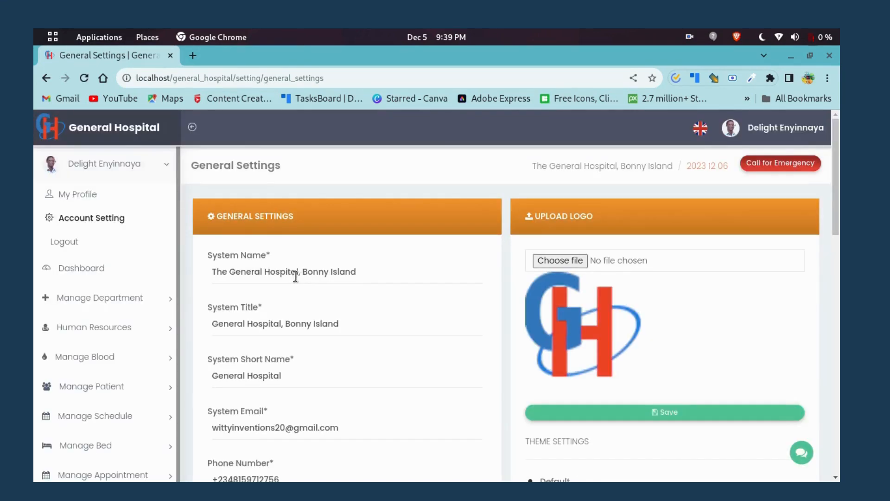
{"action": "scroll", "coordinate": [316, 273], "scroll_direction": "down", "scroll_amount": 3}
{"action": "scroll", "coordinate": [666, 280], "scroll_direction": "down", "scroll_amount": 2}
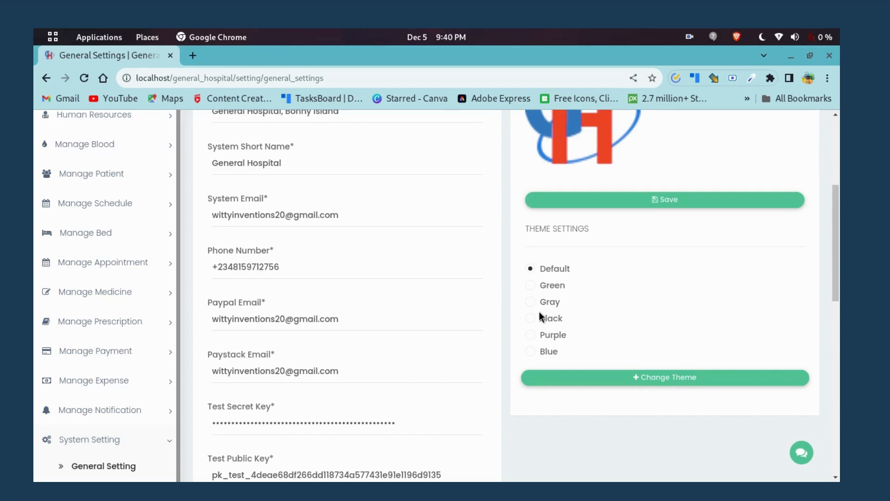
{"action": "scroll", "coordinate": [539, 311], "scroll_direction": "up", "scroll_amount": 5}
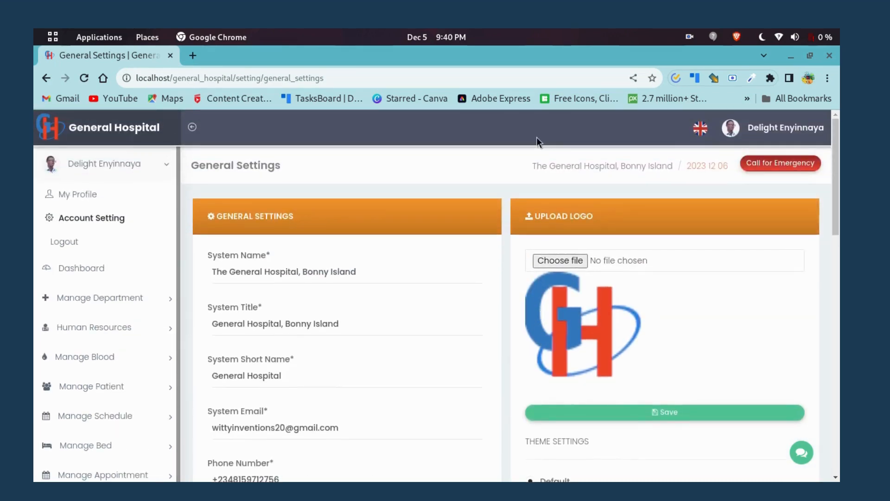
{"action": "scroll", "coordinate": [540, 310], "scroll_direction": "down", "scroll_amount": 5}
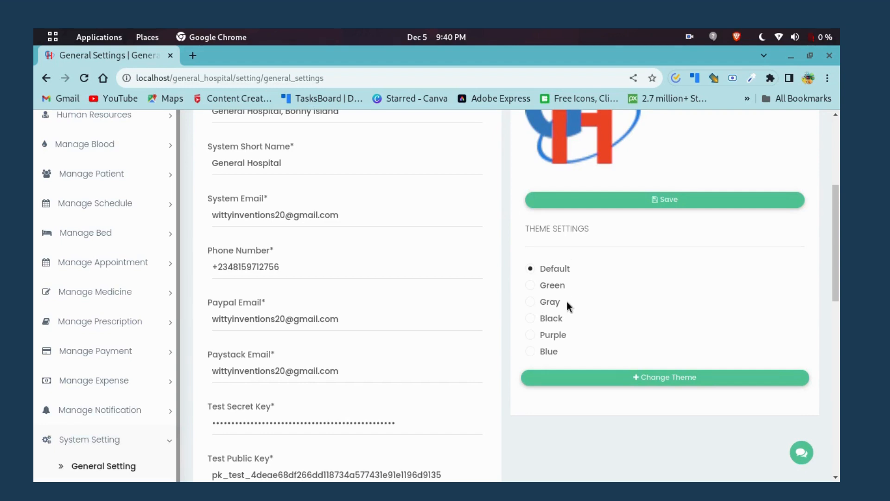
{"action": "scroll", "coordinate": [541, 320], "scroll_direction": "up", "scroll_amount": 5}
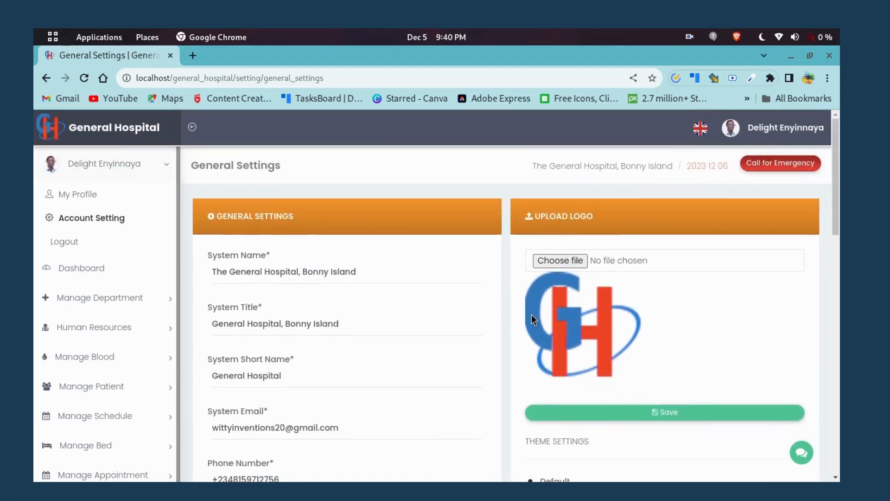
{"action": "scroll", "coordinate": [532, 310], "scroll_direction": "down", "scroll_amount": 5}
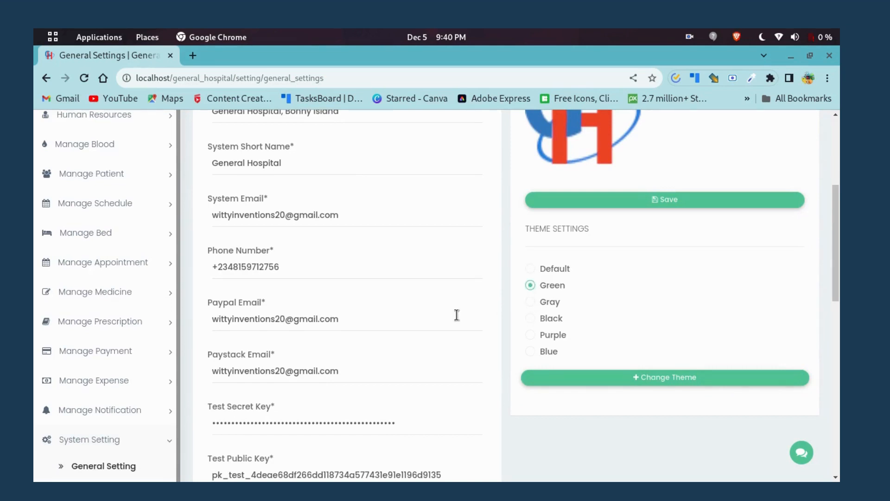
{"action": "scroll", "coordinate": [561, 336], "scroll_direction": "up", "scroll_amount": 2}
{"action": "scroll", "coordinate": [564, 337], "scroll_direction": "down", "scroll_amount": 2}
Preview the Gray, Black, Purple and Blue theme options.
{"action": "left_click", "coordinate": [531, 302]}
{"action": "left_click", "coordinate": [532, 319]}
{"action": "left_click", "coordinate": [531, 335]}
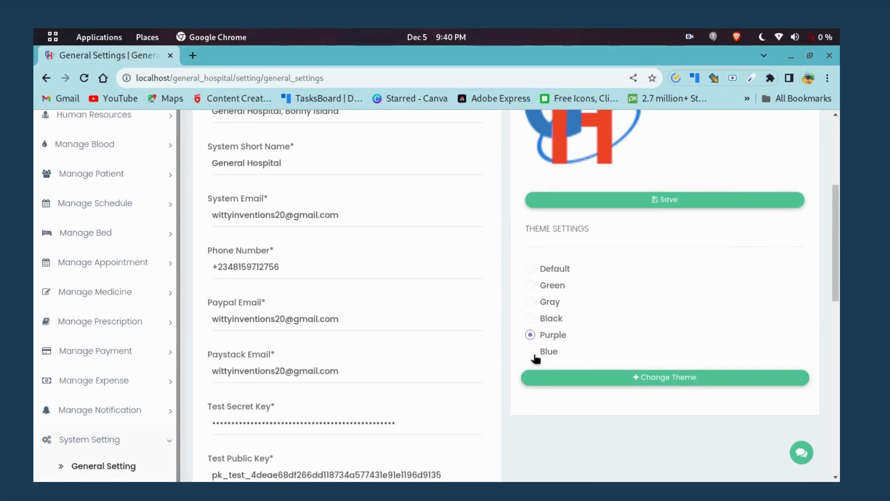
{"action": "left_click", "coordinate": [533, 353]}
Select Green and save it as the system theme with Change Theme.
{"action": "left_click", "coordinate": [533, 289]}
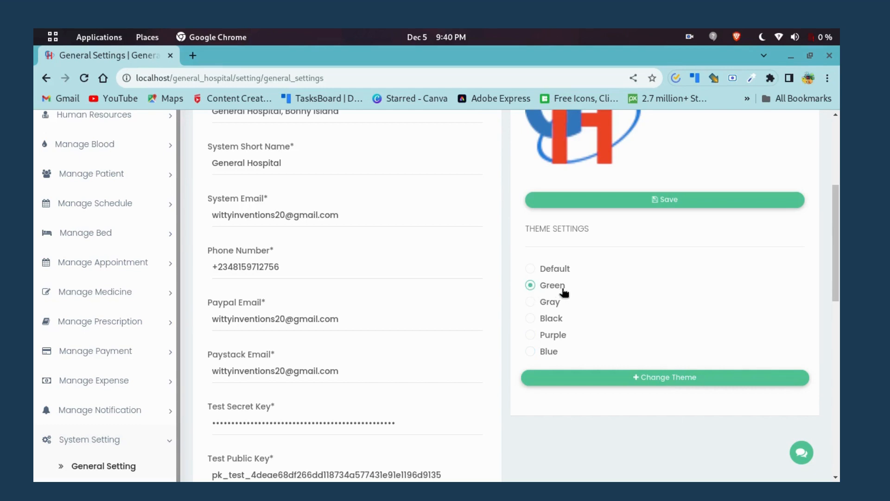
{"action": "left_click", "coordinate": [683, 380]}
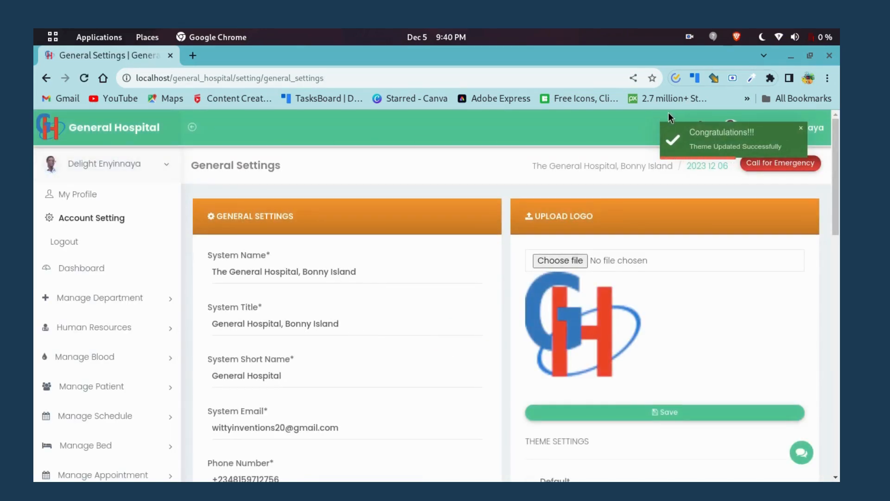
{"action": "scroll", "coordinate": [191, 212], "scroll_direction": "down", "scroll_amount": 5}
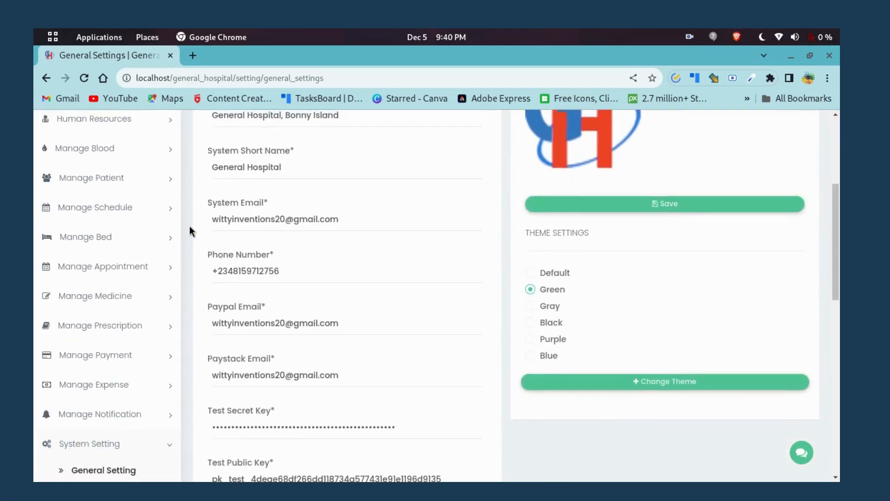
{"action": "scroll", "coordinate": [190, 226], "scroll_direction": "up", "scroll_amount": 5}
{"action": "scroll", "coordinate": [191, 199], "scroll_direction": "down", "scroll_amount": 2}
{"action": "scroll", "coordinate": [196, 200], "scroll_direction": "down", "scroll_amount": 3}
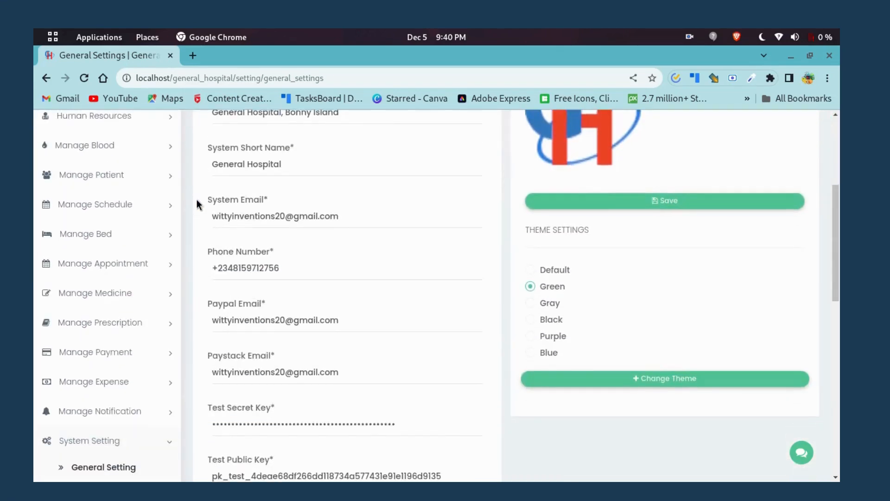
{"action": "scroll", "coordinate": [196, 200], "scroll_direction": "up", "scroll_amount": 5}
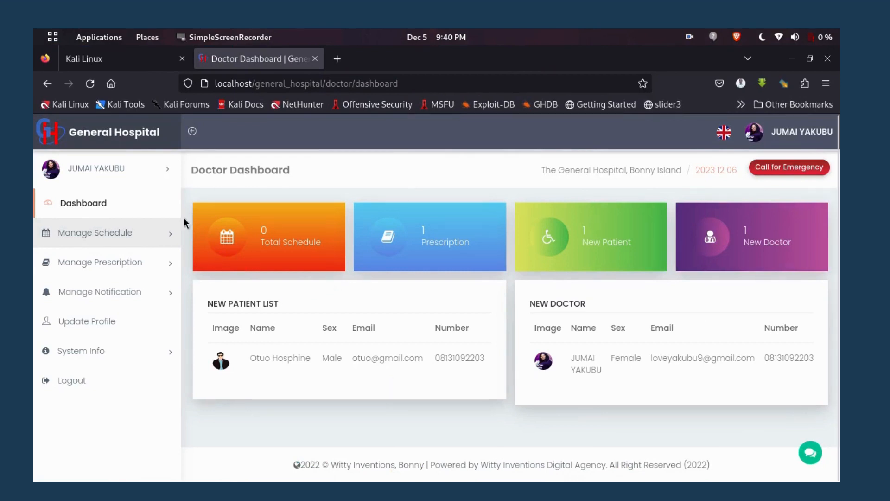
Reload the doctor dashboard and the patient invoice page to check the new theme.
{"action": "left_click", "coordinate": [47, 83]}
{"action": "key", "text": "F5"}
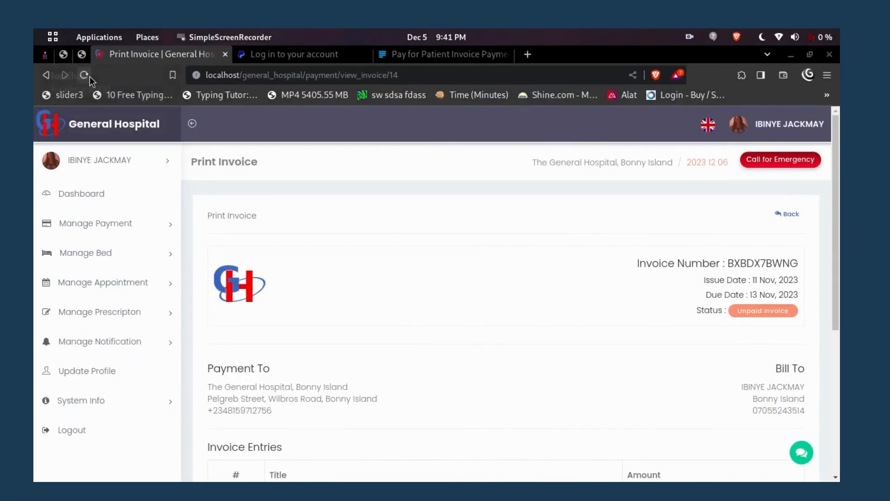
{"action": "left_click", "coordinate": [88, 75]}
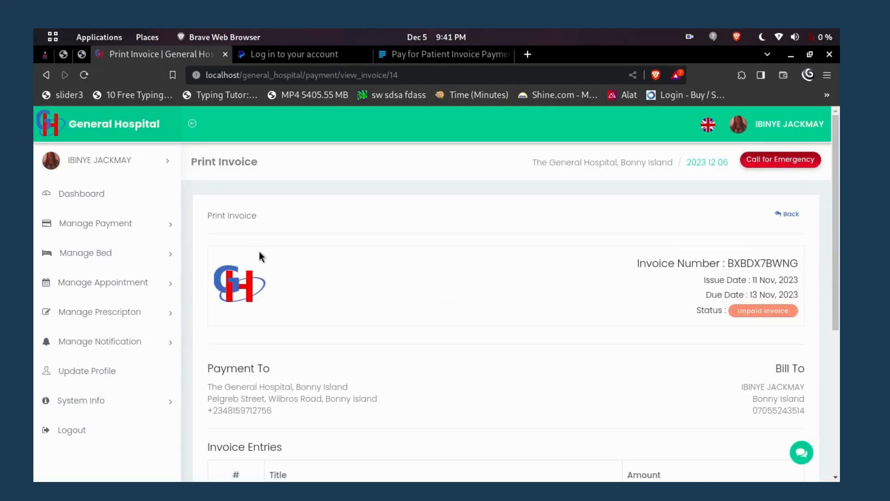
Switch workspaces back to the General Settings window in Chrome.
{"action": "key", "text": "ctrl+alt+Right"}
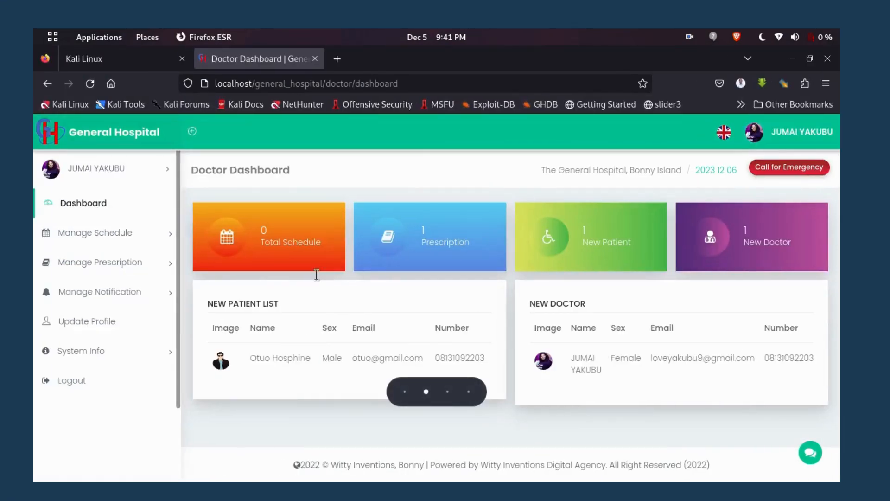
{"action": "key", "text": "ctrl+alt+Right"}
{"action": "scroll", "coordinate": [623, 389], "scroll_direction": "down", "scroll_amount": 8}
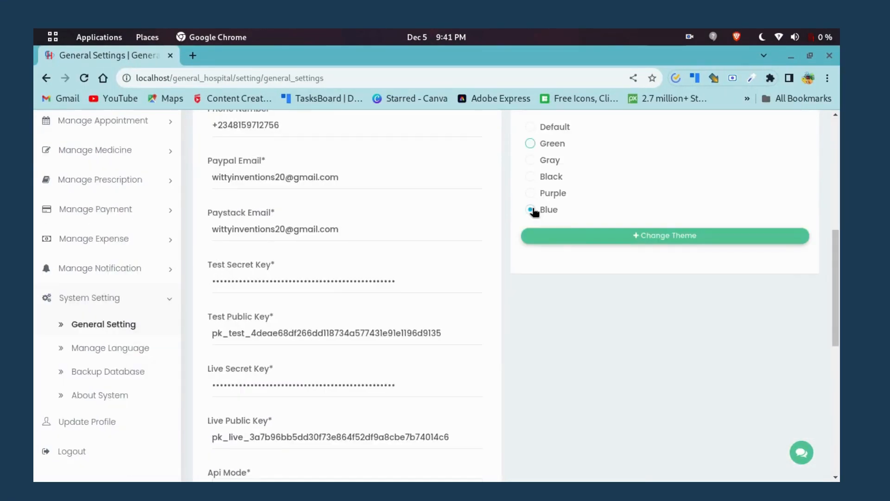
Select Blue and save it as the theme with Change Theme.
{"action": "left_click", "coordinate": [532, 211]}
{"action": "left_click", "coordinate": [630, 237]}
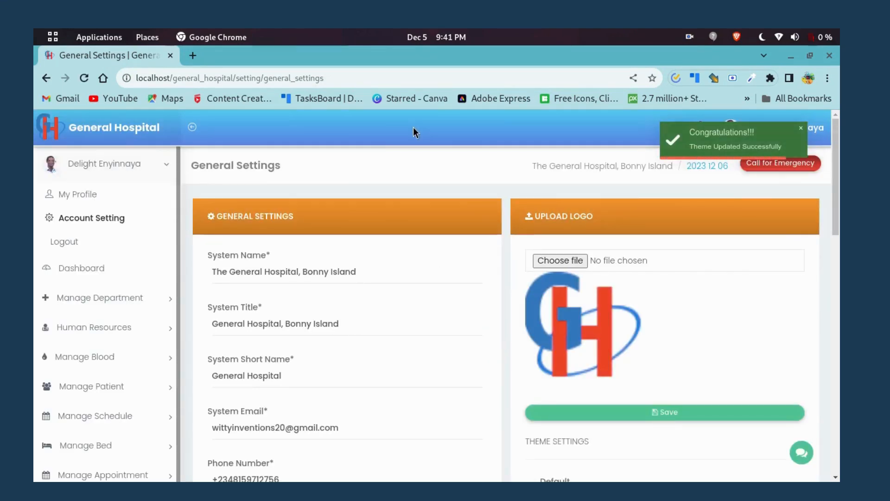
{"action": "scroll", "coordinate": [423, 328], "scroll_direction": "down", "scroll_amount": 4}
{"action": "scroll", "coordinate": [430, 326], "scroll_direction": "up", "scroll_amount": 4}
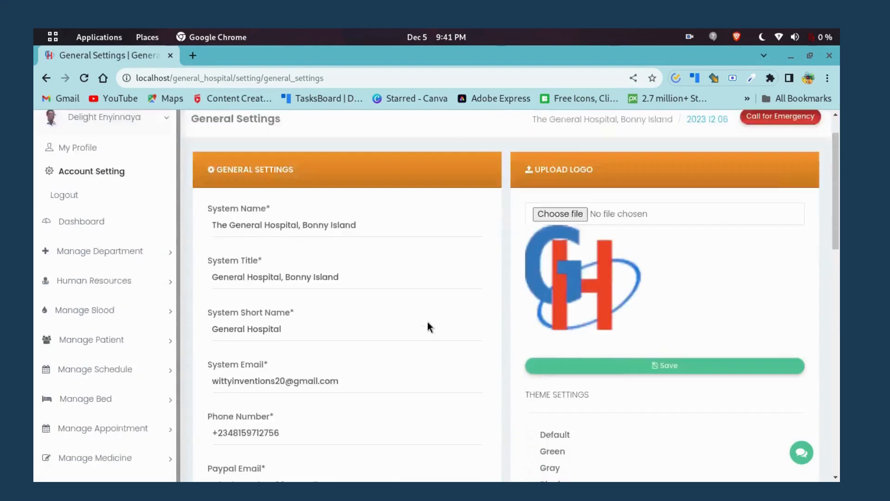
Collapse the side menu to icons only using the header toggle.
{"action": "left_click", "coordinate": [191, 127]}
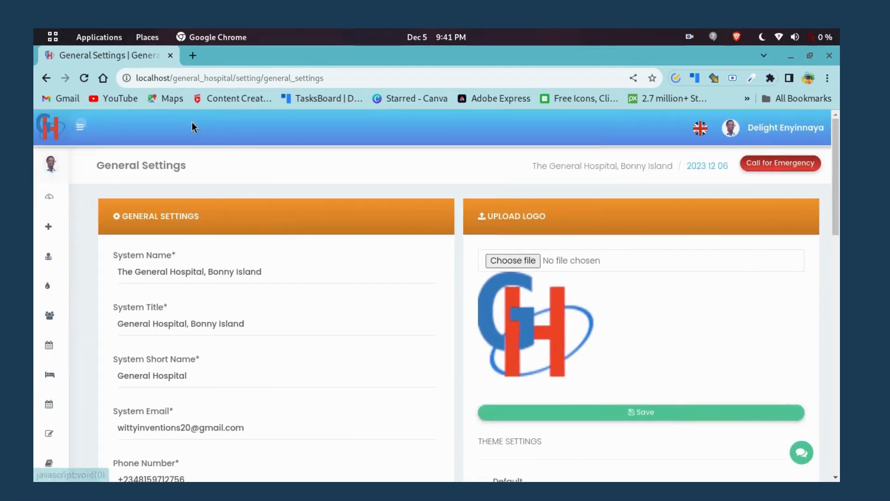
{"action": "scroll", "coordinate": [357, 288], "scroll_direction": "down", "scroll_amount": 6}
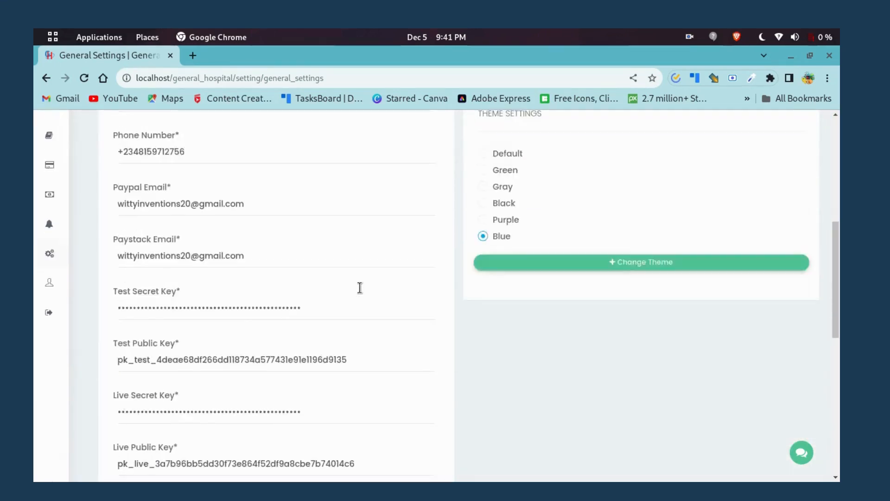
{"action": "scroll", "coordinate": [362, 289], "scroll_direction": "up", "scroll_amount": 5}
{"action": "scroll", "coordinate": [362, 285], "scroll_direction": "down", "scroll_amount": 6}
{"action": "scroll", "coordinate": [360, 280], "scroll_direction": "up", "scroll_amount": 5}
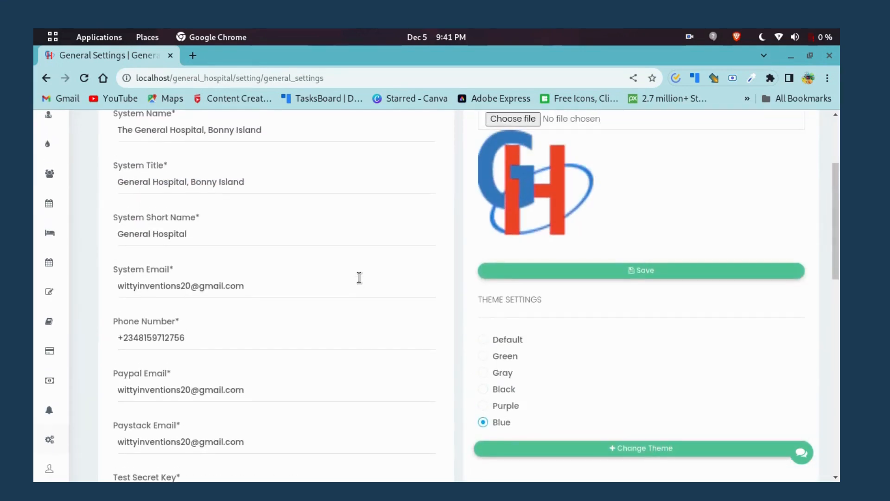
{"action": "scroll", "coordinate": [302, 280], "scroll_direction": "down", "scroll_amount": 3}
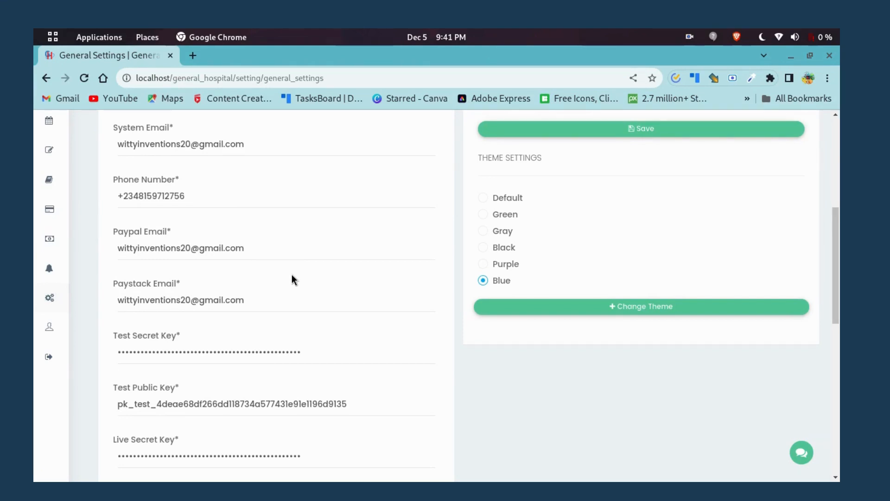
{"action": "scroll", "coordinate": [197, 357], "scroll_direction": "down", "scroll_amount": 2}
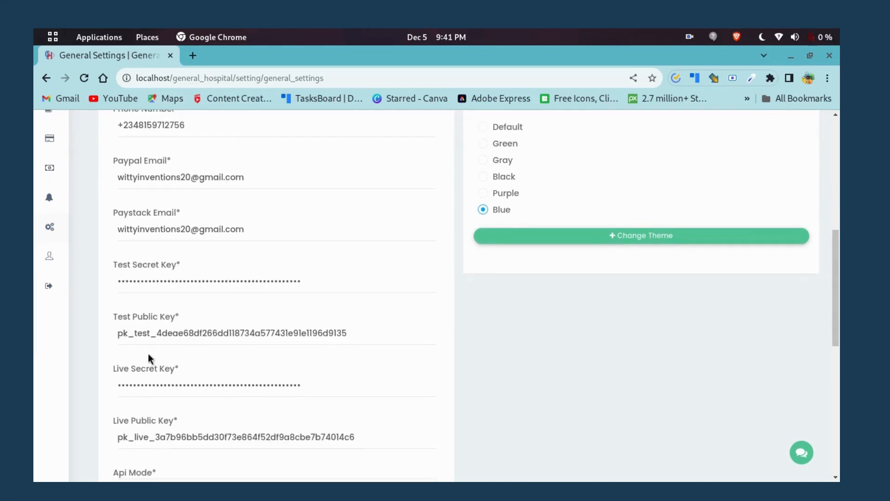
{"action": "scroll", "coordinate": [171, 366], "scroll_direction": "down", "scroll_amount": 3}
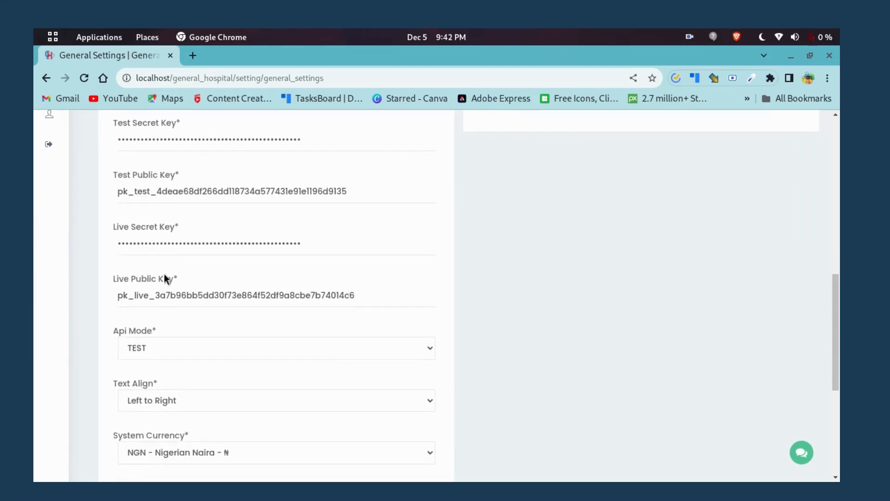
{"action": "scroll", "coordinate": [169, 294], "scroll_direction": "up", "scroll_amount": 3}
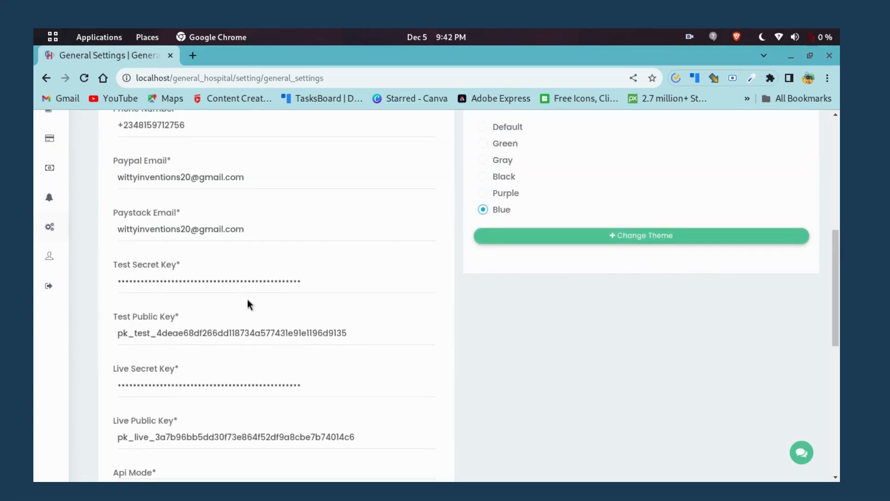
{"action": "scroll", "coordinate": [237, 353], "scroll_direction": "down", "scroll_amount": 3}
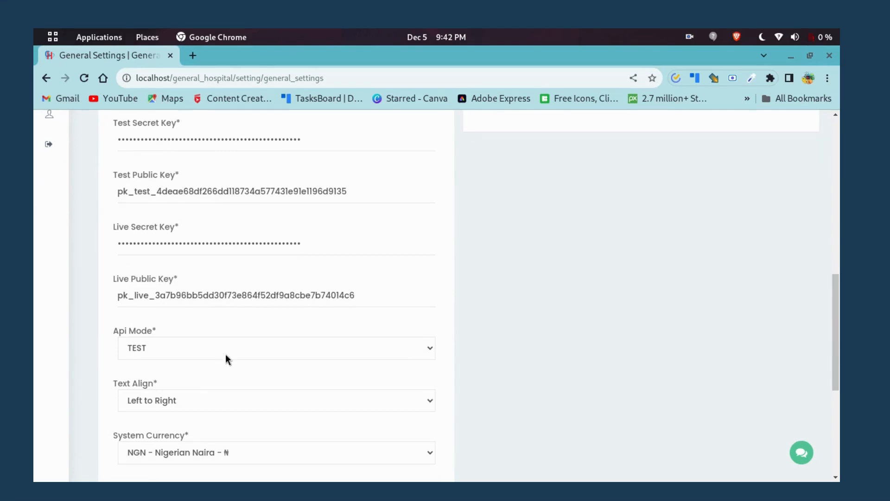
{"action": "left_click", "coordinate": [429, 348]}
{"action": "left_click", "coordinate": [431, 351]}
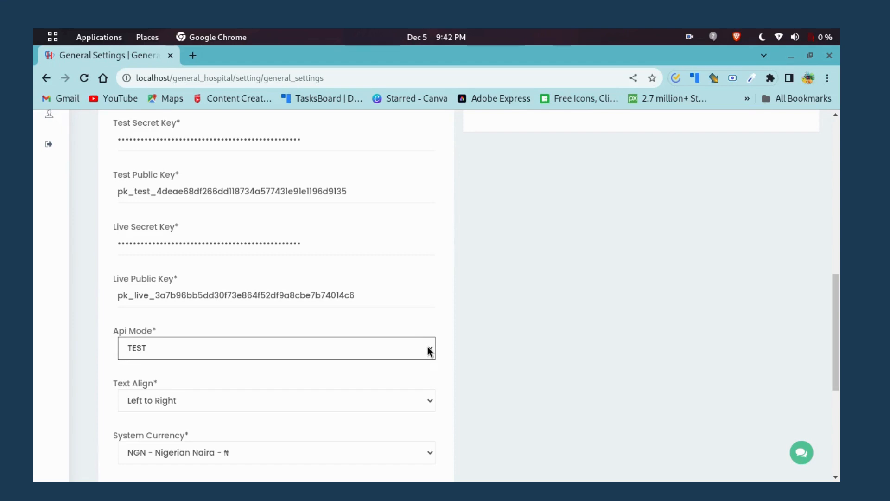
{"action": "left_click", "coordinate": [431, 351]}
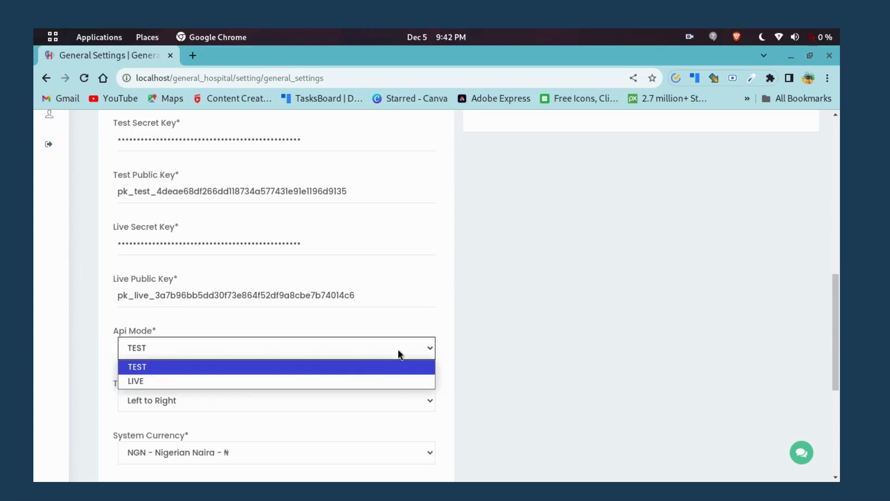
{"action": "left_click", "coordinate": [431, 356]}
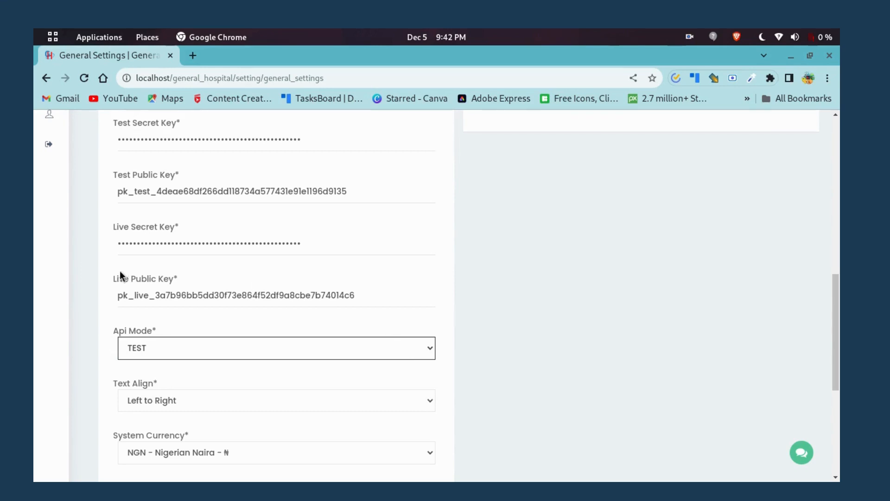
{"action": "scroll", "coordinate": [121, 254], "scroll_direction": "up", "scroll_amount": 1}
{"action": "scroll", "coordinate": [120, 254], "scroll_direction": "up", "scroll_amount": 1}
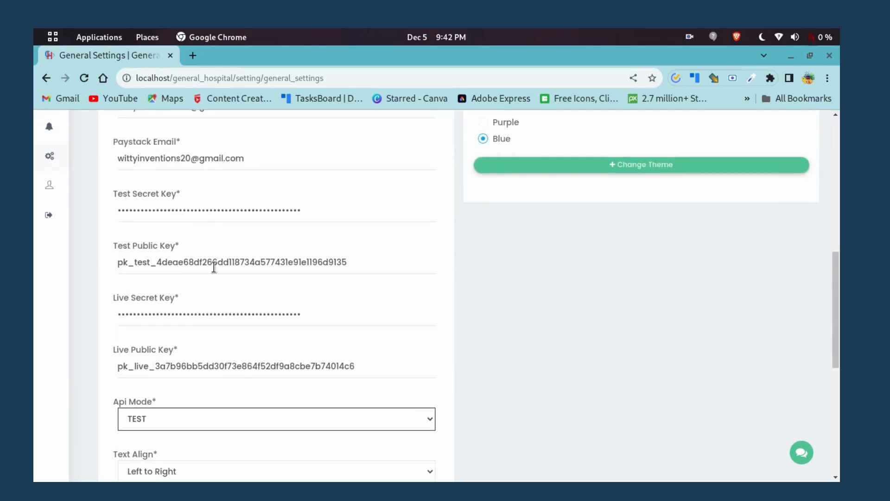
{"action": "scroll", "coordinate": [136, 239], "scroll_direction": "down", "scroll_amount": 2}
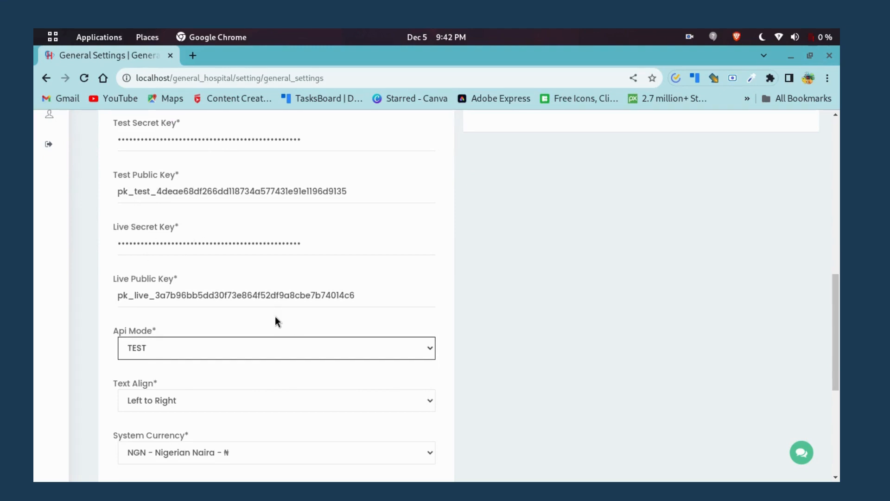
{"action": "left_click", "coordinate": [429, 348]}
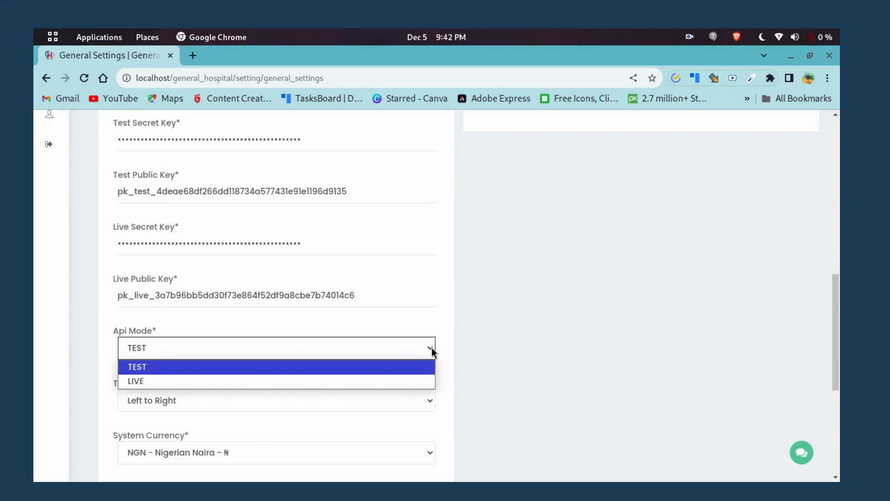
{"action": "left_click", "coordinate": [431, 348]}
{"action": "left_click", "coordinate": [431, 350]}
{"action": "scroll", "coordinate": [299, 291], "scroll_direction": "up", "scroll_amount": 2}
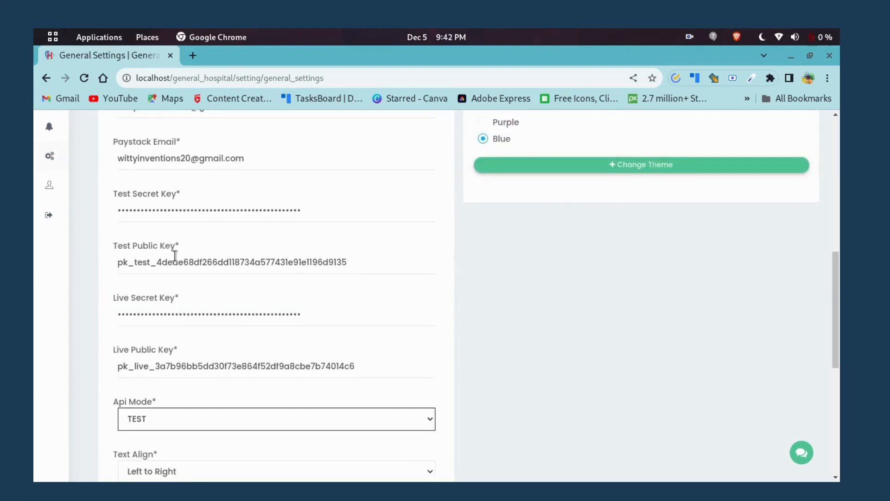
{"action": "scroll", "coordinate": [175, 255], "scroll_direction": "down", "scroll_amount": 5}
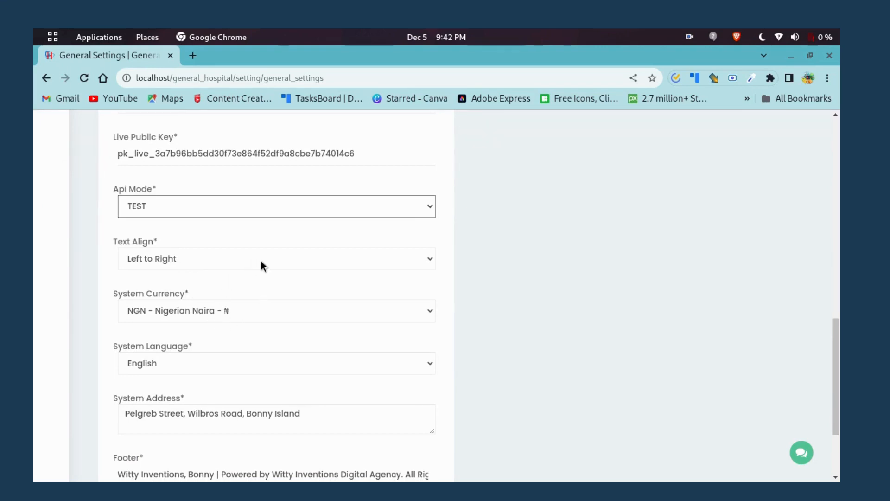
{"action": "left_click", "coordinate": [411, 259]}
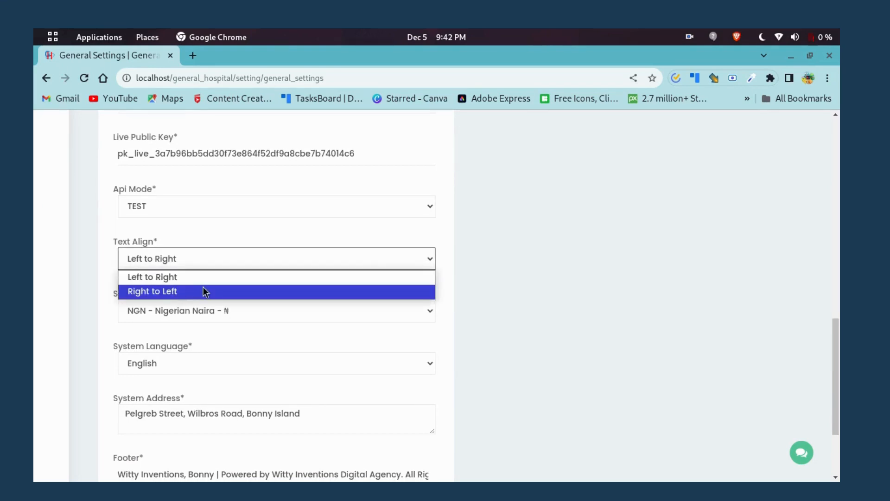
{"action": "left_click", "coordinate": [269, 325]}
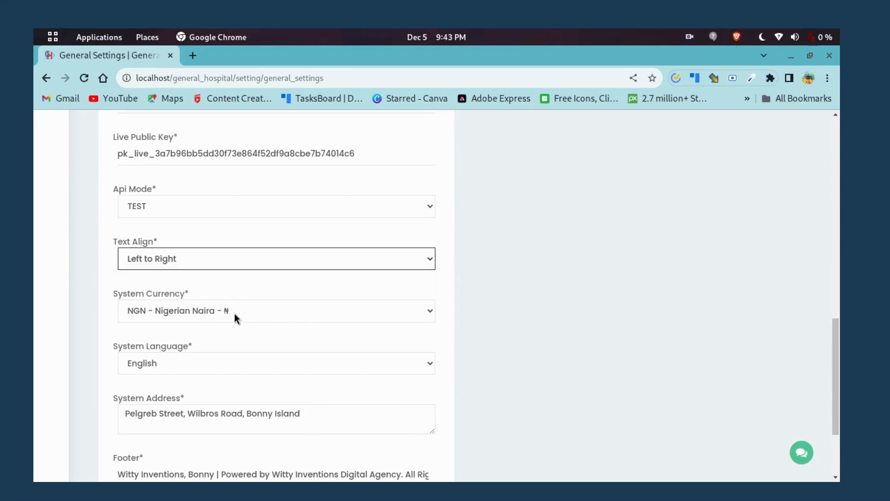
{"action": "left_click", "coordinate": [397, 315]}
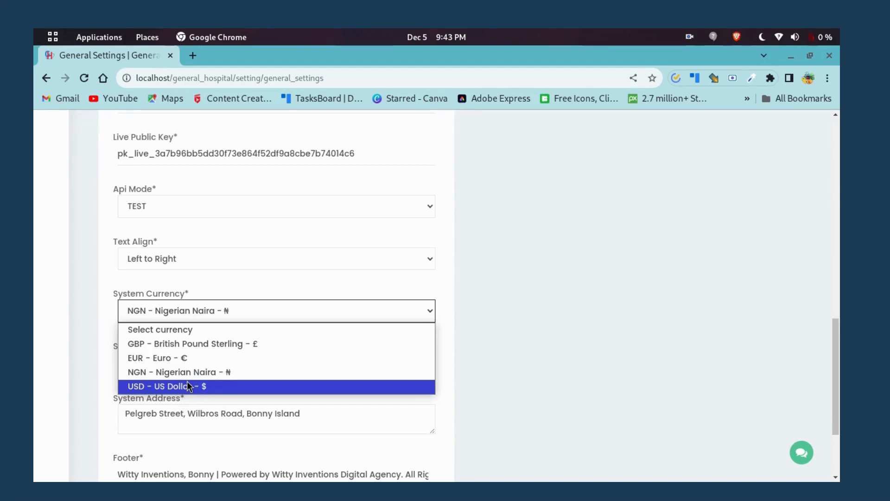
{"action": "left_click", "coordinate": [98, 370]}
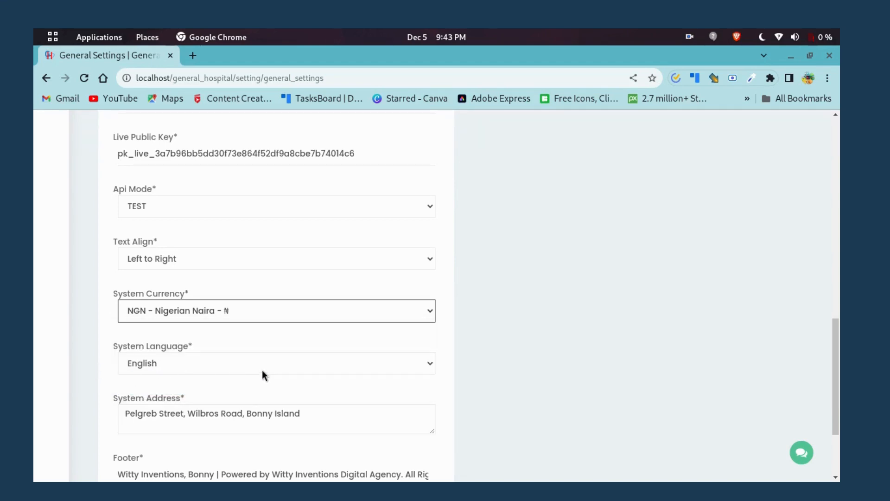
{"action": "left_click", "coordinate": [276, 361]}
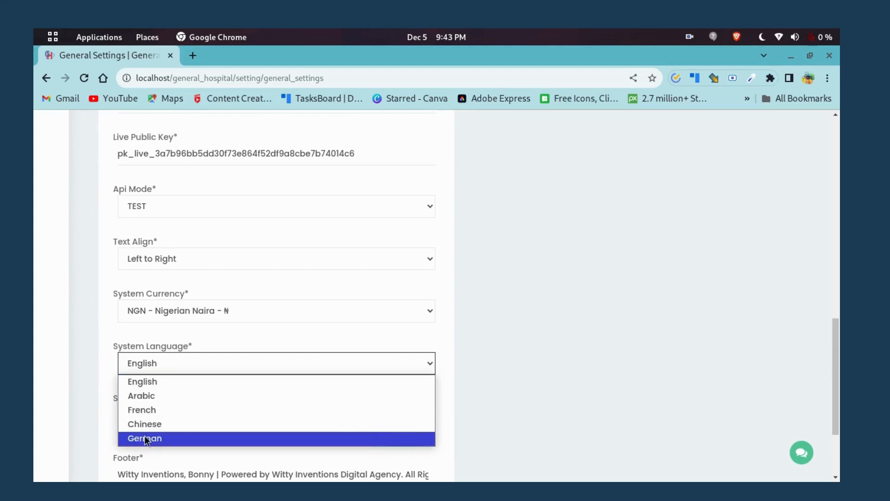
{"action": "left_click", "coordinate": [106, 389]}
{"action": "scroll", "coordinate": [597, 254], "scroll_direction": "up", "scroll_amount": 3}
{"action": "scroll", "coordinate": [597, 253], "scroll_direction": "up", "scroll_amount": 10}
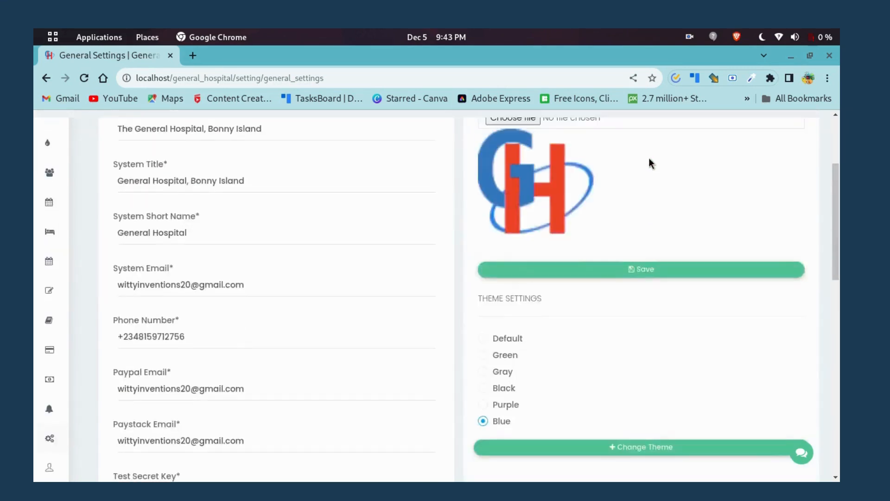
{"action": "scroll", "coordinate": [347, 292], "scroll_direction": "down", "scroll_amount": 15}
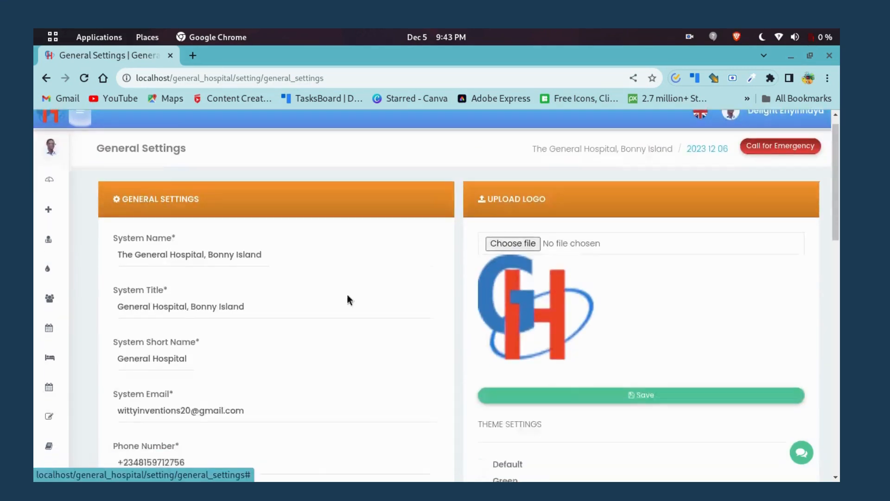
{"action": "scroll", "coordinate": [261, 336], "scroll_direction": "down", "scroll_amount": 1}
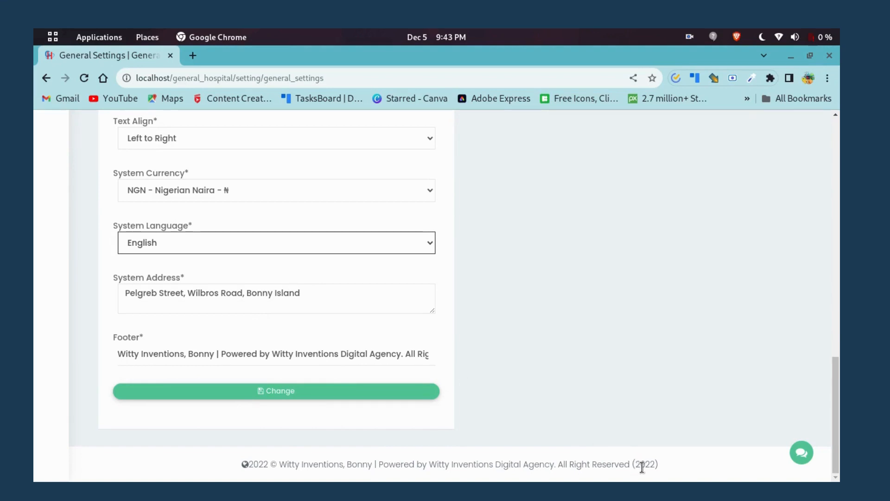
Change the footer year from 2022 to 2023, save the settings, and check the saved footer.
{"action": "left_click", "coordinate": [360, 351]}
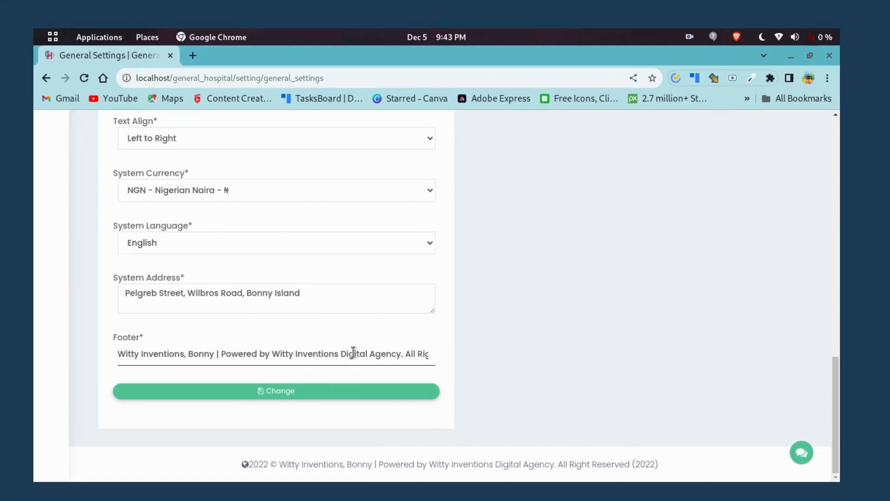
{"action": "key", "text": "Right"}
{"action": "key", "text": "Right"}
{"action": "key", "text": "Right"}
{"action": "key", "text": "Right"}
{"action": "key", "text": "Right"}
{"action": "key", "text": "Right"}
{"action": "key", "text": "Right"}
{"action": "key", "text": "Right"}
{"action": "key", "text": "Right"}
{"action": "key", "text": "Right"}
{"action": "key", "text": "Right"}
{"action": "key", "text": "Right"}
{"action": "key", "text": "Right"}
{"action": "key", "text": "Right"}
{"action": "key", "text": "Right"}
{"action": "key", "text": "Right"}
{"action": "key", "text": "Right"}
{"action": "key", "text": "Right"}
{"action": "key", "text": "Right"}
{"action": "key", "text": "Right"}
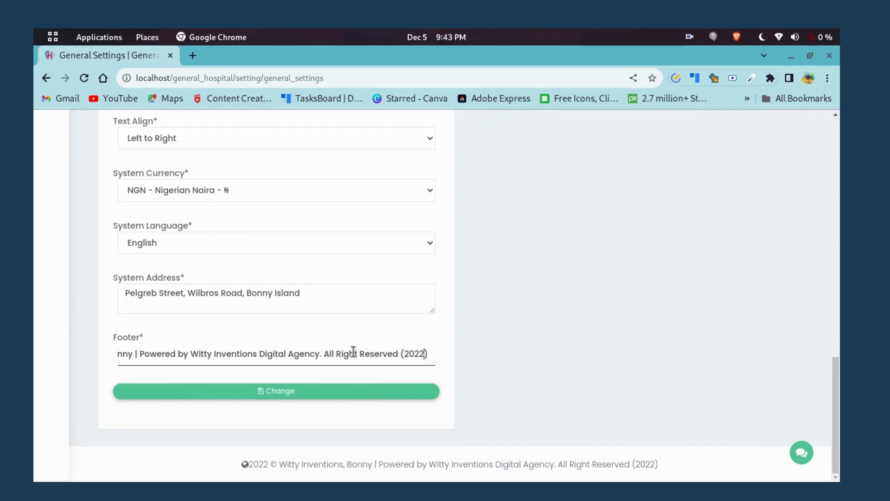
{"action": "key", "text": "BackSpace"}
{"action": "type", "text": "3"}
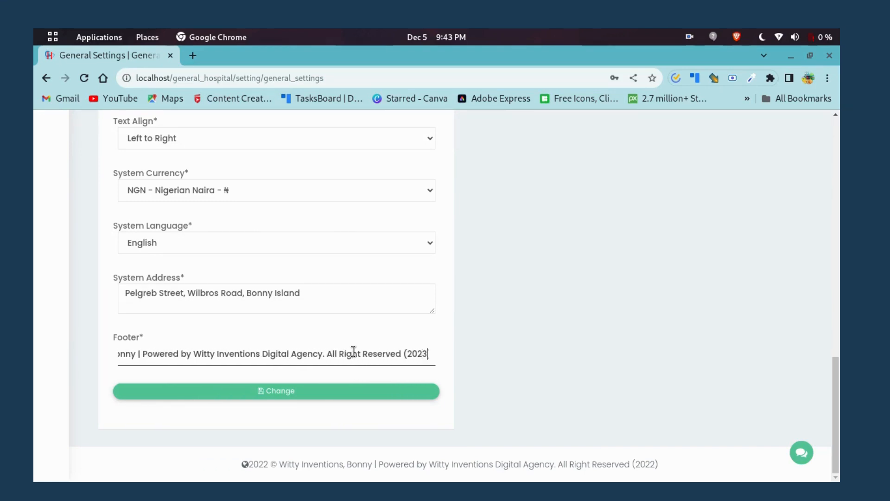
{"action": "left_click", "coordinate": [289, 389]}
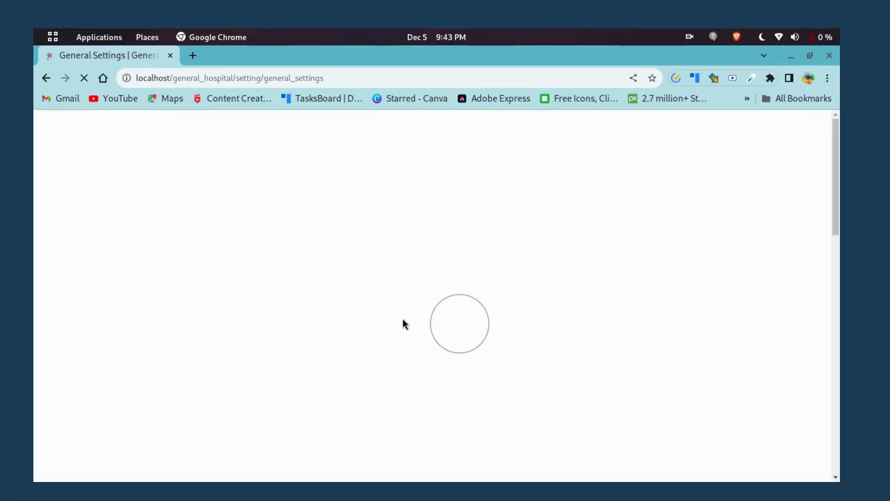
{"action": "scroll", "coordinate": [411, 321], "scroll_direction": "down", "scroll_amount": 8}
{"action": "scroll", "coordinate": [414, 321], "scroll_direction": "down", "scroll_amount": 8}
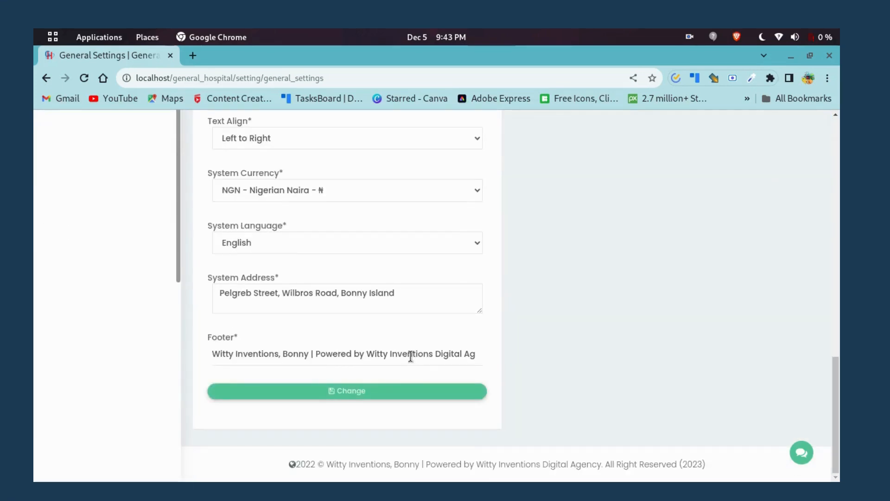
{"action": "left_click", "coordinate": [406, 355]}
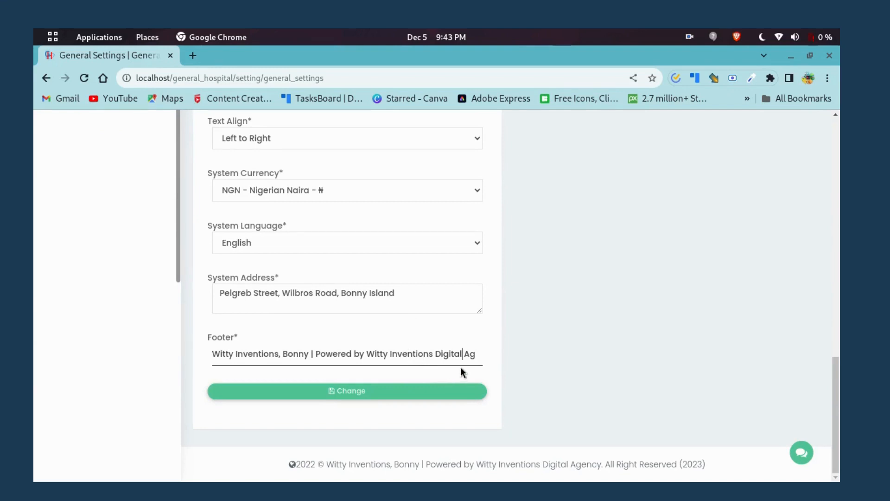
{"action": "scroll", "coordinate": [399, 347], "scroll_direction": "up", "scroll_amount": 15}
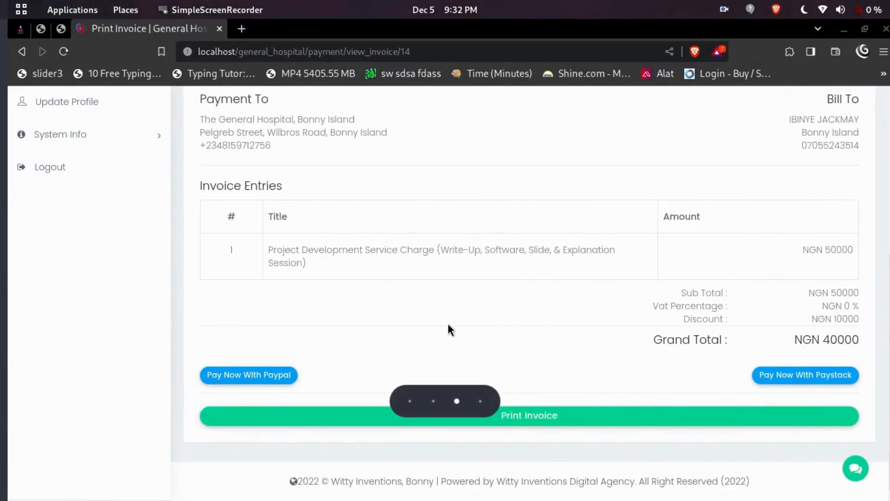
Open the invoice list under Manage Payment > List Invoice.
{"action": "scroll", "coordinate": [325, 220], "scroll_direction": "up", "scroll_amount": 5}
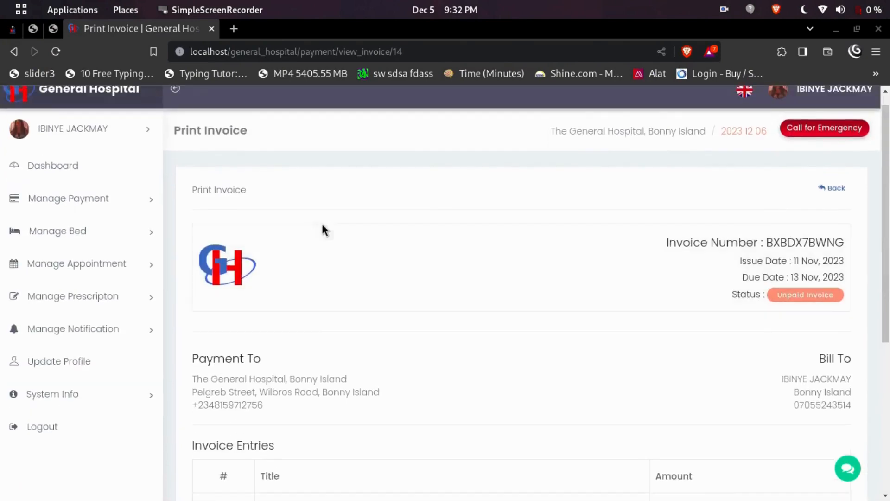
{"action": "scroll", "coordinate": [559, 304], "scroll_direction": "down", "scroll_amount": 3}
{"action": "scroll", "coordinate": [559, 297], "scroll_direction": "up", "scroll_amount": 2}
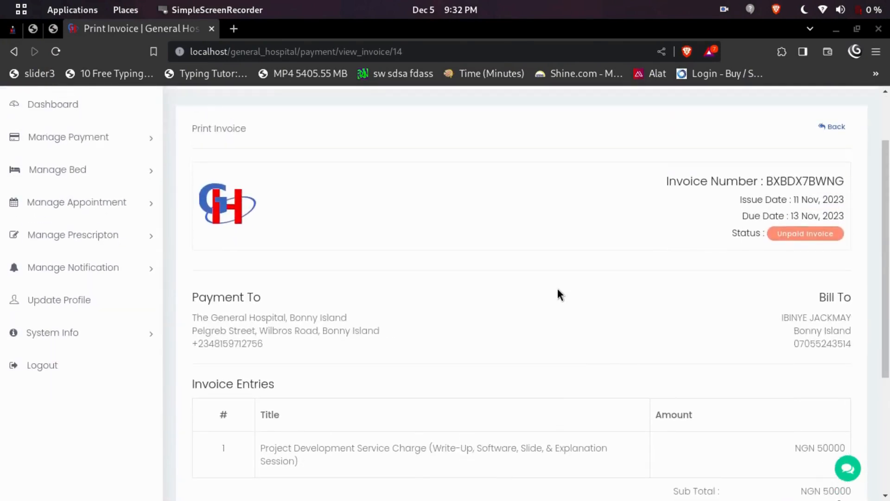
{"action": "scroll", "coordinate": [465, 285], "scroll_direction": "up", "scroll_amount": 2}
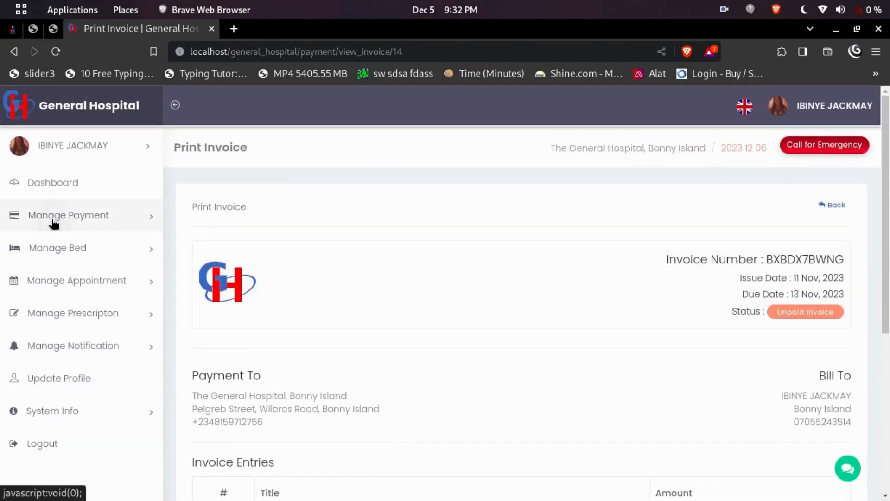
{"action": "left_click", "coordinate": [56, 221]}
{"action": "left_click", "coordinate": [66, 244]}
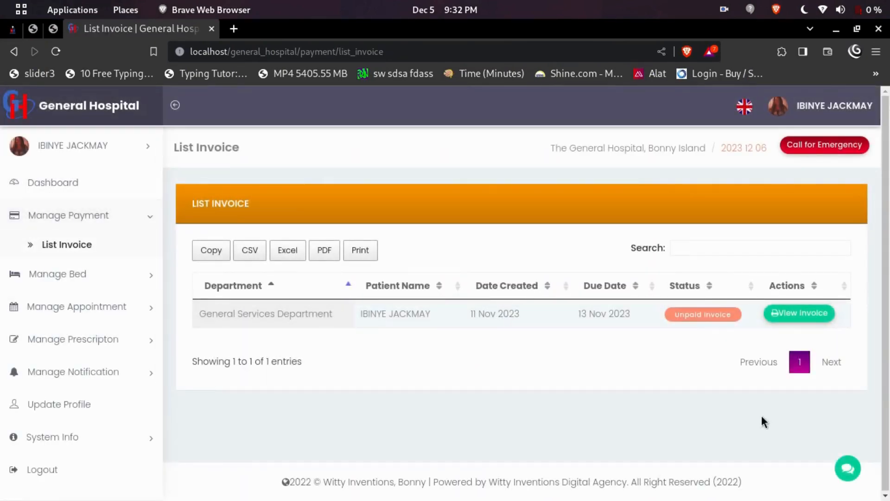
View the unpaid NGN 40000 invoice and scroll to its Pay Now buttons.
{"action": "left_click", "coordinate": [811, 310]}
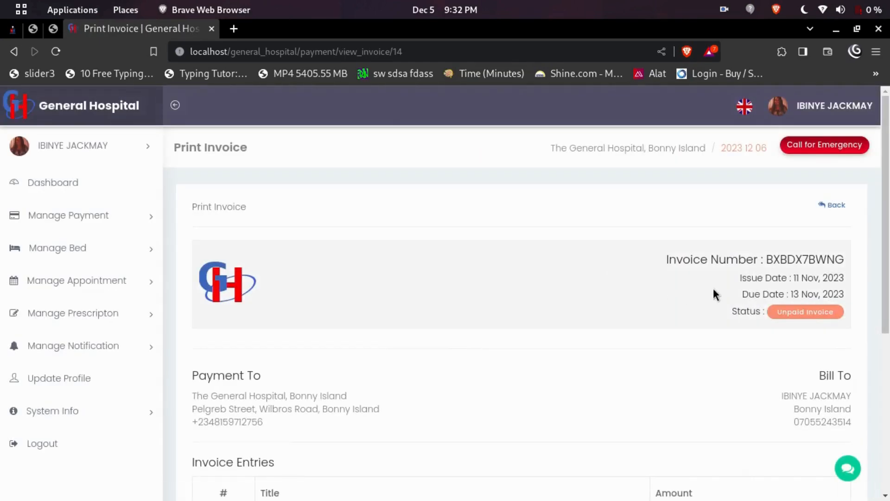
{"action": "scroll", "coordinate": [716, 294], "scroll_direction": "down", "scroll_amount": 5}
{"action": "scroll", "coordinate": [710, 290], "scroll_direction": "down", "scroll_amount": 2}
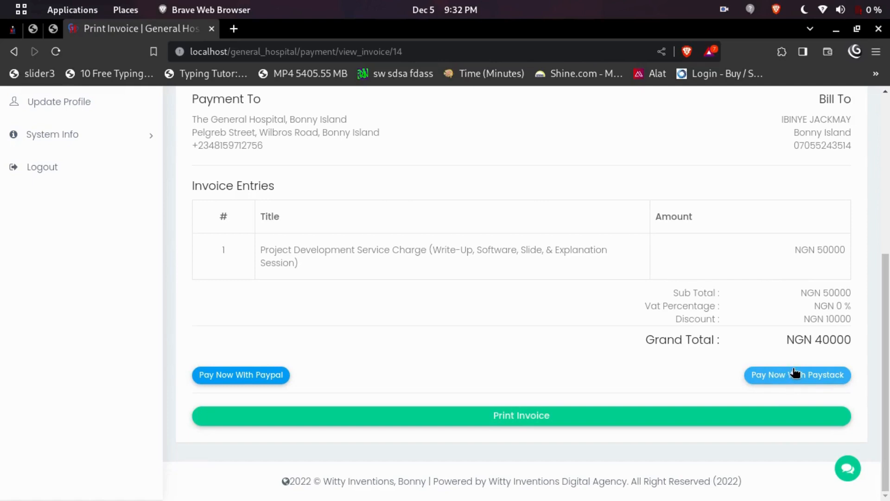
{"action": "scroll", "coordinate": [788, 378], "scroll_direction": "up", "scroll_amount": 2}
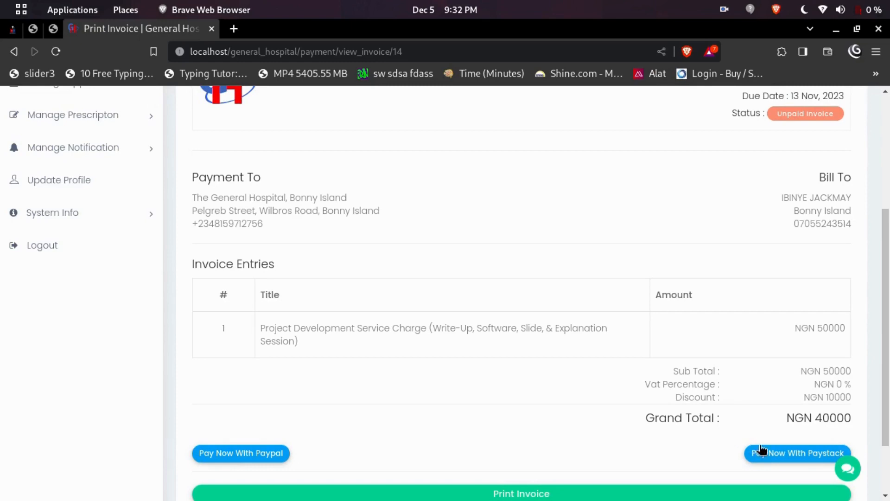
{"action": "scroll", "coordinate": [643, 385], "scroll_direction": "up", "scroll_amount": 3}
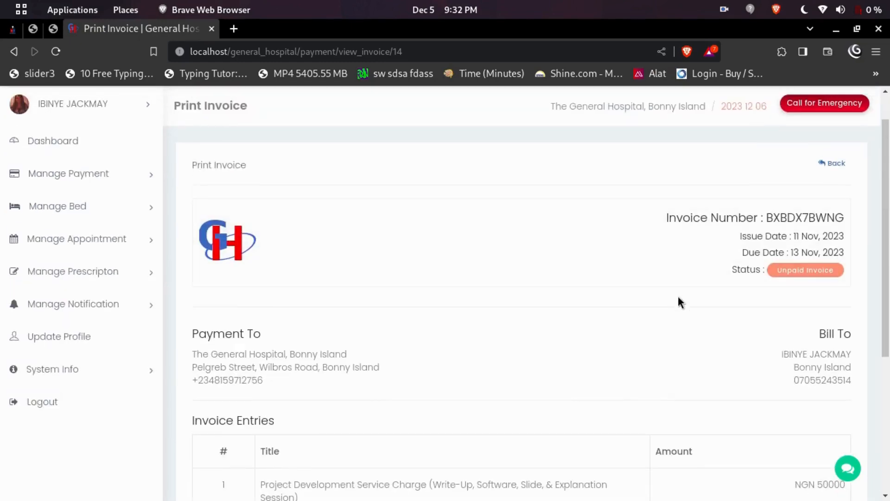
{"action": "scroll", "coordinate": [667, 308], "scroll_direction": "down", "scroll_amount": 5}
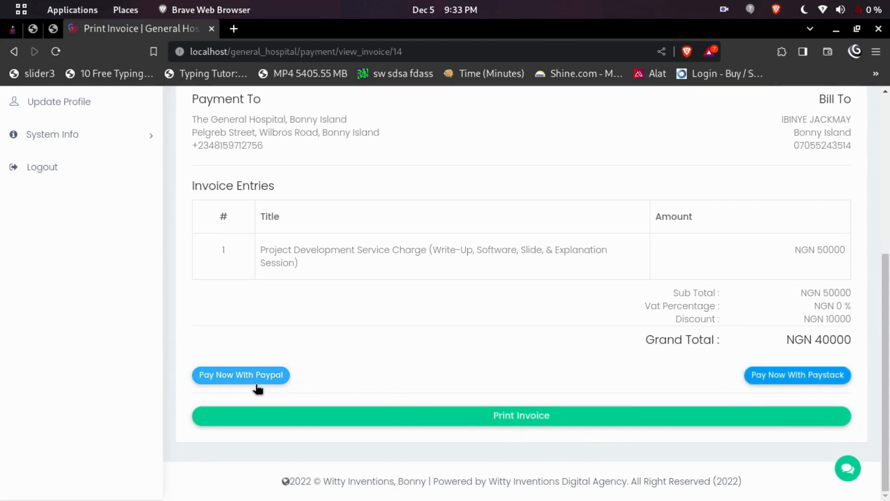
Open the Paystack Patient Invoice Payment form, look it over, then return to the Print Invoice tab.
{"action": "left_click", "coordinate": [810, 380]}
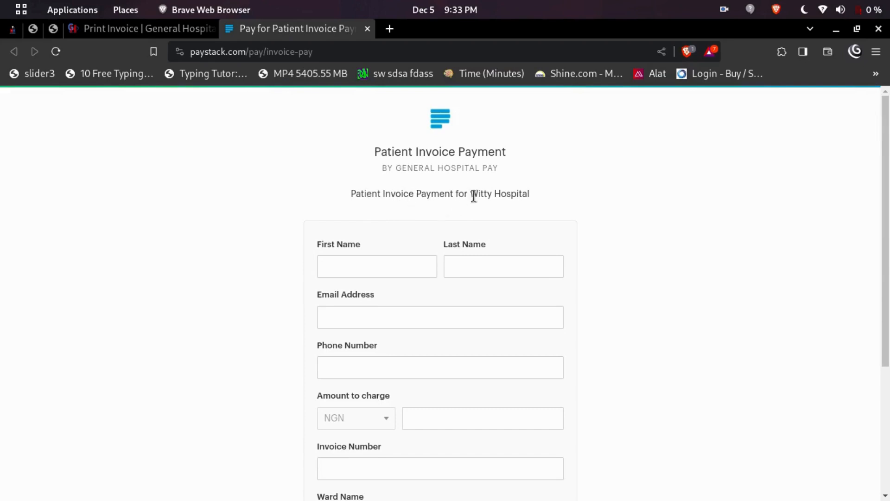
{"action": "scroll", "coordinate": [510, 204], "scroll_direction": "down", "scroll_amount": 4}
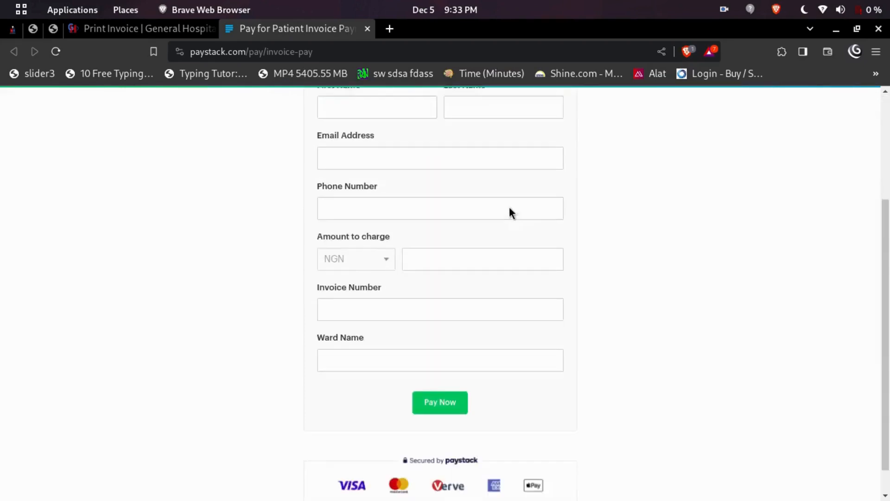
{"action": "scroll", "coordinate": [375, 231], "scroll_direction": "up", "scroll_amount": 3}
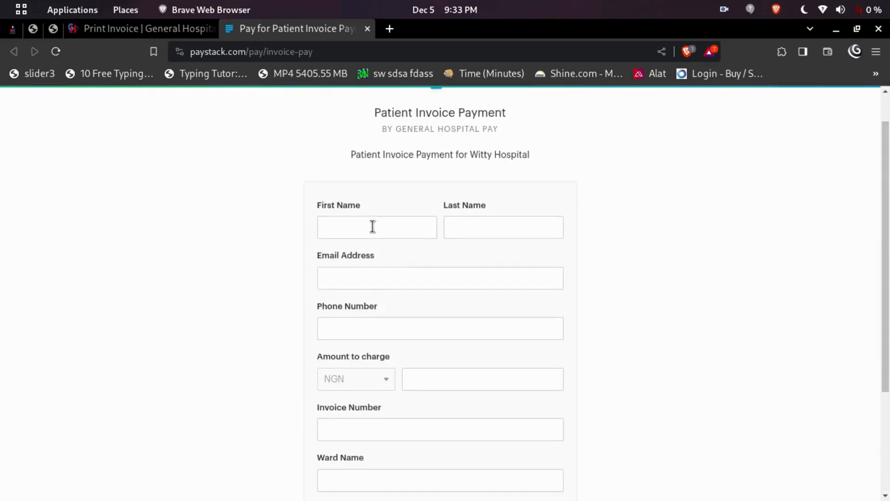
{"action": "scroll", "coordinate": [371, 227], "scroll_direction": "down", "scroll_amount": 3}
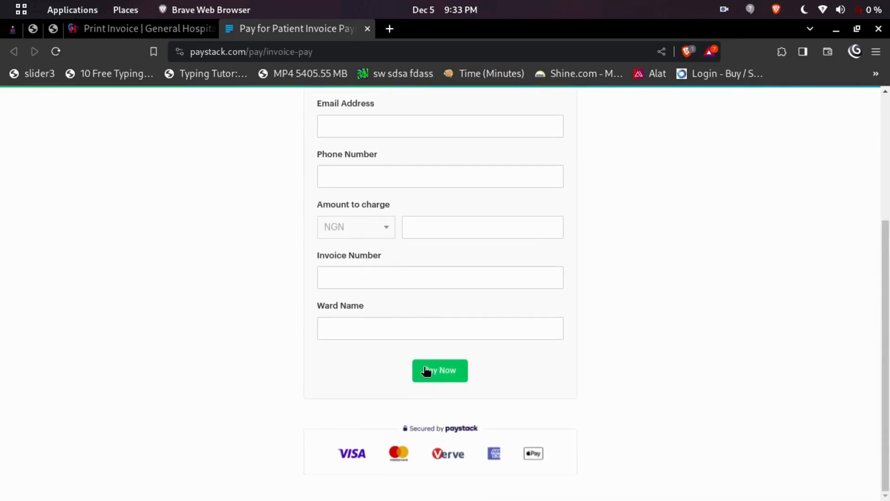
{"action": "scroll", "coordinate": [423, 363], "scroll_direction": "up", "scroll_amount": 3}
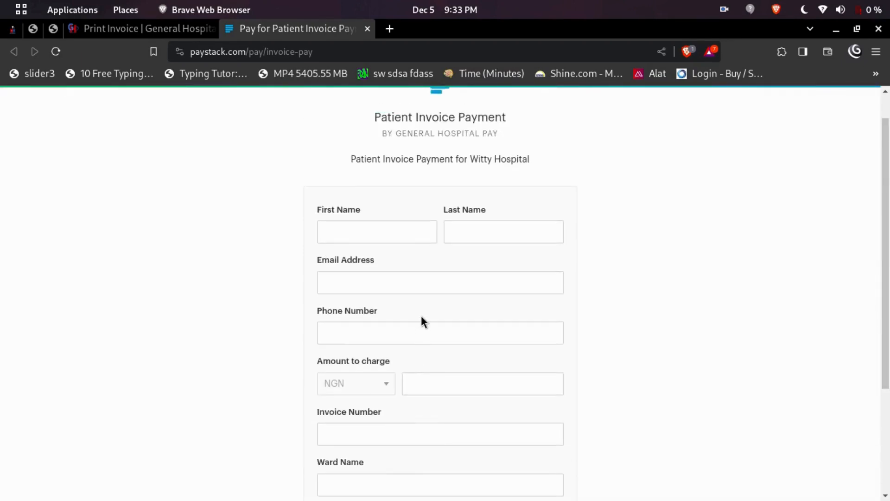
{"action": "scroll", "coordinate": [422, 320], "scroll_direction": "down", "scroll_amount": 3}
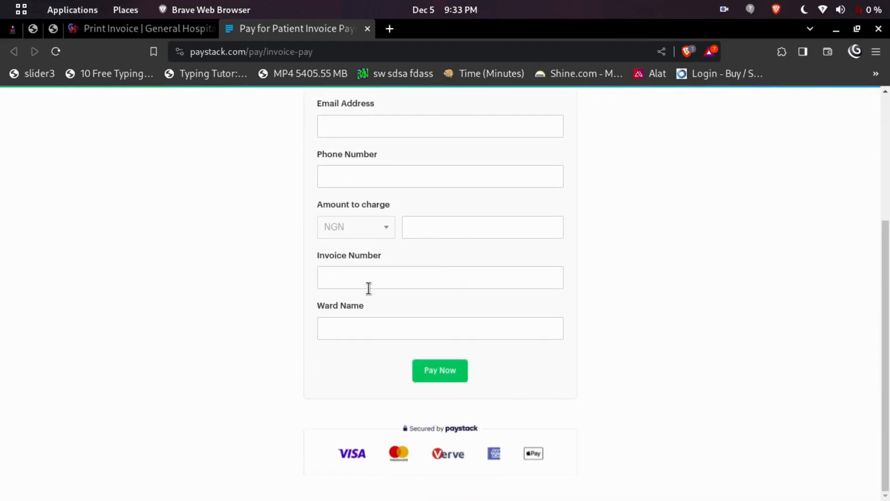
{"action": "scroll", "coordinate": [422, 348], "scroll_direction": "up", "scroll_amount": 4}
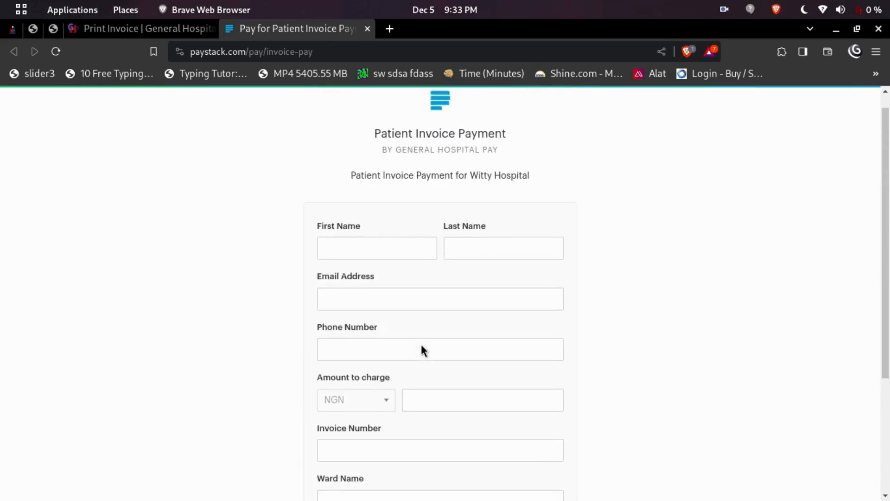
{"action": "scroll", "coordinate": [418, 343], "scroll_direction": "down", "scroll_amount": 4}
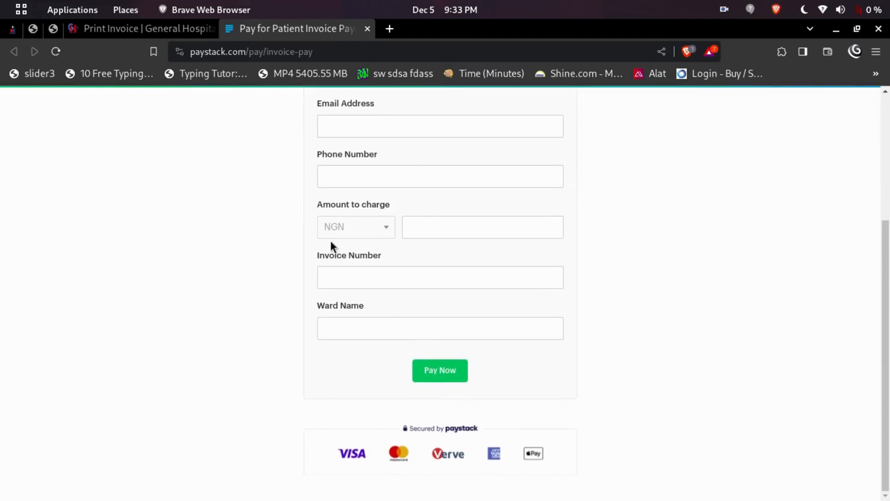
{"action": "left_click", "coordinate": [119, 28]}
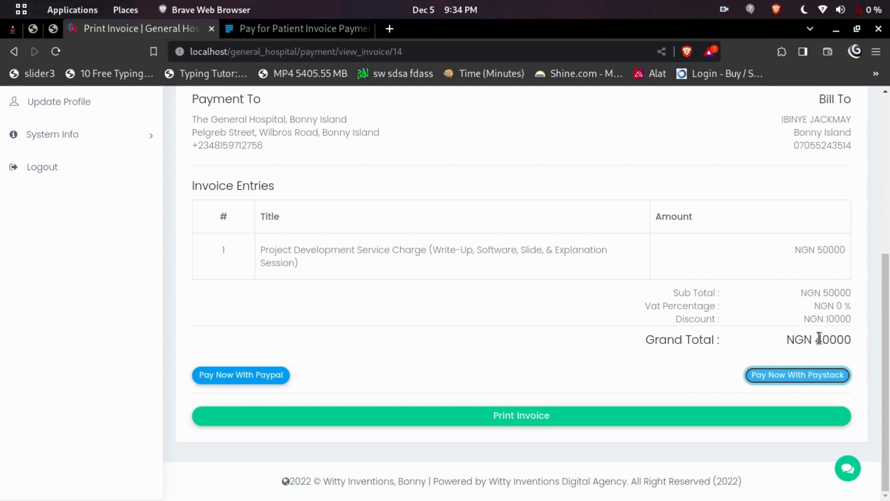
Start a PayPal payment, review the $40,000.00 USD login checkout, then return to the invoice.
{"action": "left_click", "coordinate": [236, 380]}
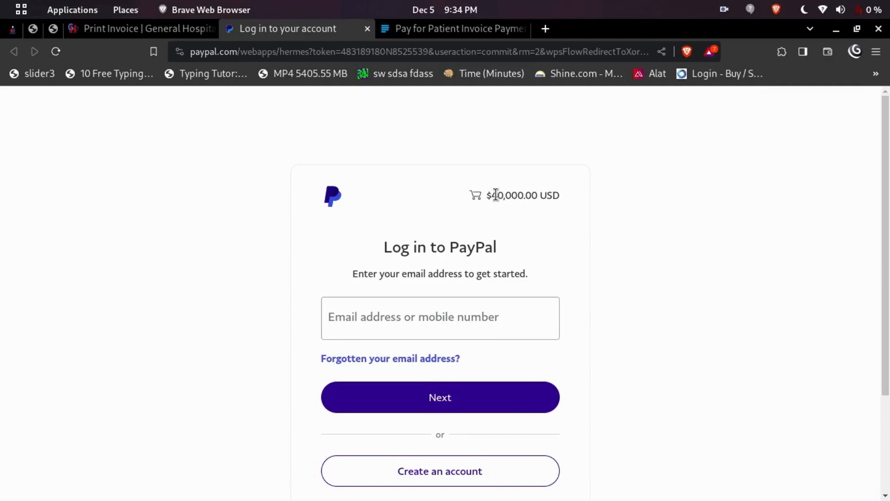
{"action": "left_click_drag", "start_coordinate": [487, 194], "coordinate": [532, 197]}
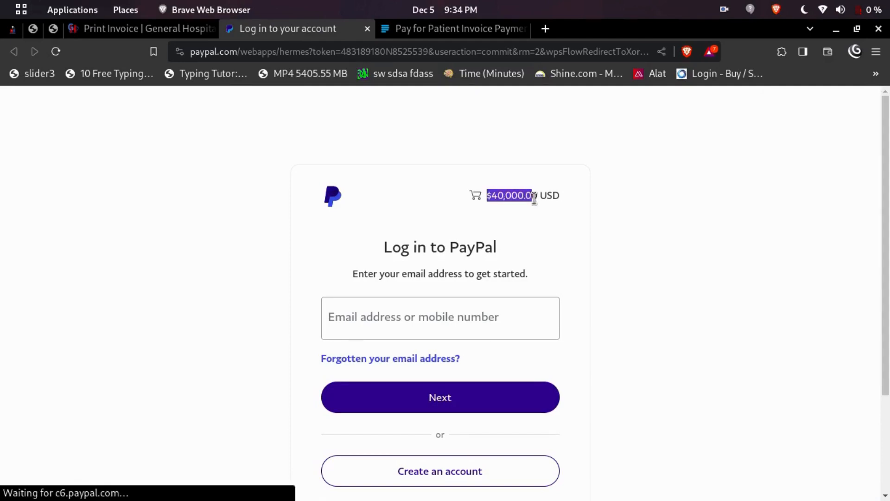
{"action": "left_click", "coordinate": [517, 250]}
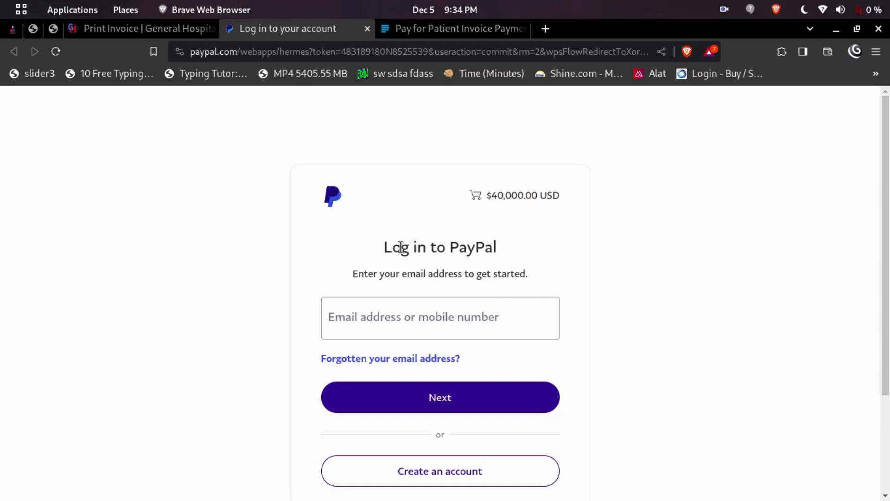
{"action": "left_click", "coordinate": [414, 320]}
{"action": "scroll", "coordinate": [448, 357], "scroll_direction": "down", "scroll_amount": 3}
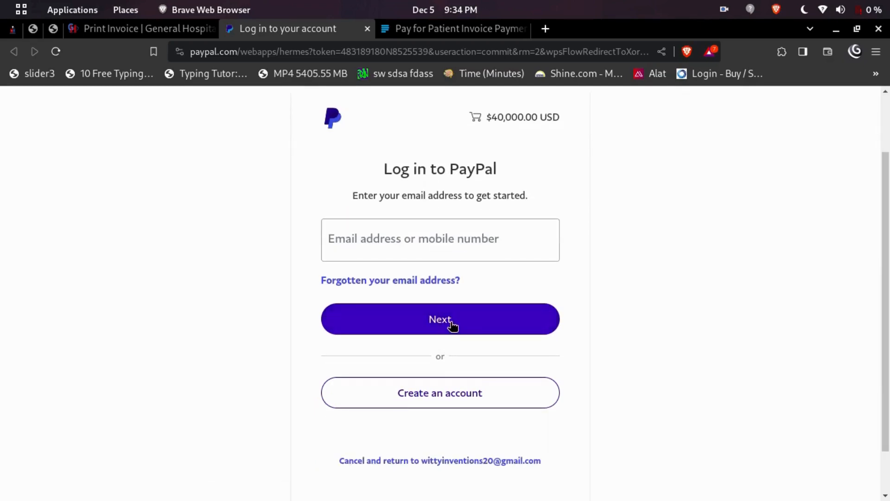
{"action": "left_click", "coordinate": [409, 238]}
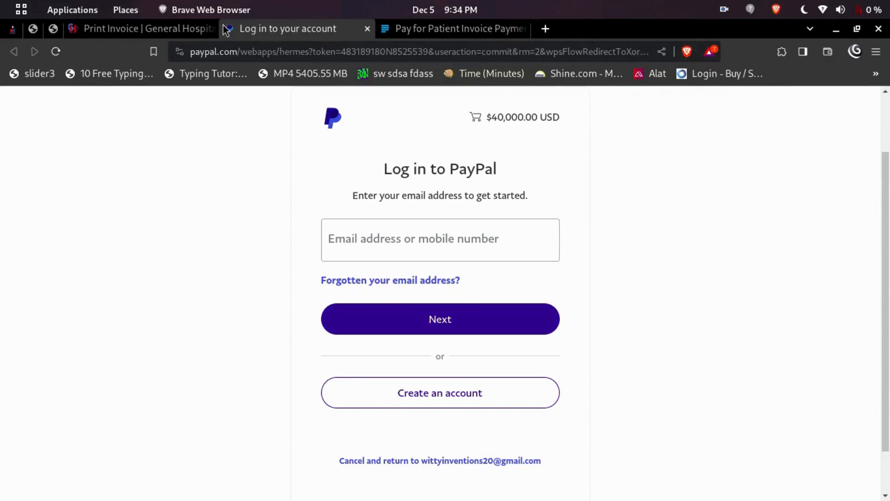
{"action": "left_click", "coordinate": [122, 29]}
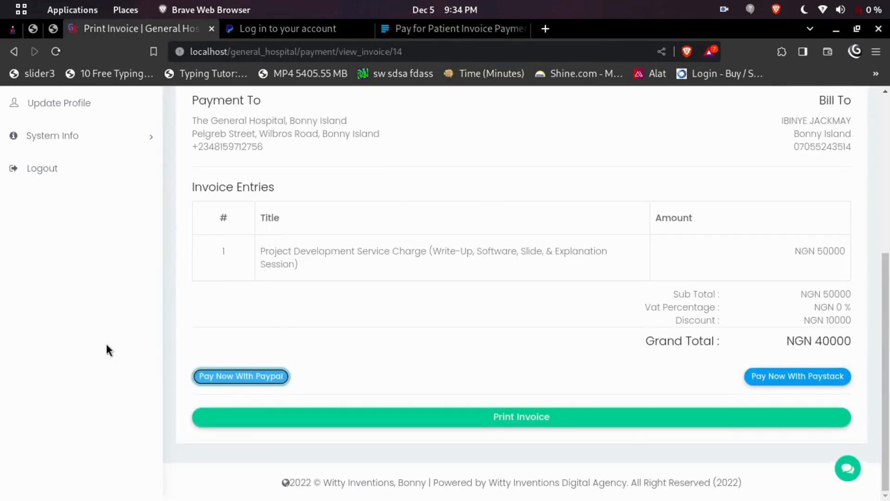
{"action": "scroll", "coordinate": [109, 339], "scroll_direction": "up", "scroll_amount": 3}
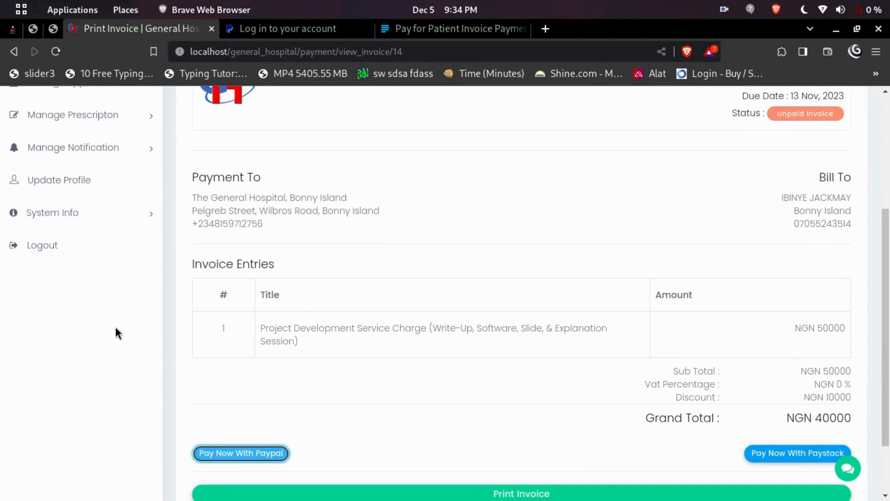
{"action": "scroll", "coordinate": [199, 261], "scroll_direction": "down", "scroll_amount": 3}
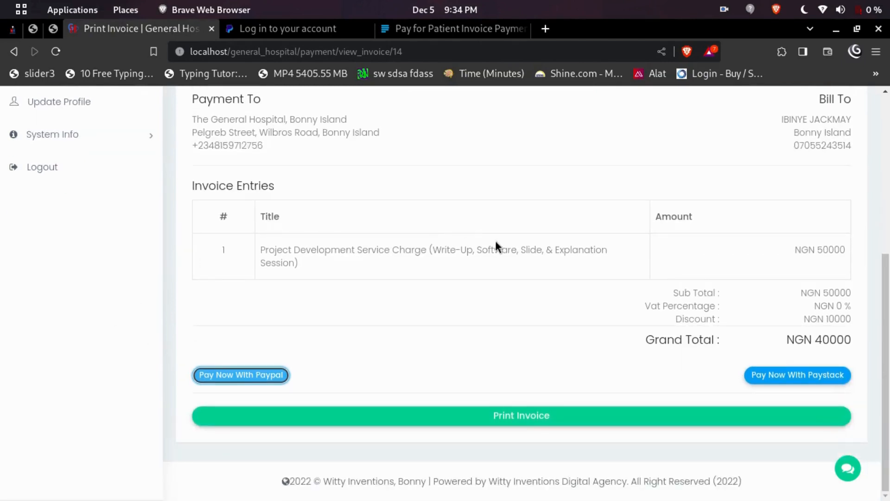
{"action": "scroll", "coordinate": [522, 295], "scroll_direction": "up", "scroll_amount": 5}
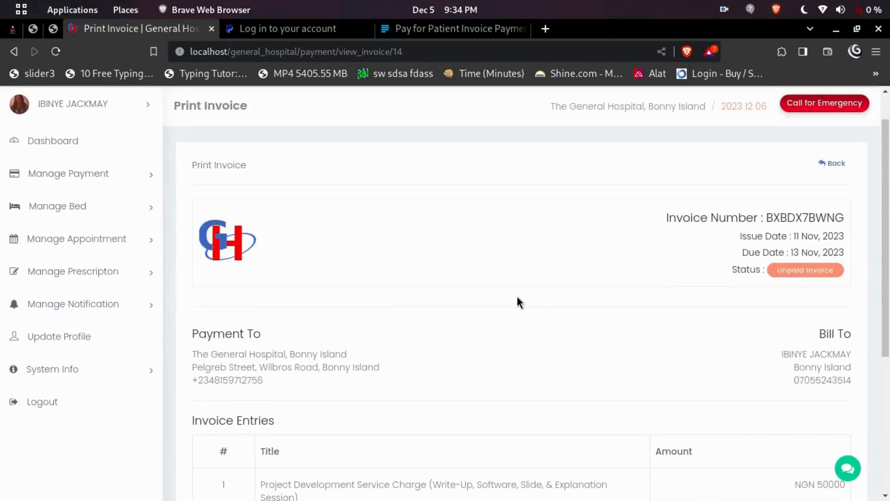
{"action": "scroll", "coordinate": [529, 297], "scroll_direction": "down", "scroll_amount": 5}
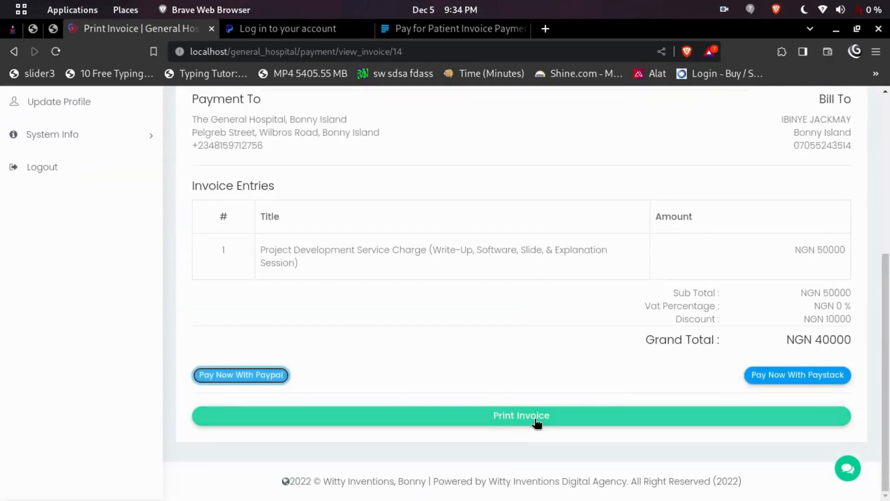
{"action": "left_click", "coordinate": [537, 421]}
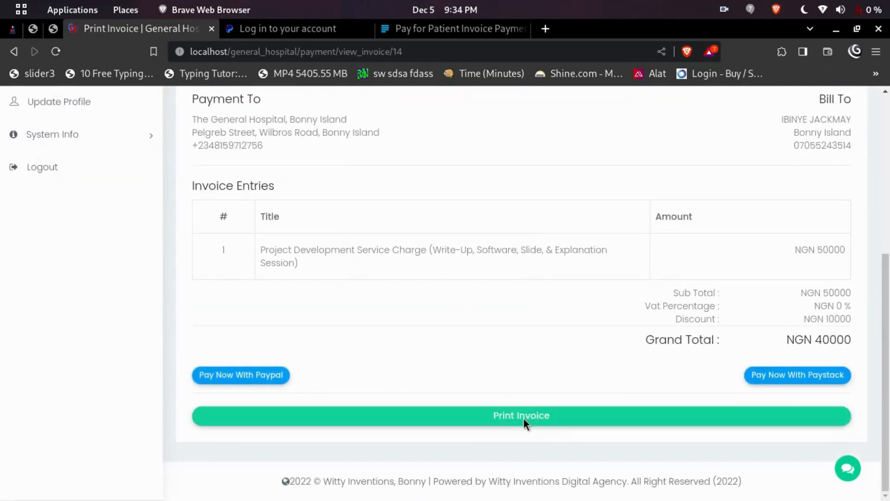
{"action": "left_click", "coordinate": [495, 415]}
{"action": "left_click", "coordinate": [505, 426]}
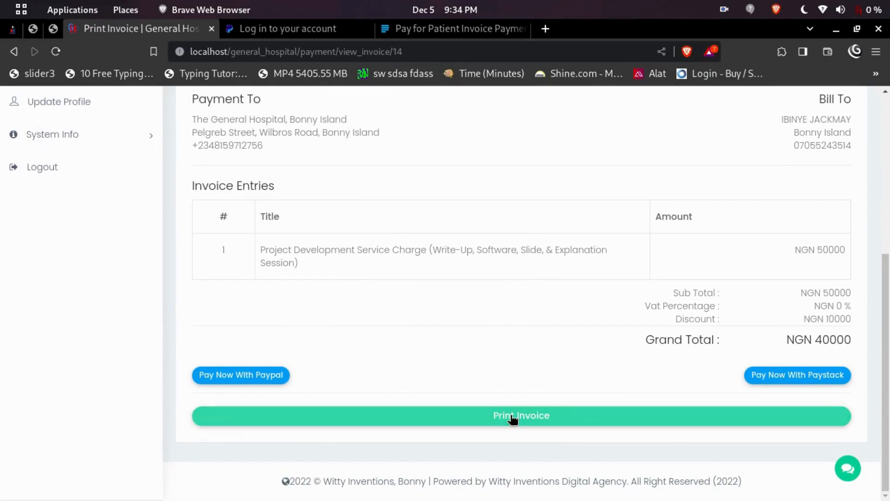
{"action": "scroll", "coordinate": [280, 308], "scroll_direction": "up", "scroll_amount": 5}
{"action": "scroll", "coordinate": [377, 267], "scroll_direction": "down", "scroll_amount": 6}
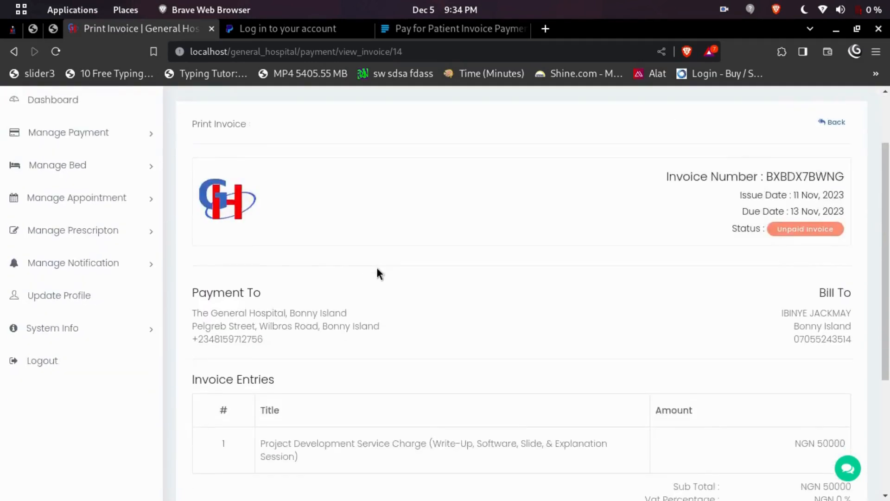
{"action": "scroll", "coordinate": [410, 366], "scroll_direction": "up", "scroll_amount": 6}
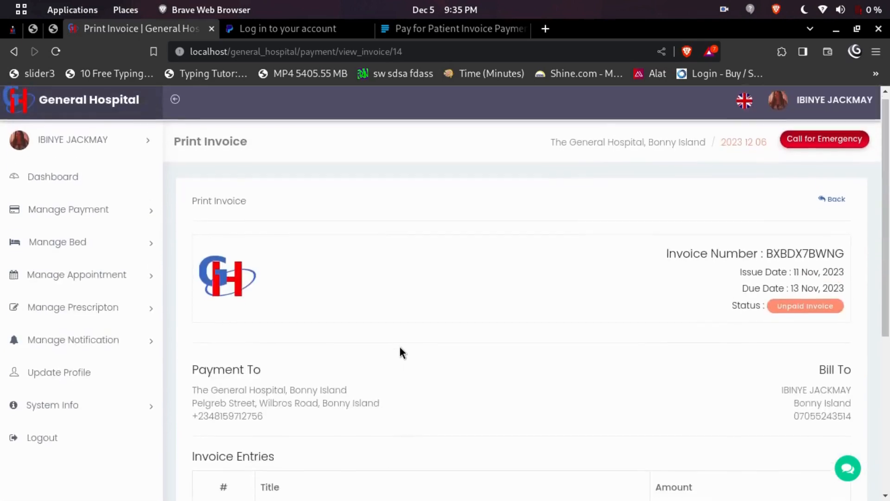
{"action": "scroll", "coordinate": [125, 189], "scroll_direction": "down", "scroll_amount": 3}
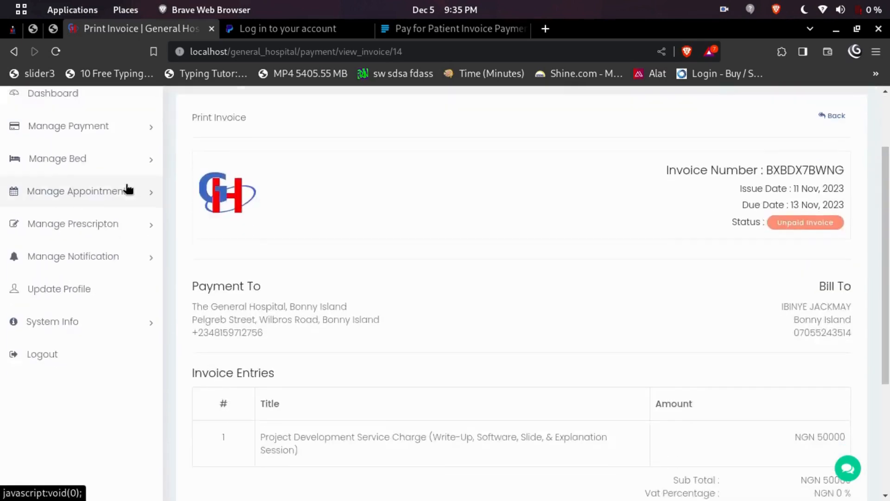
{"action": "scroll", "coordinate": [385, 350], "scroll_direction": "down", "scroll_amount": 3}
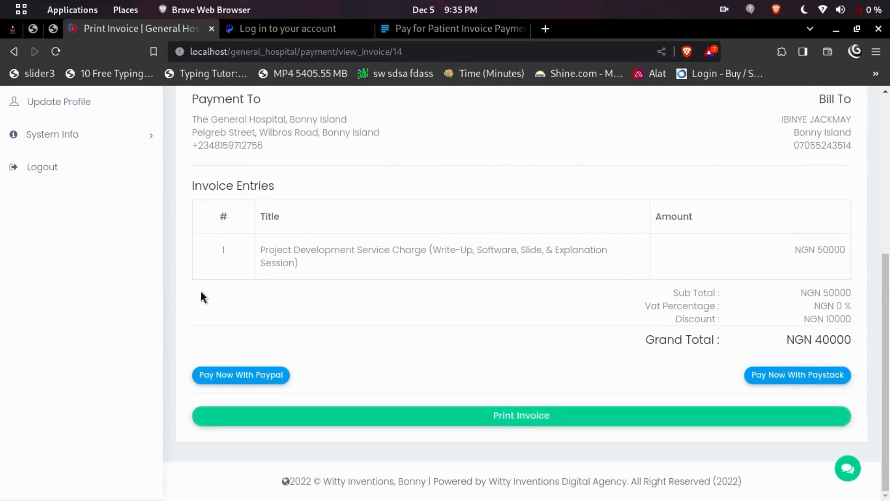
{"action": "scroll", "coordinate": [218, 307], "scroll_direction": "up", "scroll_amount": 6}
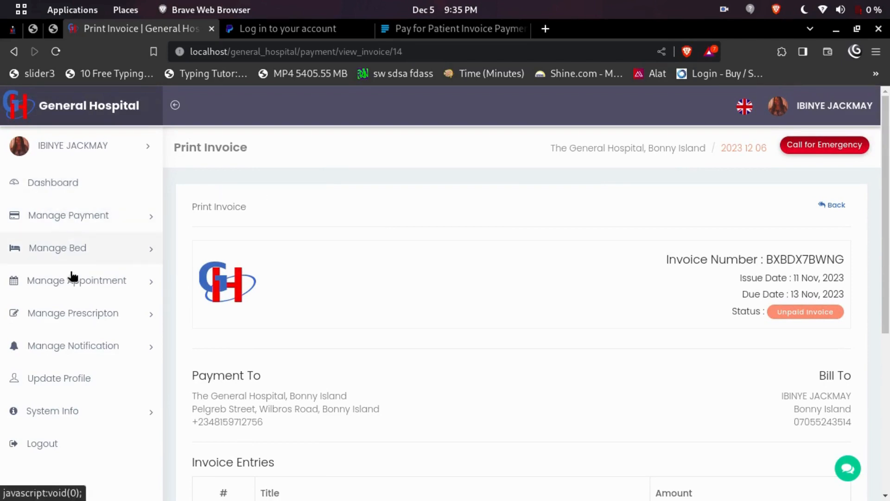
{"action": "scroll", "coordinate": [69, 354], "scroll_direction": "down", "scroll_amount": 3}
{"action": "scroll", "coordinate": [103, 284], "scroll_direction": "up", "scroll_amount": 3}
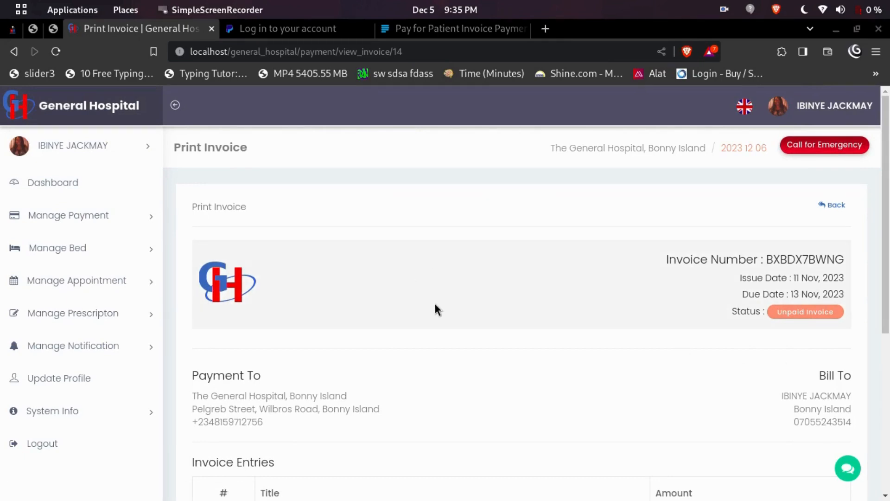
{"action": "scroll", "coordinate": [544, 346], "scroll_direction": "down", "scroll_amount": 5}
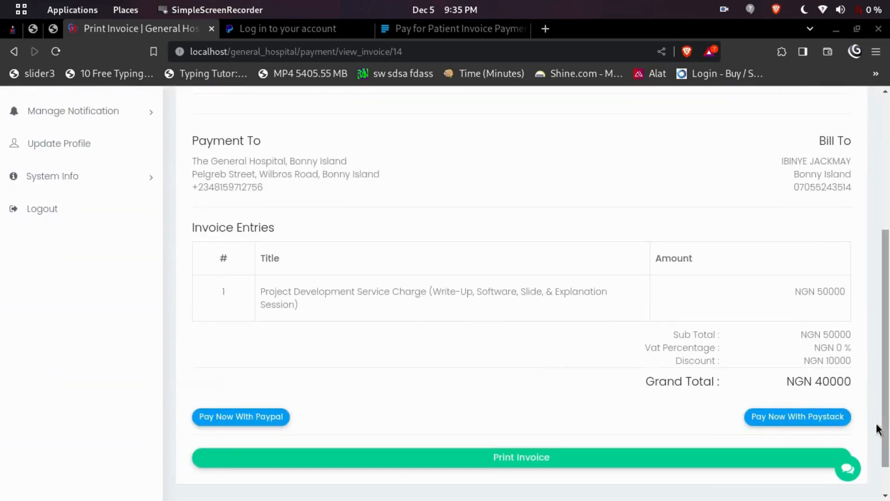
{"action": "scroll", "coordinate": [477, 316], "scroll_direction": "up", "scroll_amount": 3}
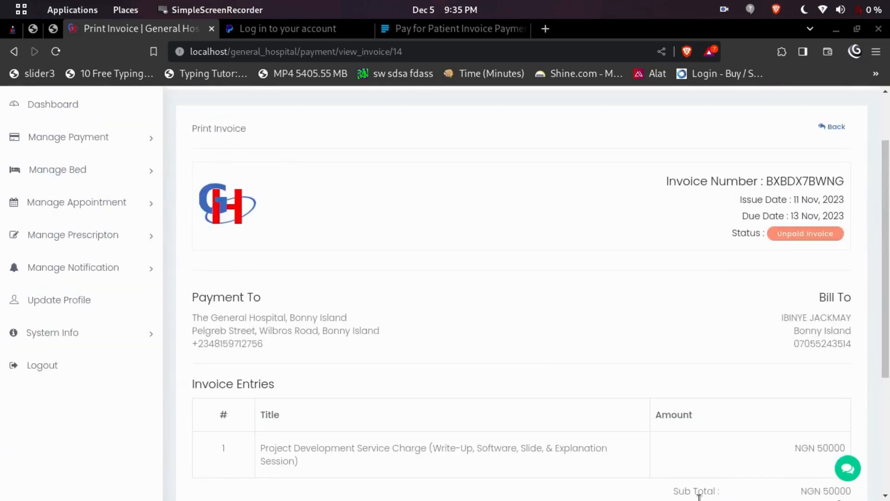
From the chat widget, send the admin 'Hello, ADMIN i need some help'.
{"action": "left_click", "coordinate": [848, 469]}
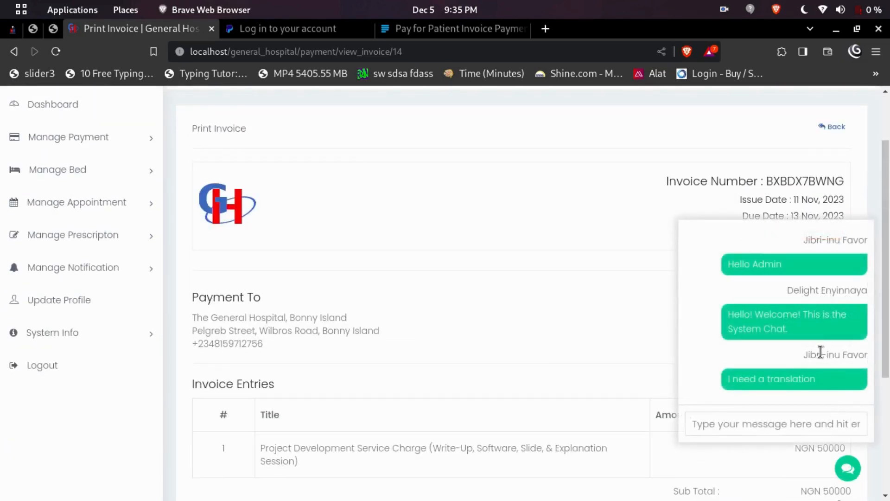
{"action": "scroll", "coordinate": [821, 352], "scroll_direction": "up", "scroll_amount": 3}
{"action": "scroll", "coordinate": [802, 281], "scroll_direction": "down", "scroll_amount": 2}
{"action": "left_click", "coordinate": [751, 424]}
{"action": "type", "text": "H"}
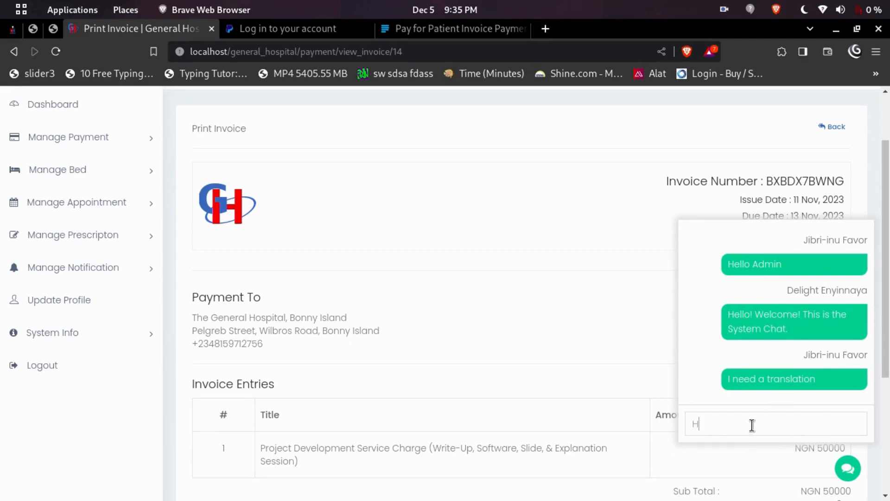
{"action": "type", "text": "ello"}
{"action": "type", "text": "ADMIN I need some help"}
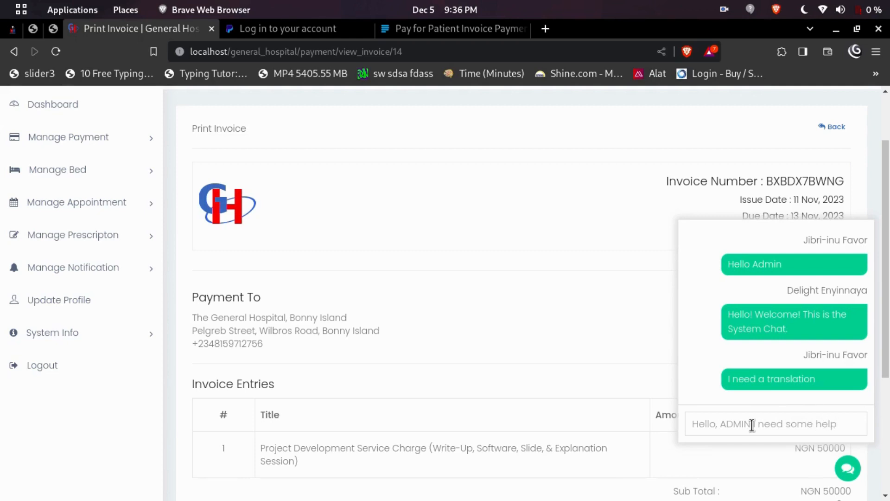
{"action": "key", "text": "Return"}
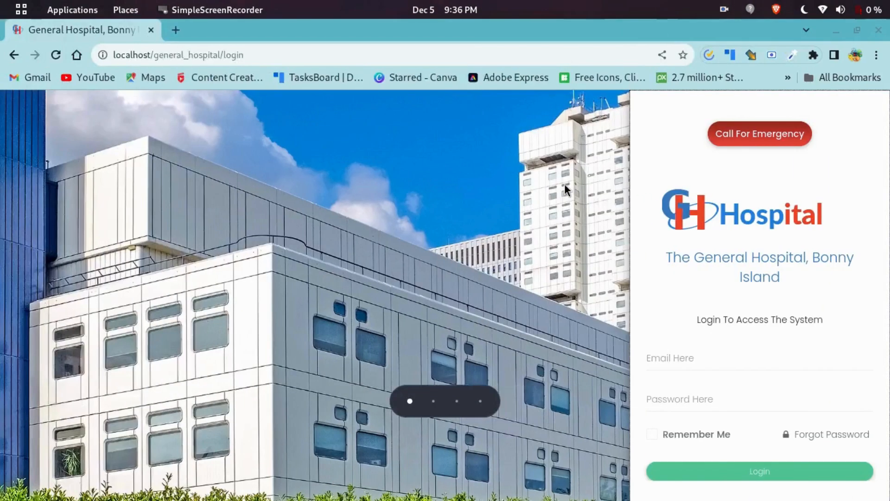
Log in as the administrator with the saved admin email and the account password.
{"action": "left_click", "coordinate": [679, 361]}
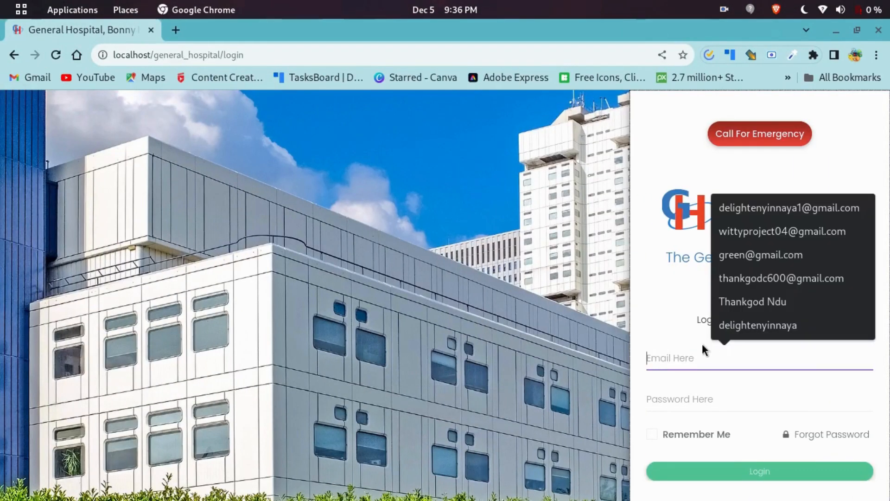
{"action": "left_click", "coordinate": [786, 208]}
{"action": "left_click", "coordinate": [696, 397]}
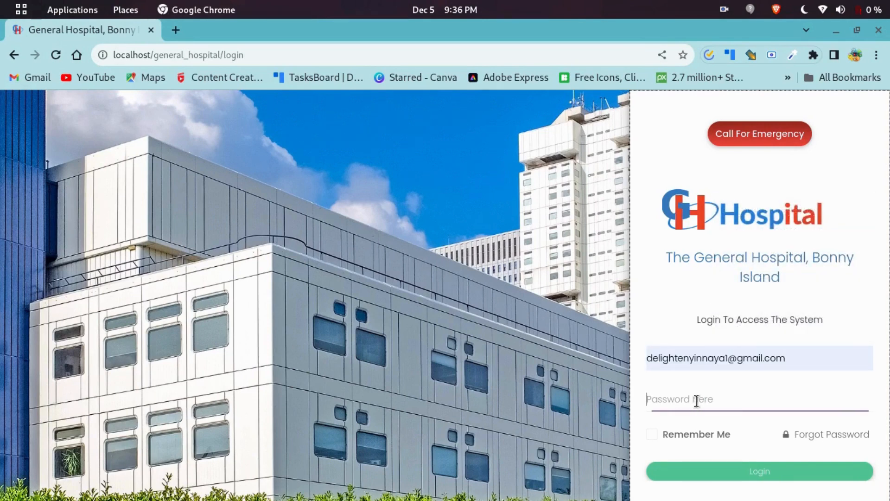
{"action": "type", "text": "123456"}
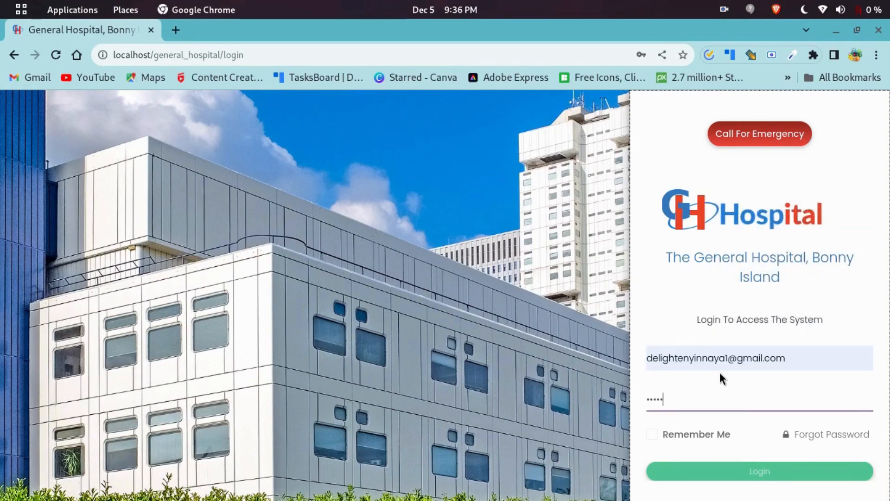
{"action": "left_click", "coordinate": [746, 478]}
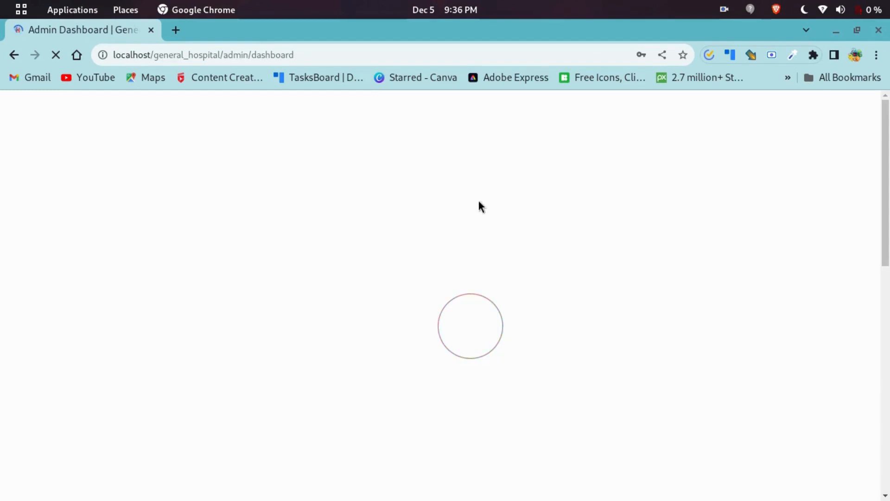
Open the system chat on the admin dashboard to see the patient's help request.
{"action": "scroll", "coordinate": [403, 265], "scroll_direction": "down", "scroll_amount": 5}
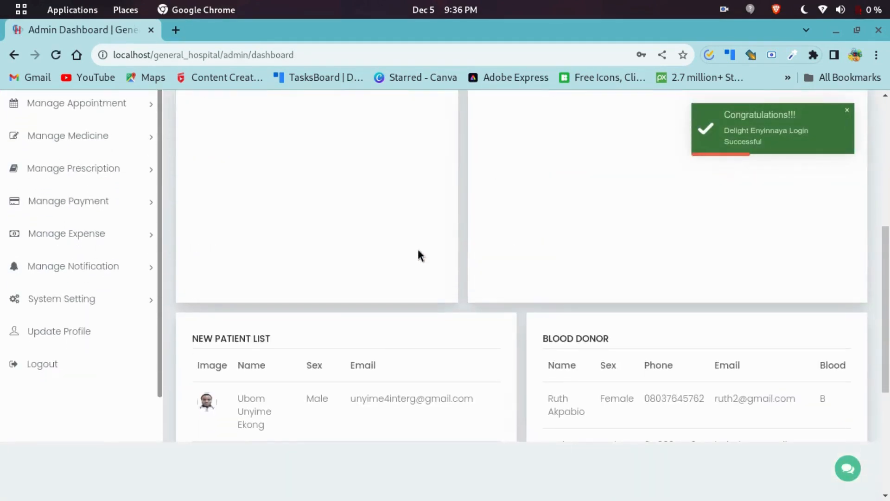
{"action": "scroll", "coordinate": [464, 278], "scroll_direction": "up", "scroll_amount": 5}
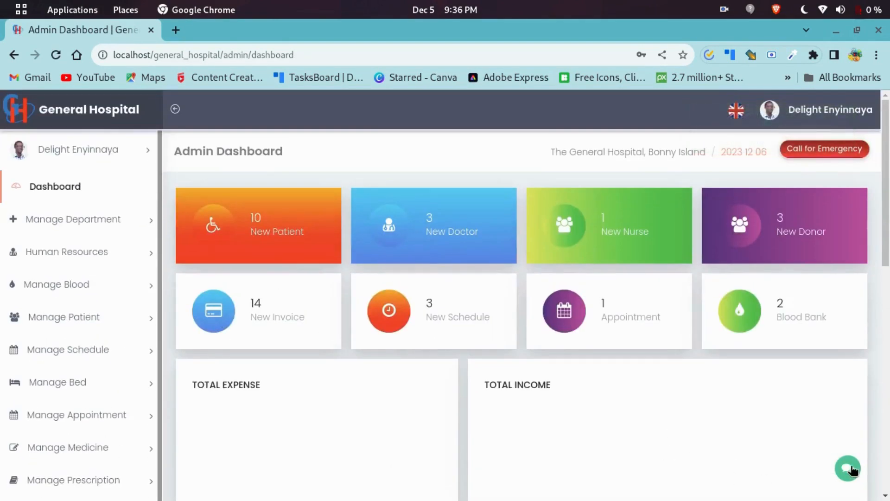
{"action": "left_click", "coordinate": [848, 468]}
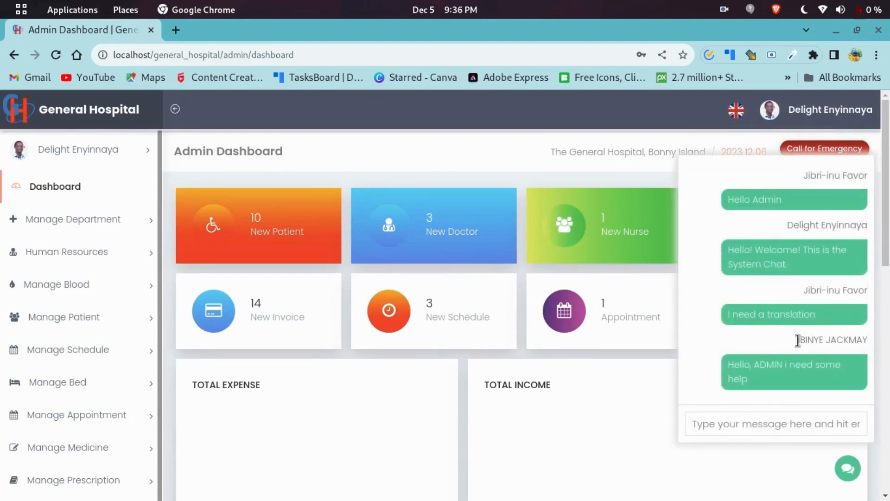
Reply to the patient from the admin chat with 'Okay, how may i help you?'.
{"action": "left_click_drag", "start_coordinate": [848, 333], "coordinate": [861, 338]}
{"action": "left_click", "coordinate": [862, 339]}
{"action": "key", "text": "ctrl+alt+Right"}
{"action": "key", "text": "ctrl+alt+Right"}
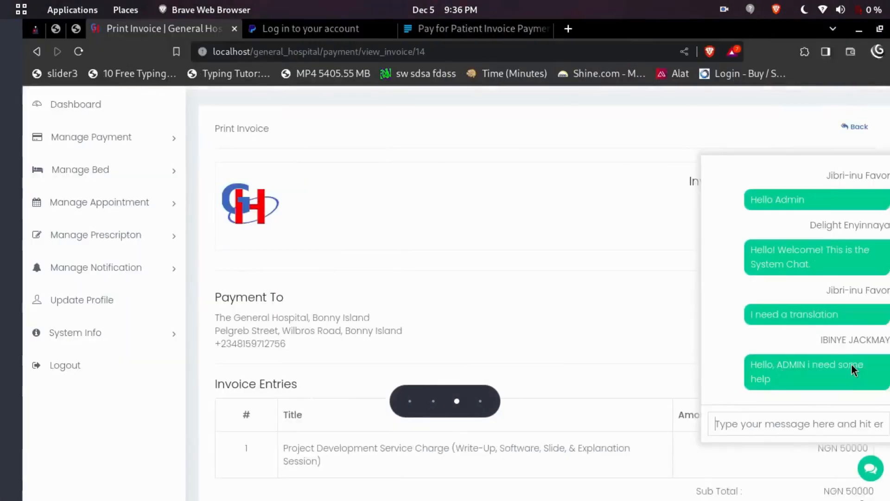
{"action": "scroll", "coordinate": [122, 304], "scroll_direction": "up", "scroll_amount": 2}
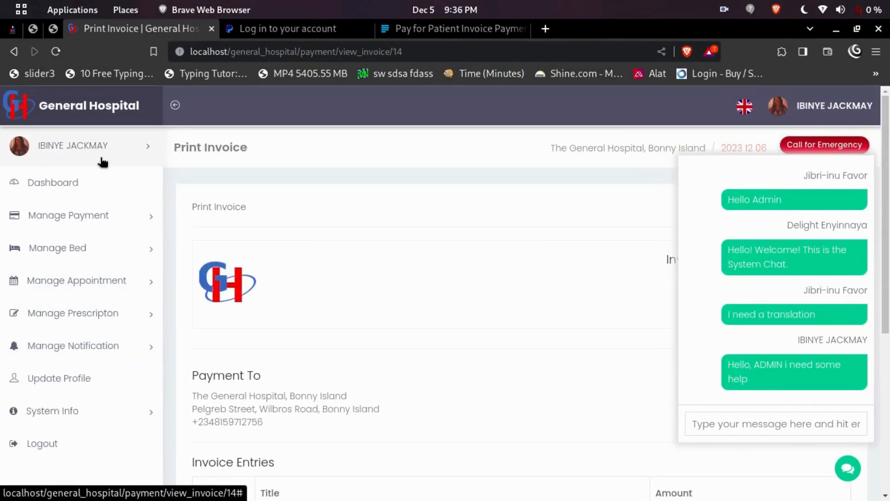
{"action": "key", "text": "ctrl+alt+Left"}
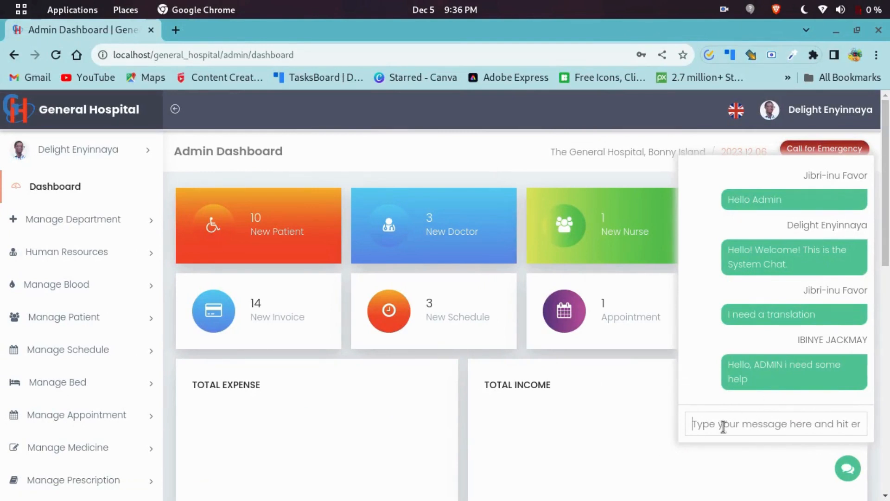
{"action": "type", "text": "oe"}
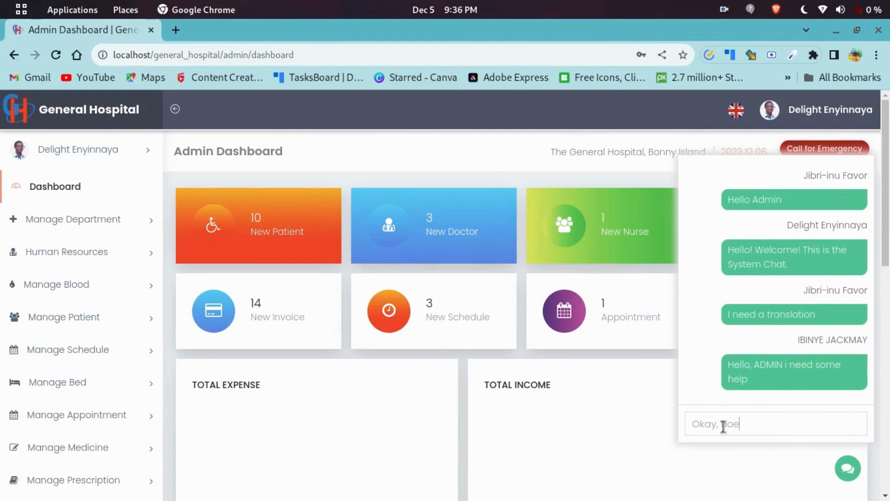
{"action": "key", "text": "BackSpace"}
{"action": "type", "text": "w ma"}
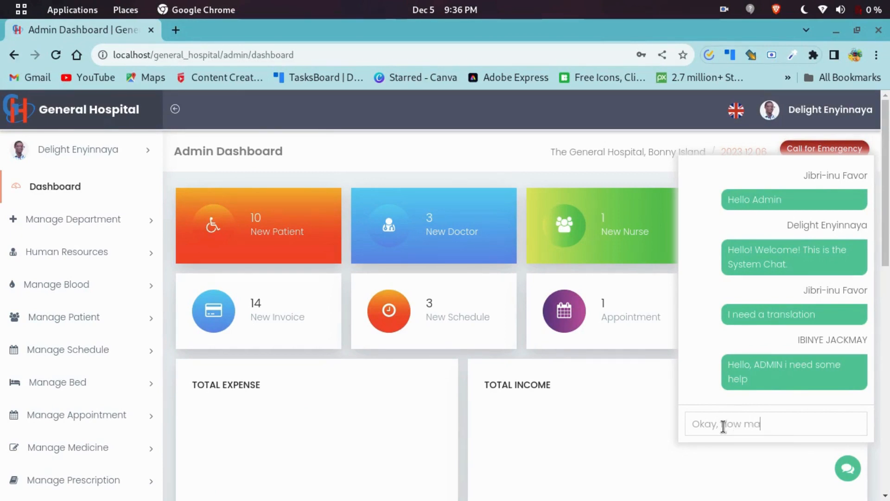
{"action": "type", "text": "y i he"}
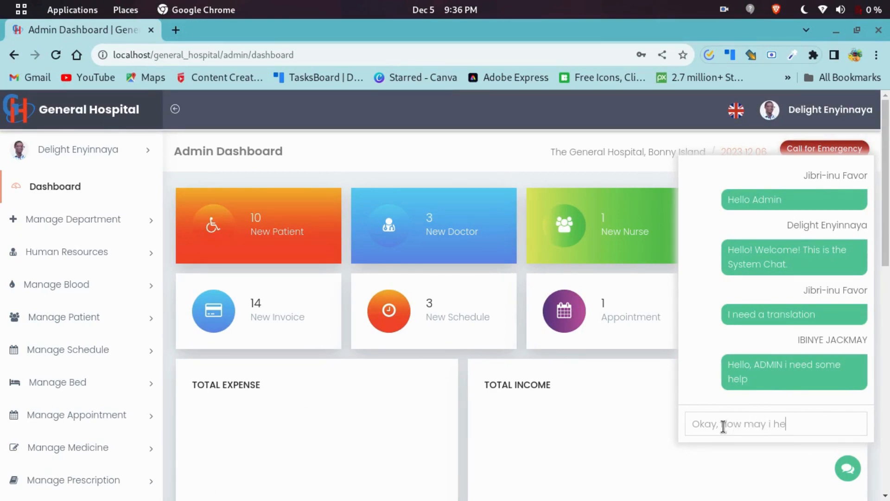
{"action": "type", "text": "lp you?"}
{"action": "key", "text": "Return"}
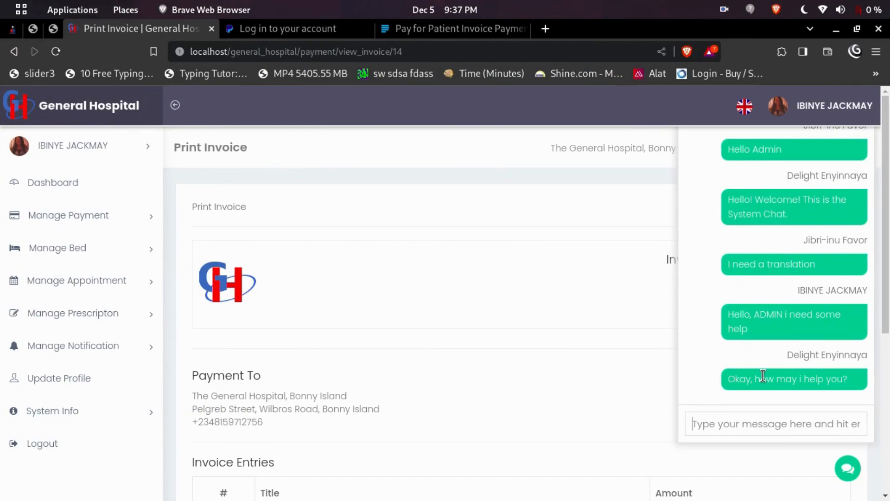
Close the chat panel on the patient's invoice page.
{"action": "scroll", "coordinate": [779, 258], "scroll_direction": "down", "scroll_amount": 4}
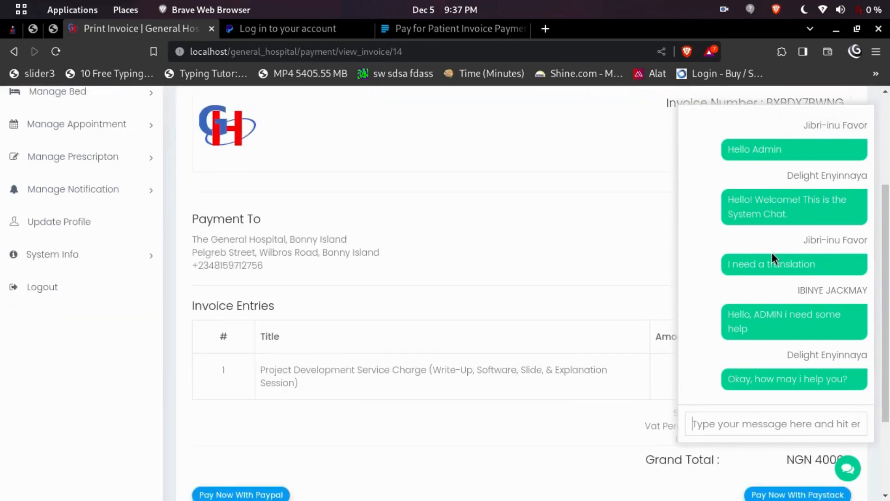
{"action": "scroll", "coordinate": [773, 253], "scroll_direction": "up", "scroll_amount": 4}
{"action": "left_click", "coordinate": [847, 468]}
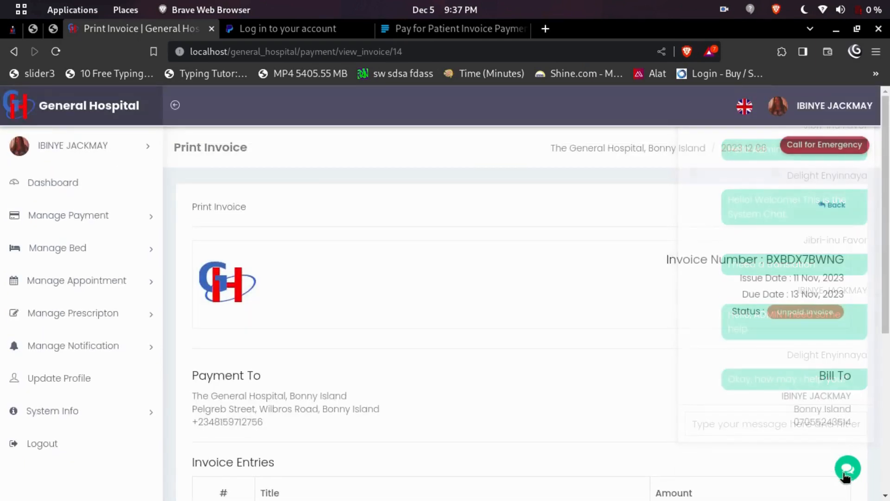